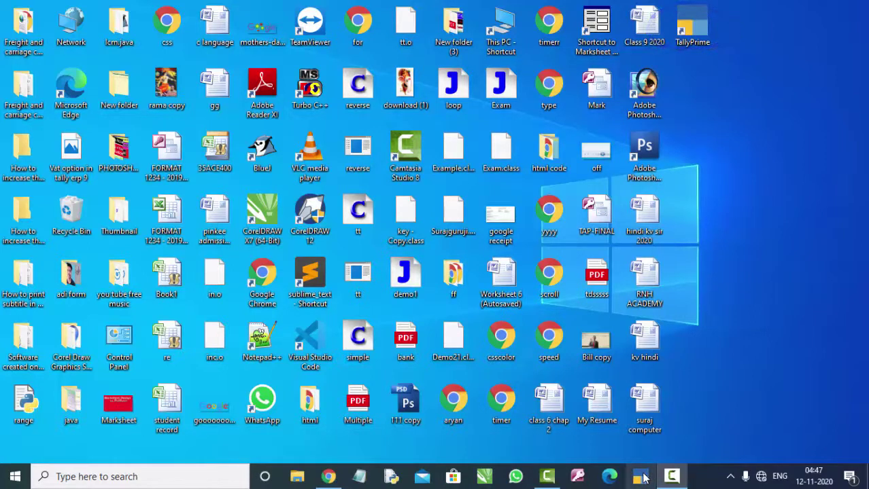
# Open TallyPrime from the desktop.
pyautogui.click(641, 477)
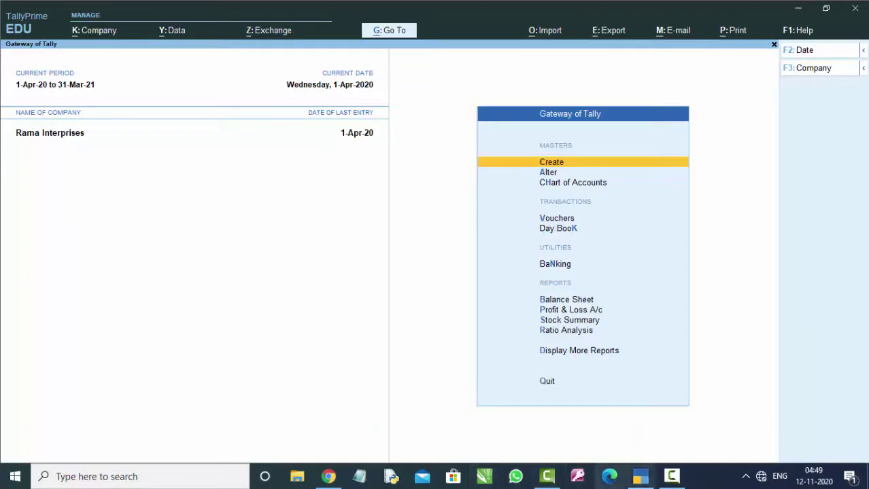
pyautogui.click(680, 479)
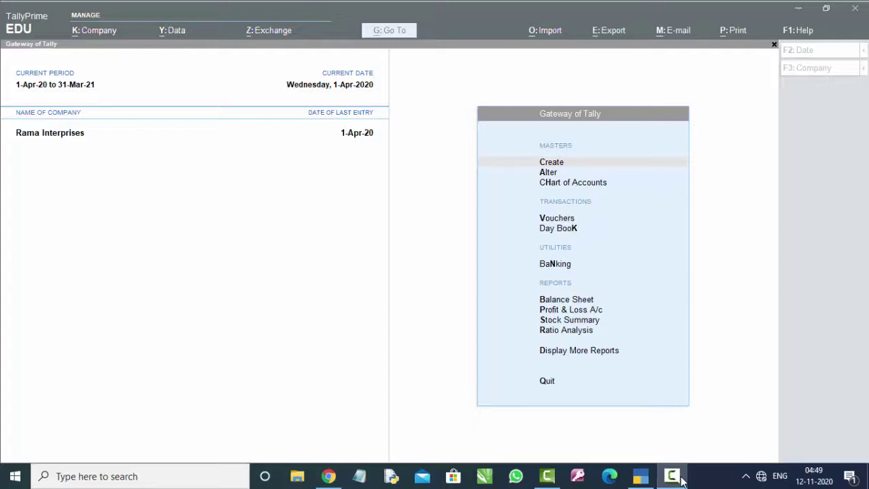
pyautogui.click(680, 479)
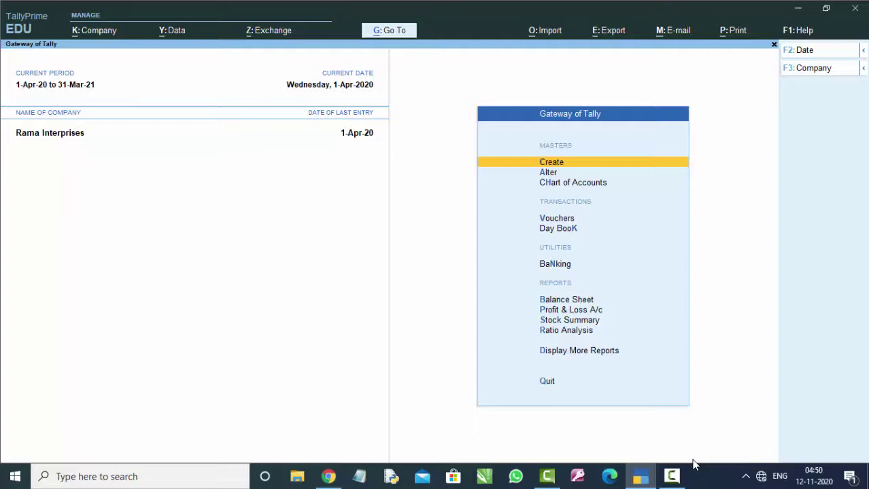
# Start creating a new company and keep the data path C:\Users\Public\Tally.ERP9\Data.
pyautogui.press('F3')
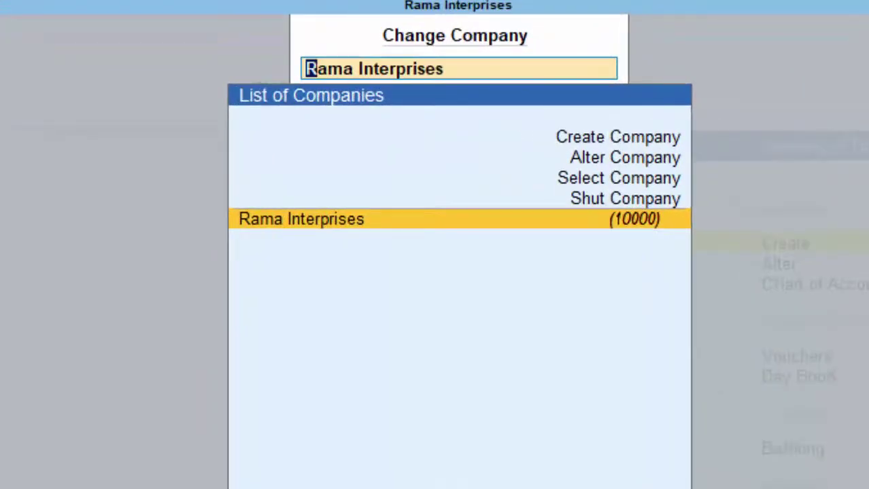
pyautogui.click(617, 137)
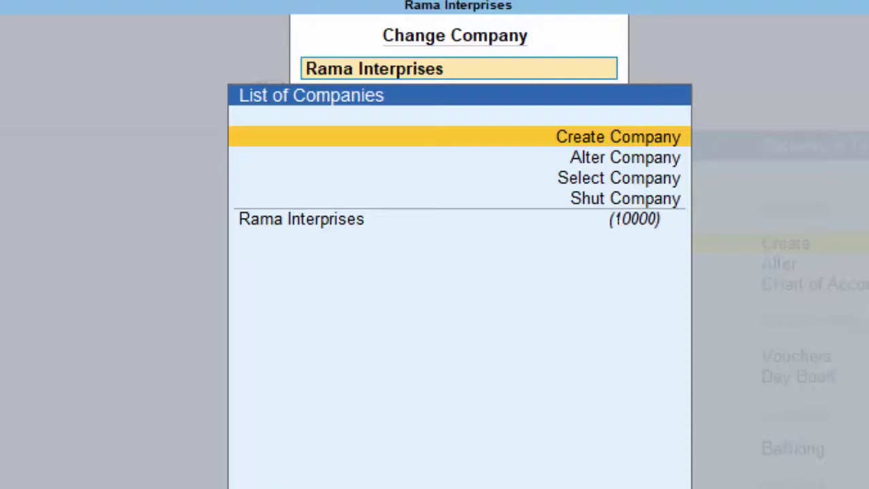
pyautogui.press('Return')
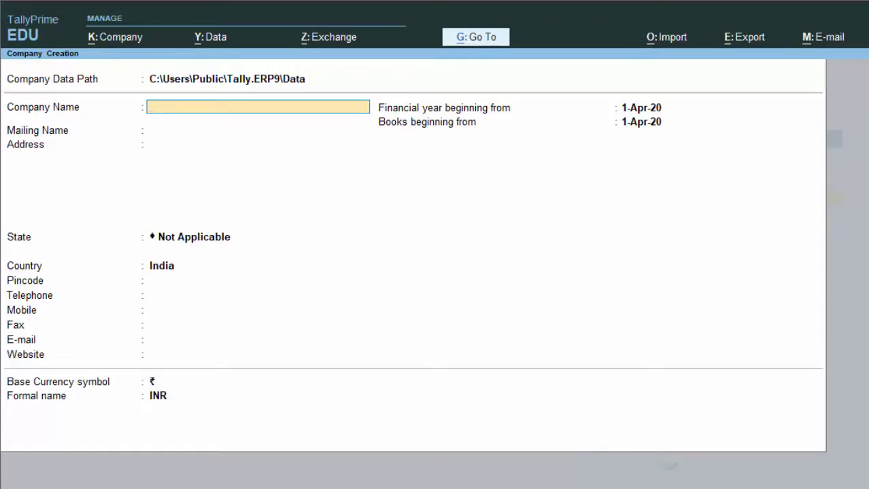
pyautogui.press('BackSpace')
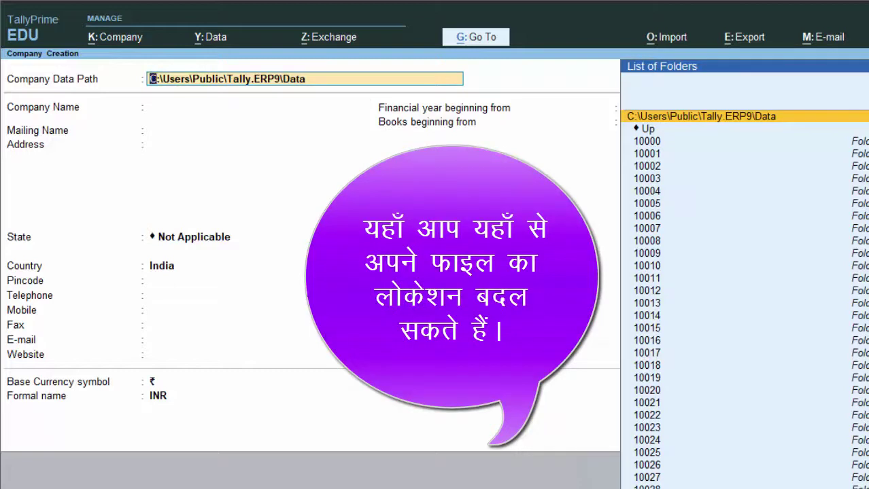
pyautogui.press('Return')
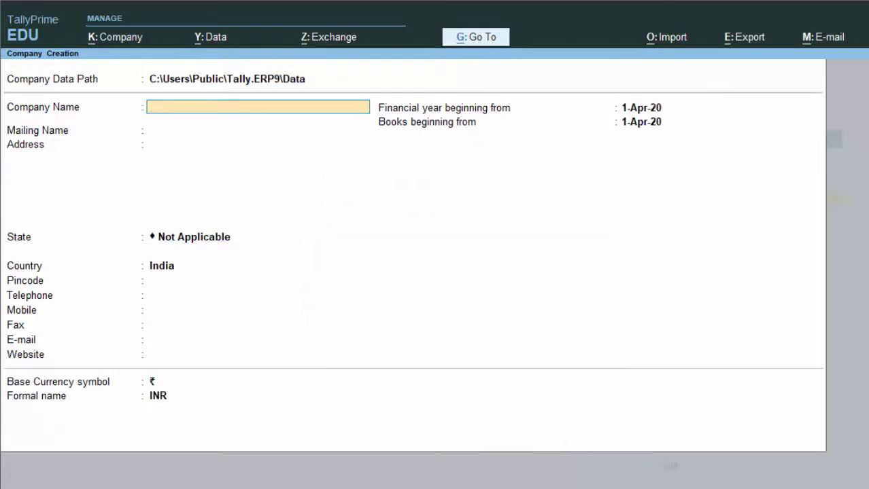
# Name the new company Shivam & Sons and keep the same text as its mailing name.
pyautogui.write('S')
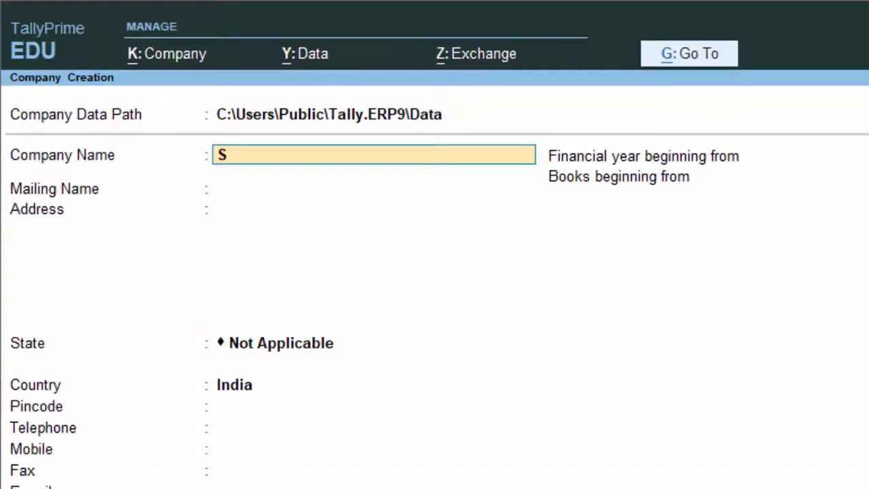
pyautogui.write('hivam & S')
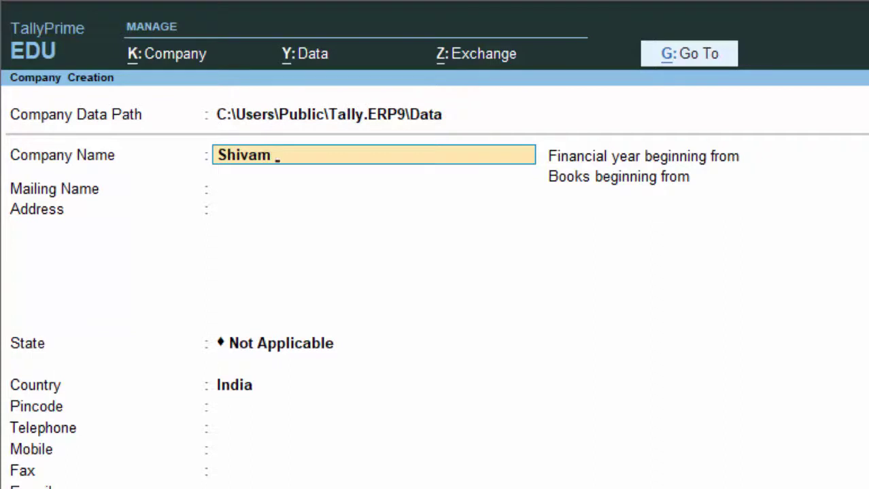
pyautogui.write('ons')
pyautogui.press('Return')
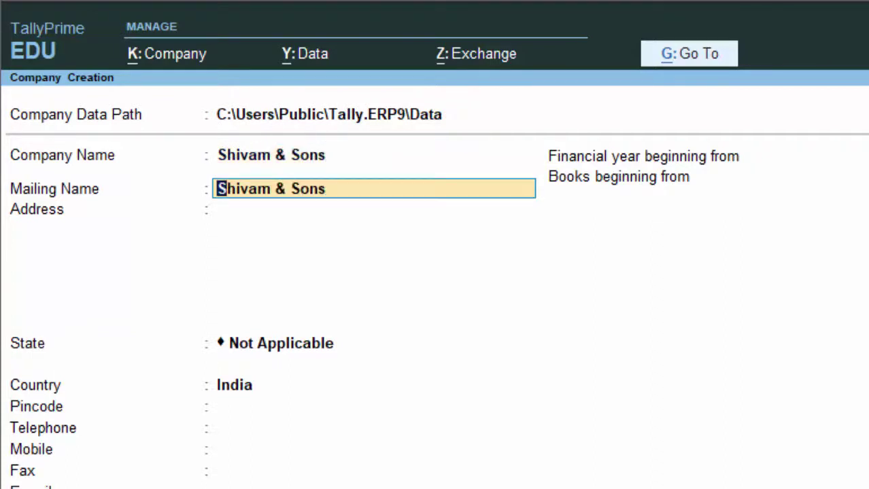
pyautogui.press('Return')
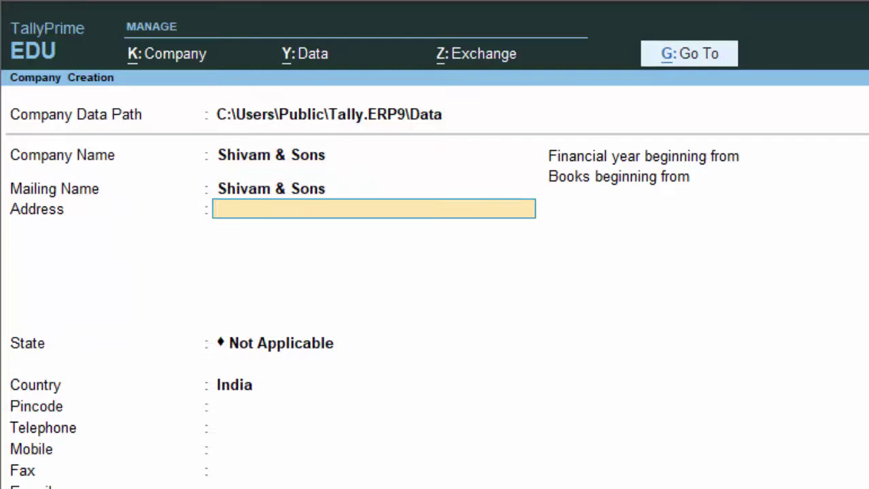
# Enter the company's address on a single line and set the state to Uttar Pradesh.
pyautogui.write('Newcolon')
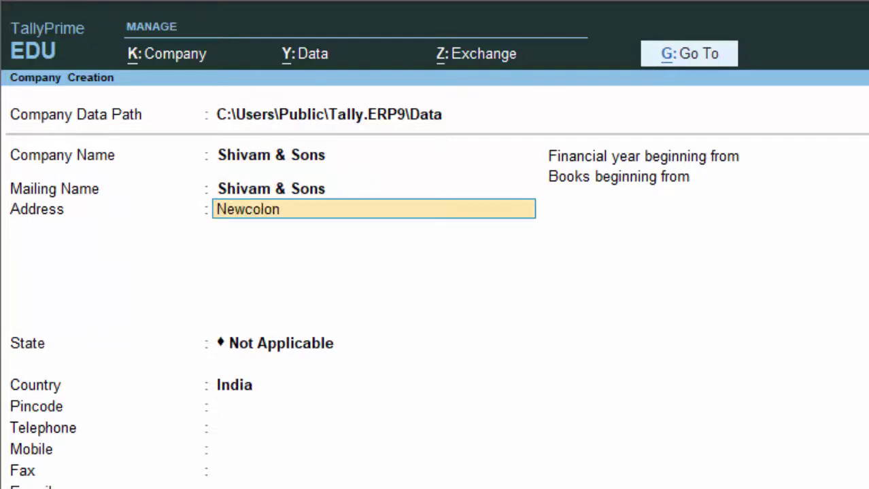
pyautogui.write('y Deoria')
pyautogui.press('Return')
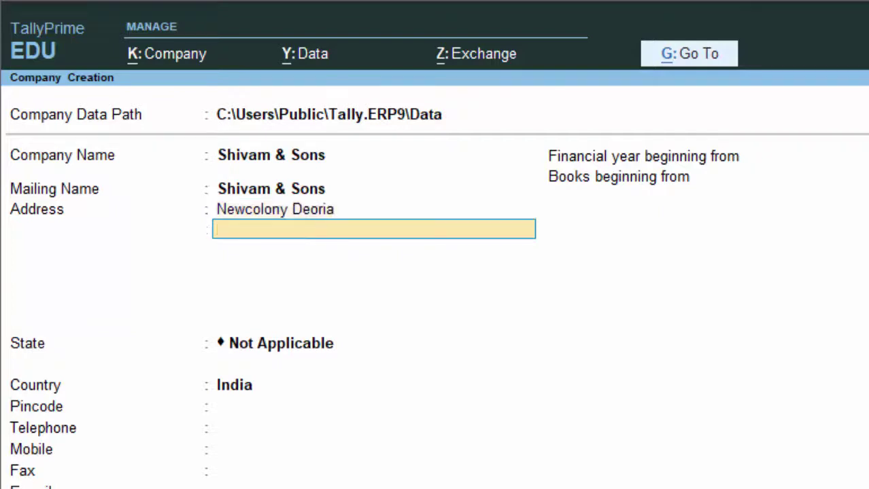
pyautogui.press('Return')
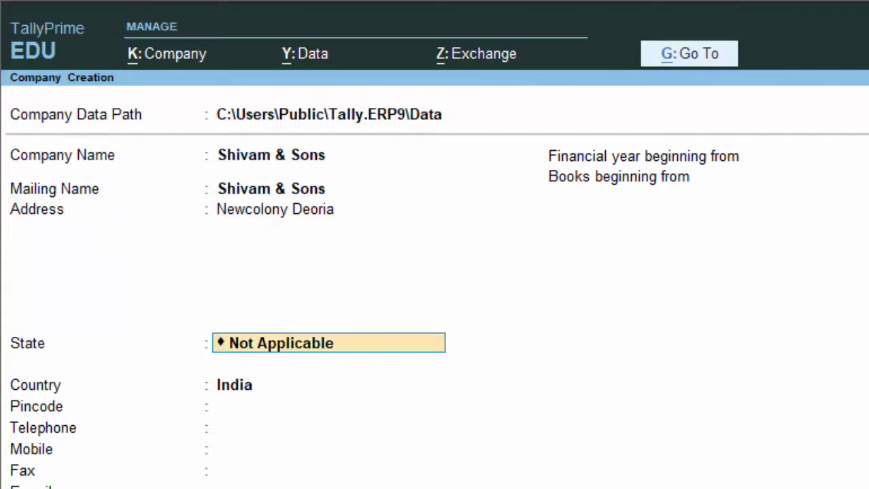
pyautogui.write('U')
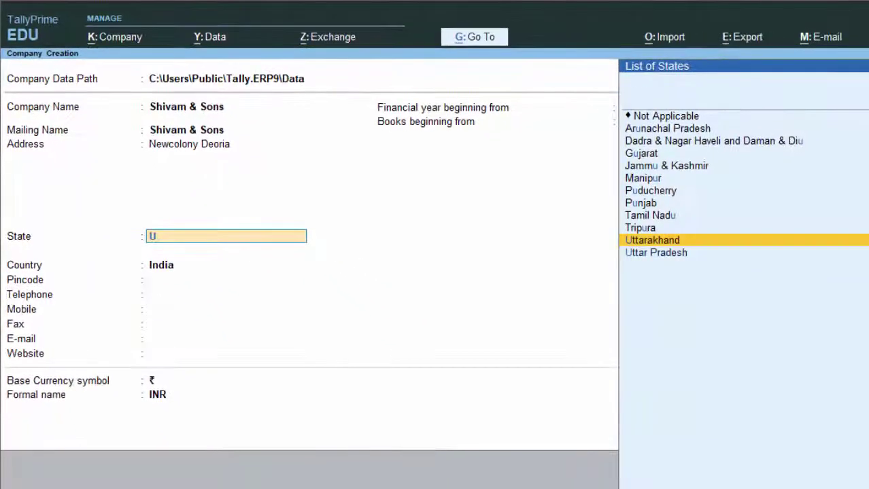
pyautogui.press('Down')
pyautogui.press('Return')
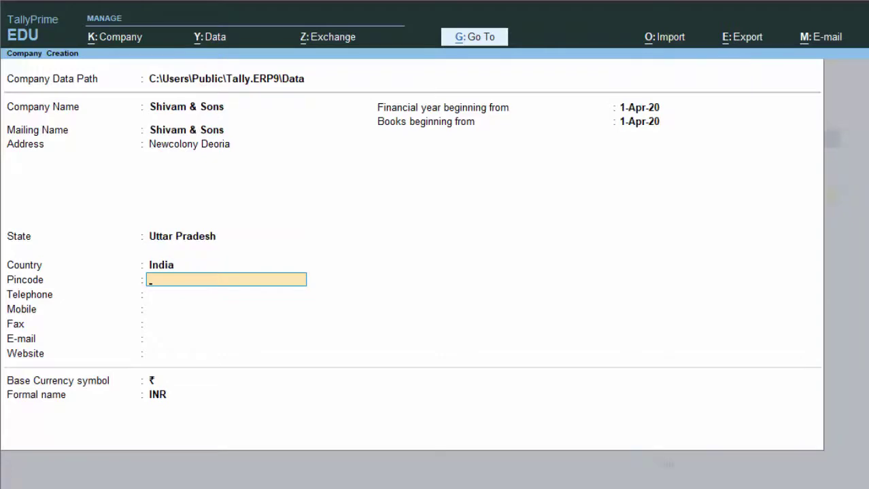
# Enter the company's postal pincode and leave telephone, mobile, fax, e-mail and website blank.
pyautogui.write('27400')
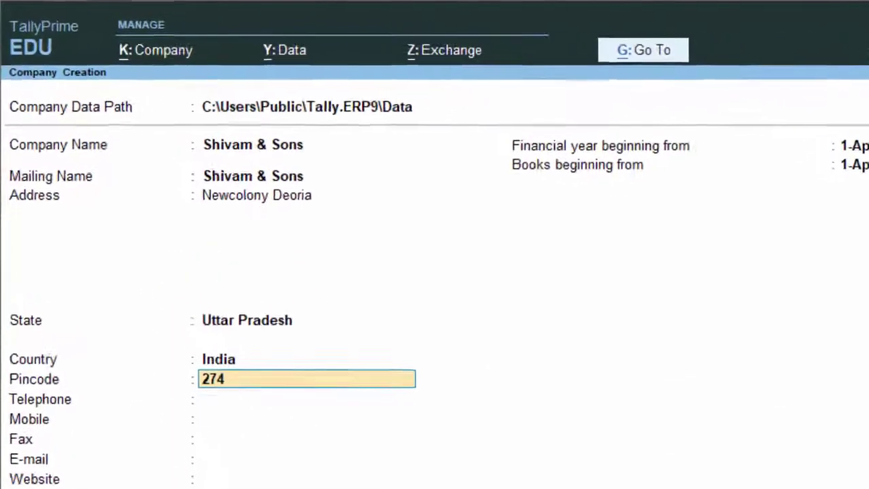
pyautogui.write('1')
pyautogui.press('Return')
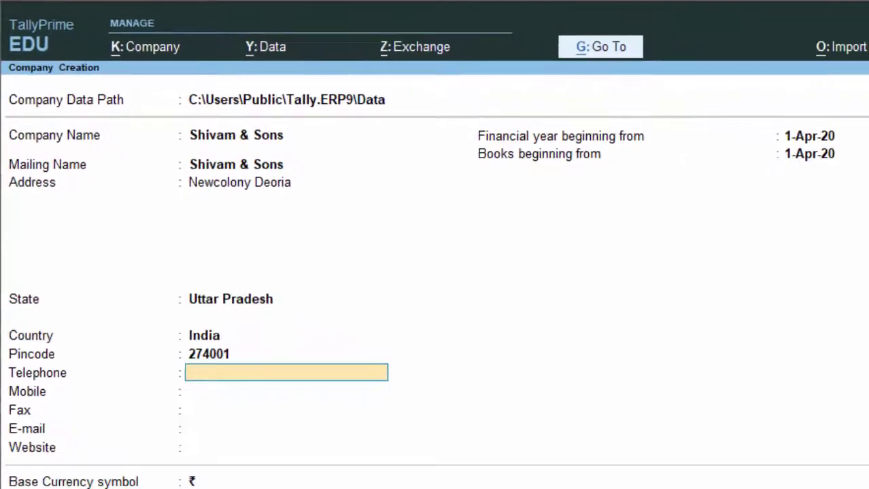
pyautogui.press('Return')
pyautogui.press('Return')
pyautogui.press('Return')
pyautogui.press('Return')
pyautogui.press('Return')
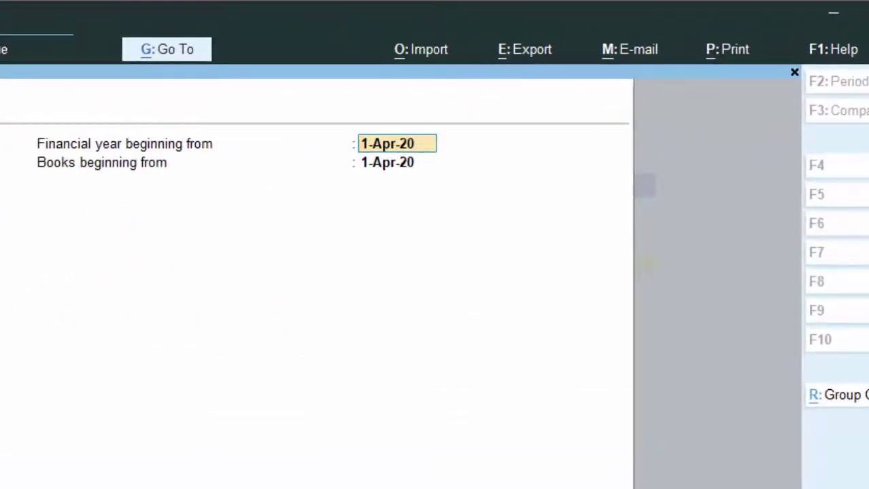
# Keep 1-Apr-20 as the financial year start and set the books beginning date to 2-4-2020.
pyautogui.press('Return')
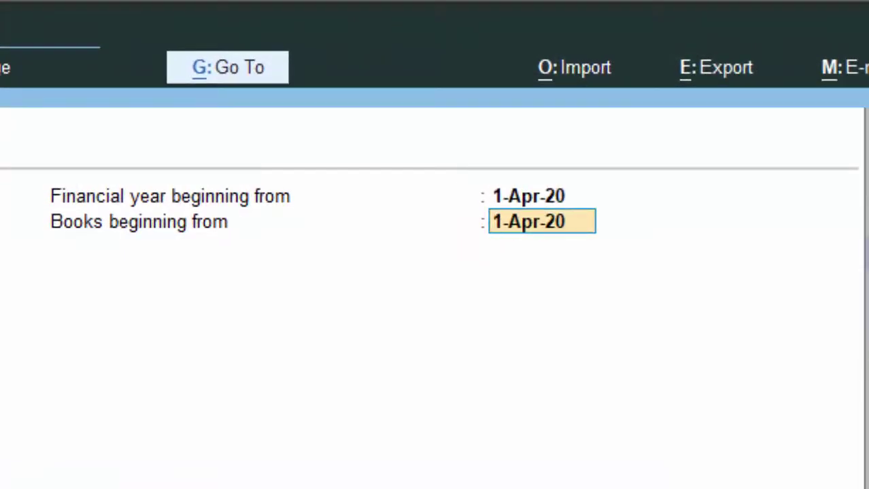
pyautogui.write('2-4-2')
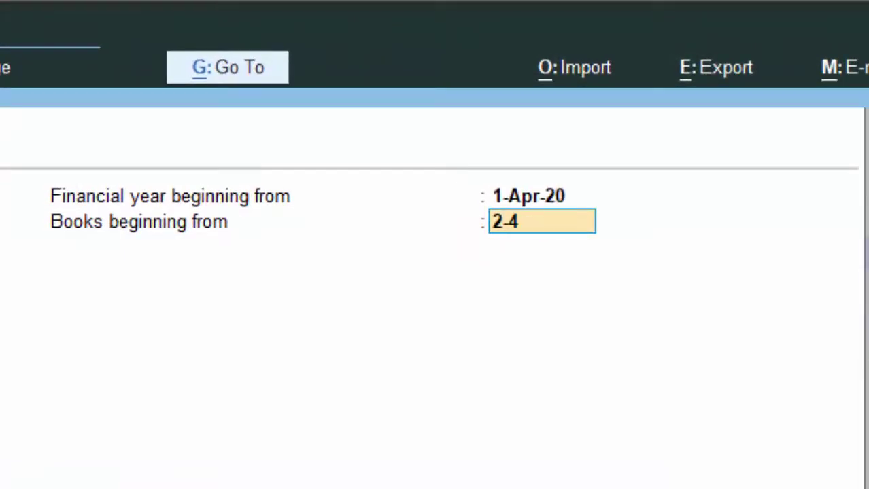
pyautogui.write('020')
pyautogui.press('Return')
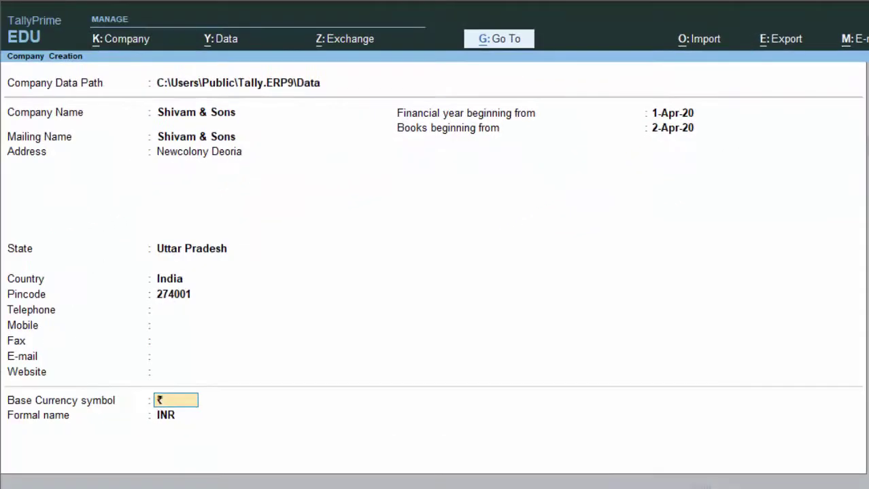
# Keep ₹ as base currency symbol and INR as formal name, and accept the company creation.
pyautogui.press('Return')
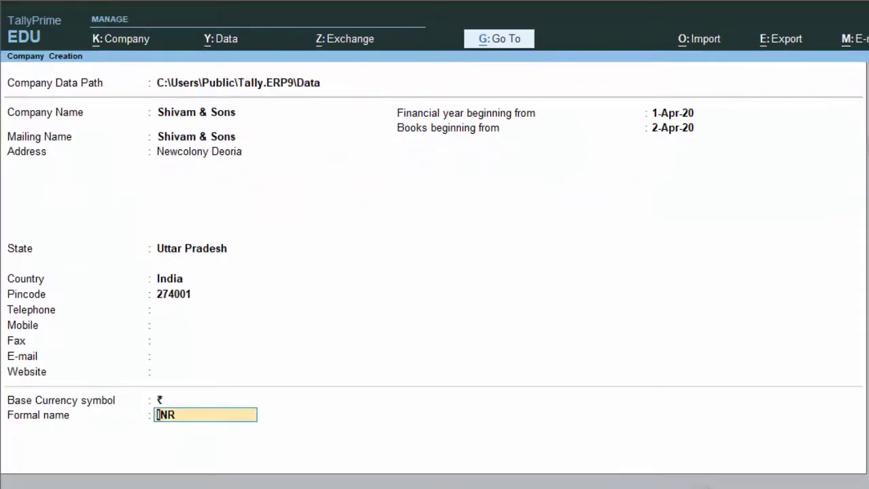
pyautogui.press('Return')
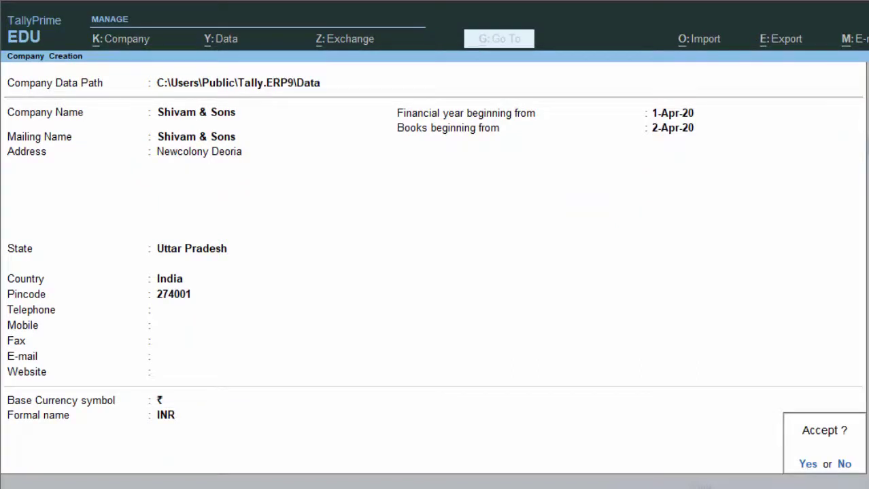
pyautogui.press('Return')
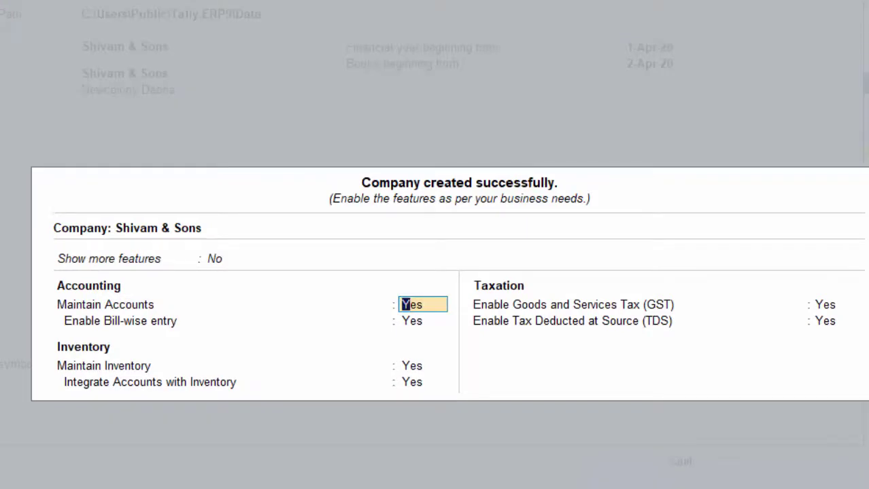
# Set Show more features to Yes for Shivam & Sons and save the company features.
pyautogui.click(228, 258)
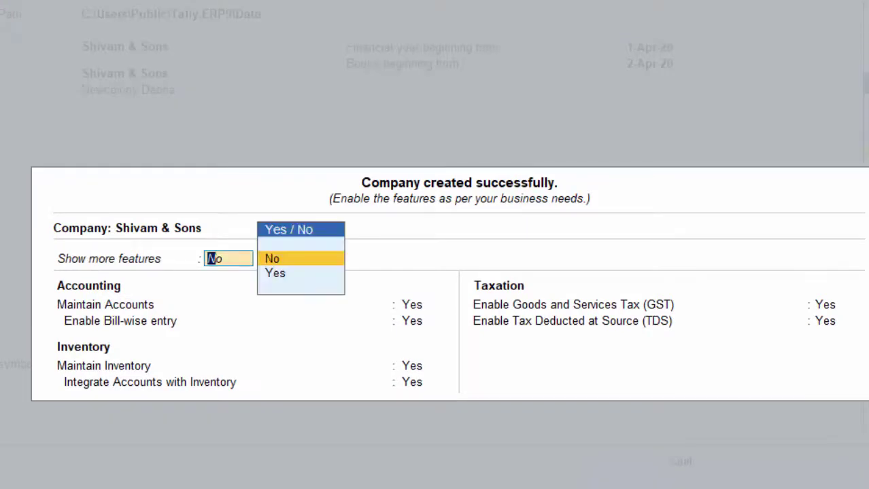
pyautogui.press('Down')
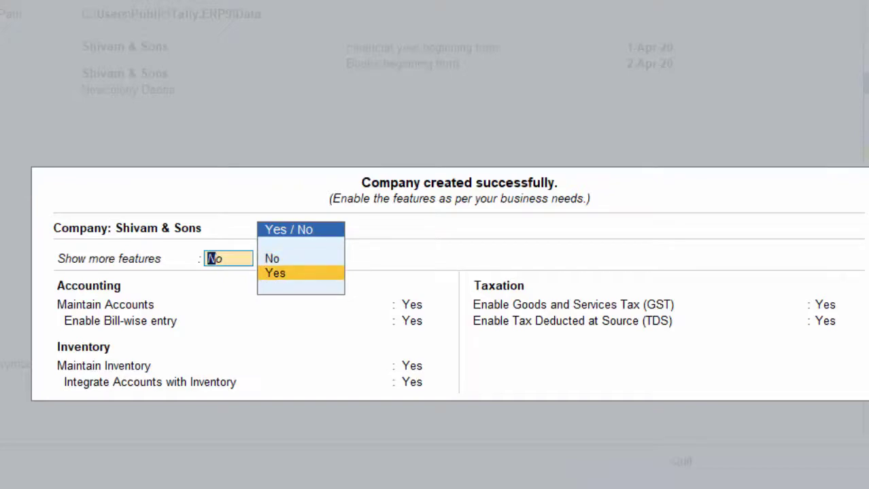
pyautogui.press('Return')
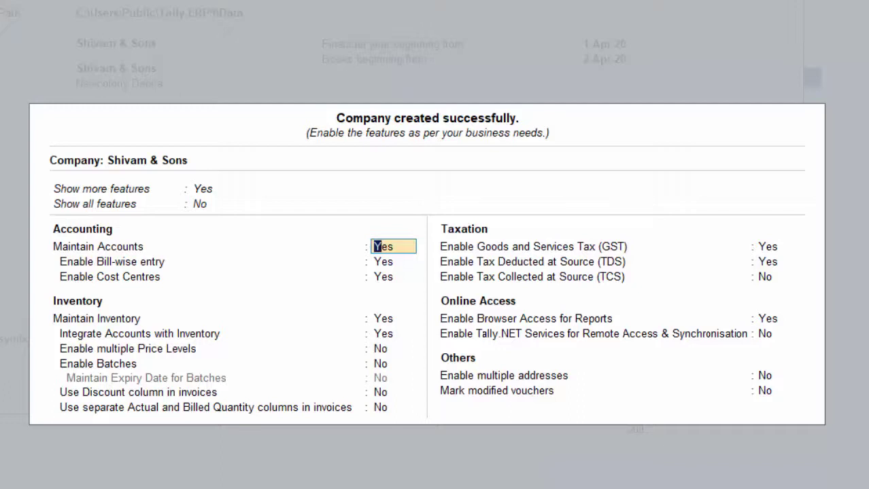
pyautogui.hotkey('ctrl', 'a')
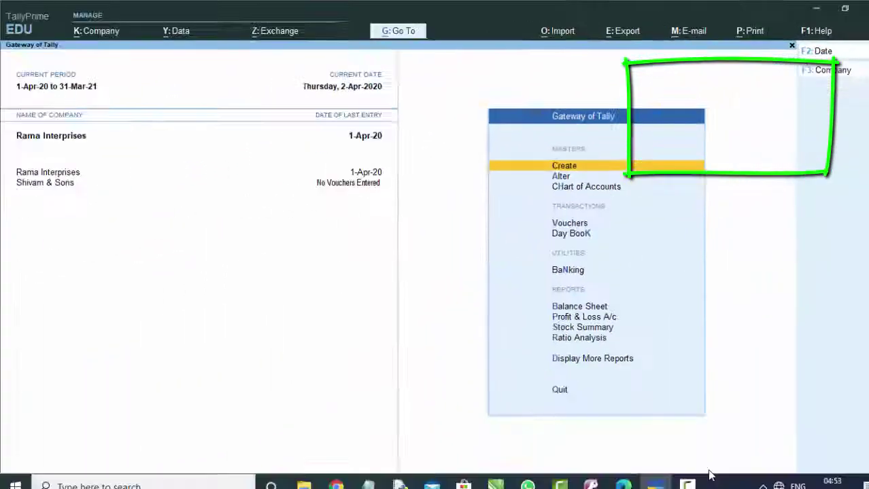
# Shut the Rama Interprises company and confirm closing it.
pyautogui.press('F3')
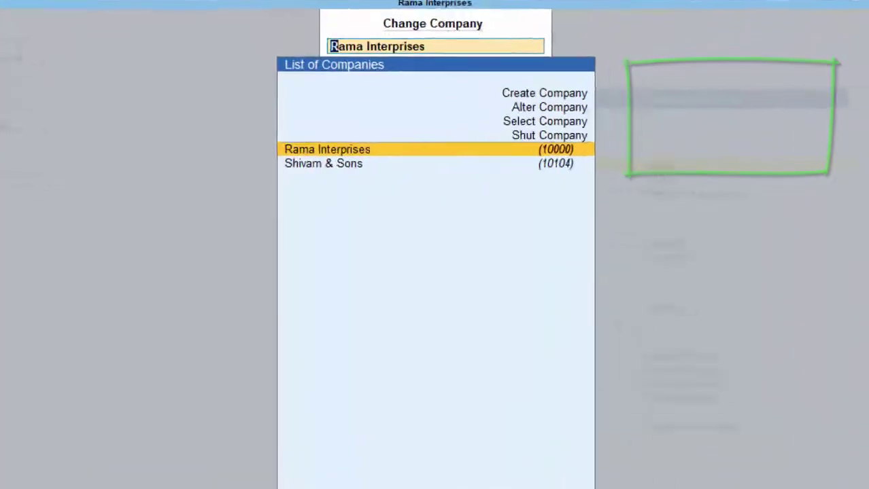
pyautogui.click(549, 136)
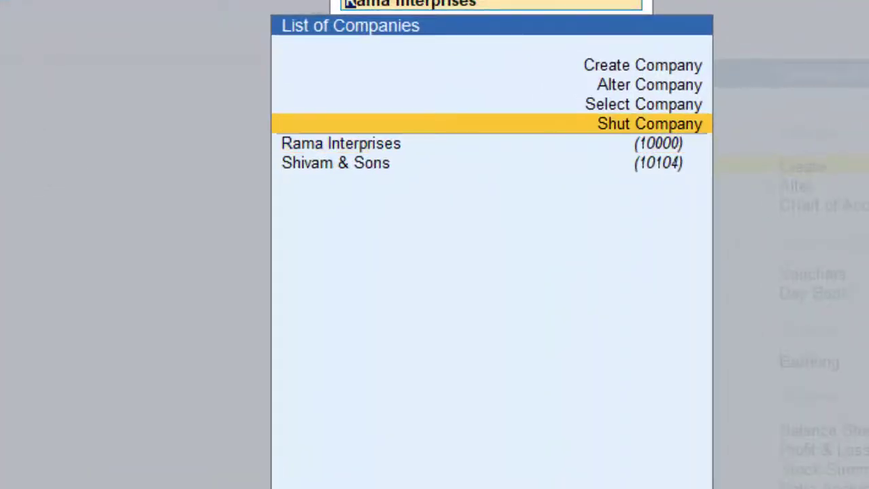
pyautogui.press('Return')
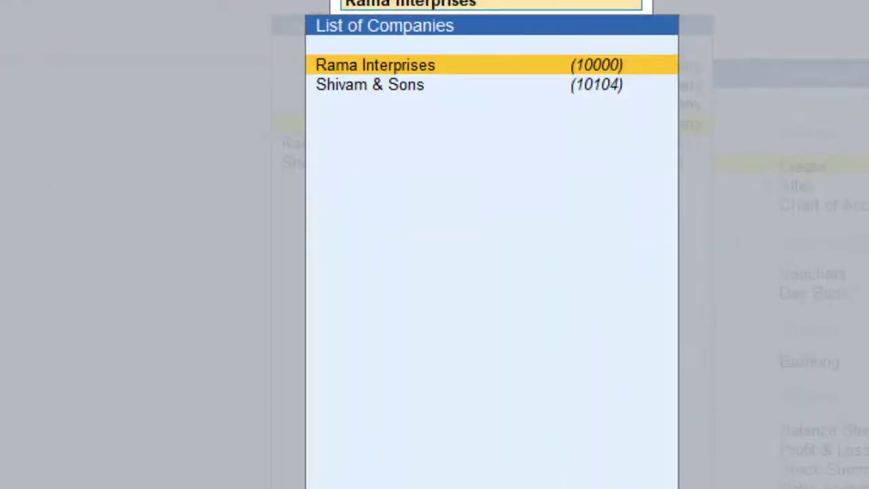
pyautogui.press('Return')
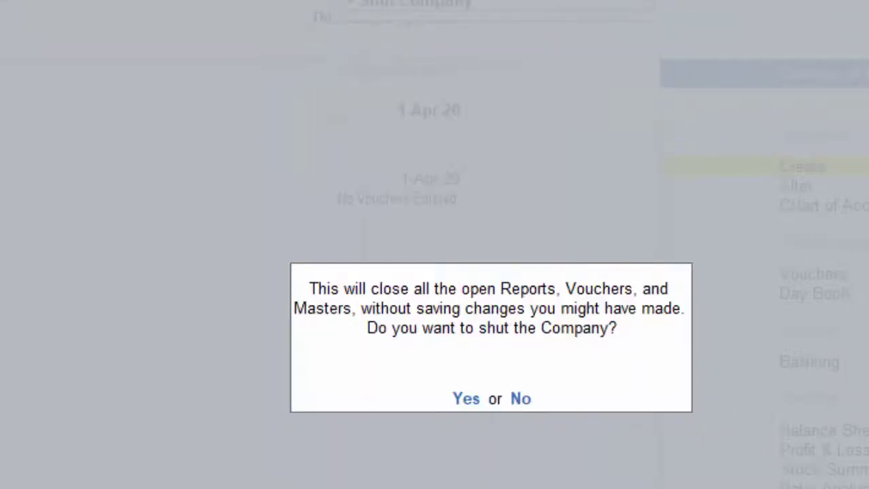
pyautogui.press('y')
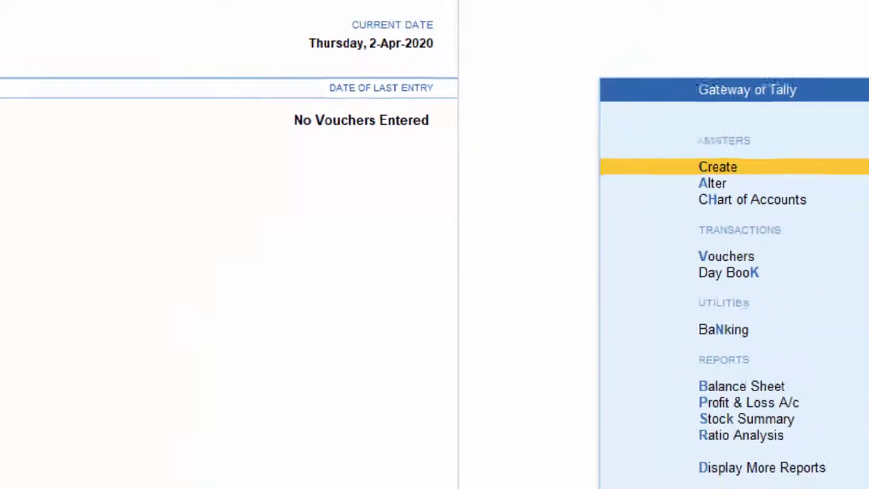
# Open voucher entry for Shivam & Sons.
pyautogui.press('Down')
pyautogui.press('Down')
pyautogui.press('Down')
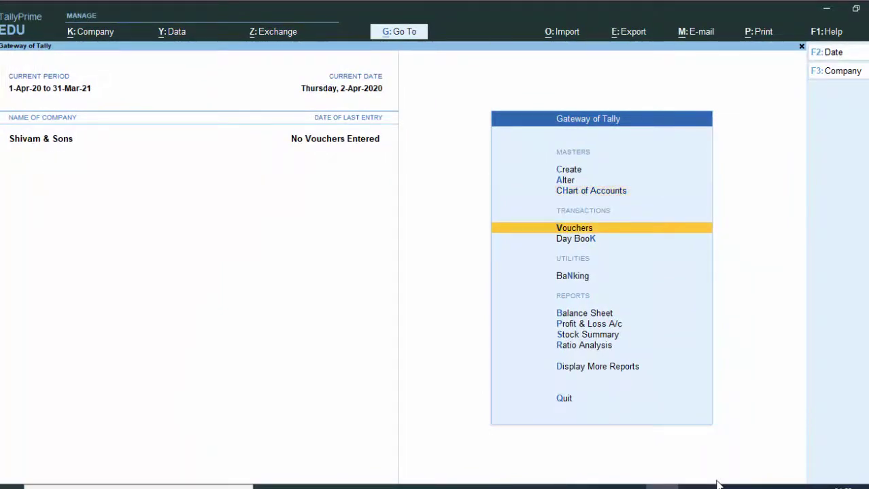
pyautogui.press('v')
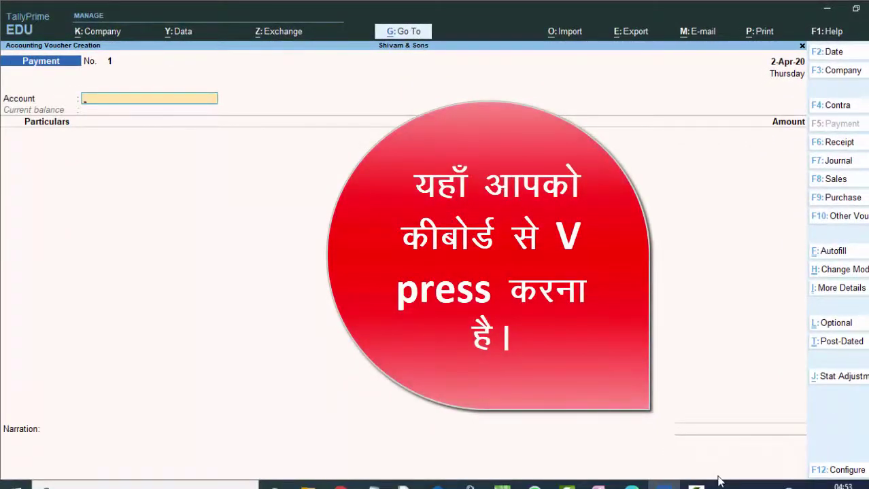
# Go through the General Details voucher settings, keep Select Cost Centre/Class at No, and save the voucher configuration.
pyautogui.press('F12')
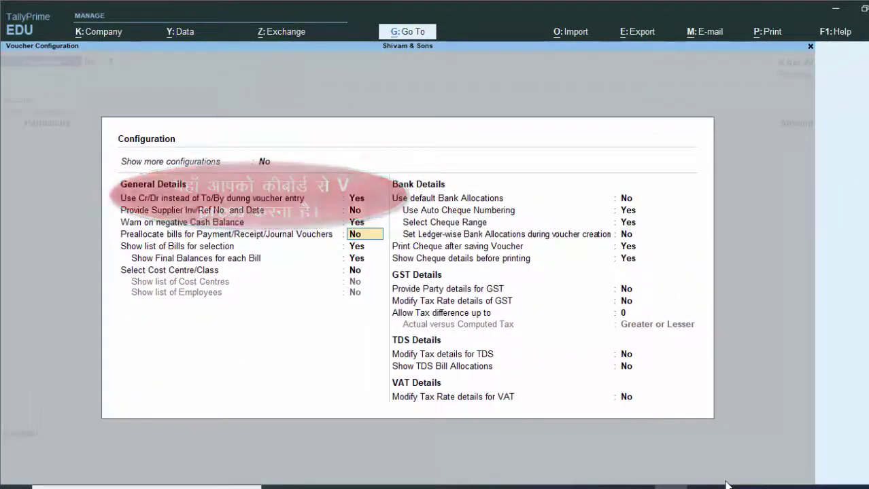
pyautogui.press('Return')
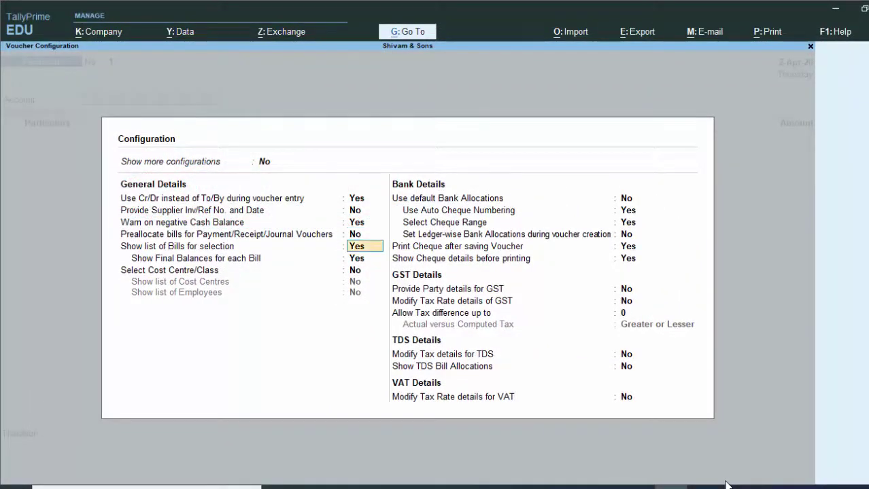
pyautogui.press('Return')
pyautogui.press('Return')
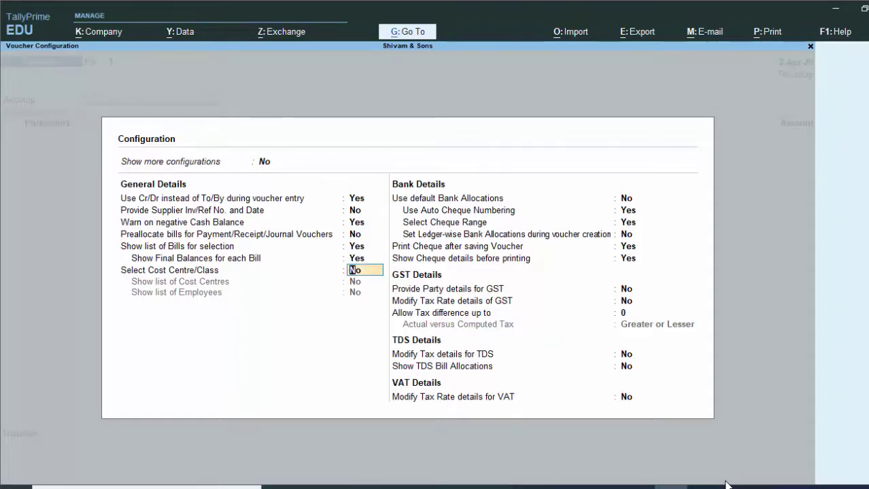
pyautogui.press('Return')
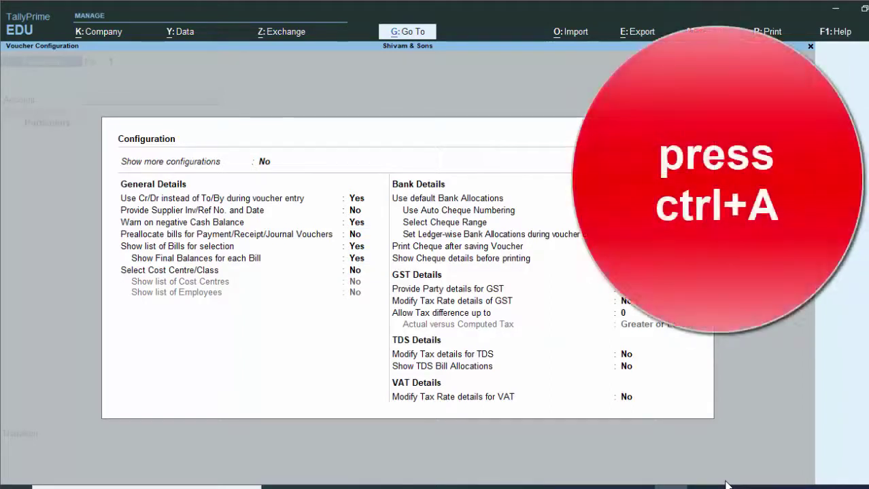
pyautogui.hotkey('ctrl', 'a')
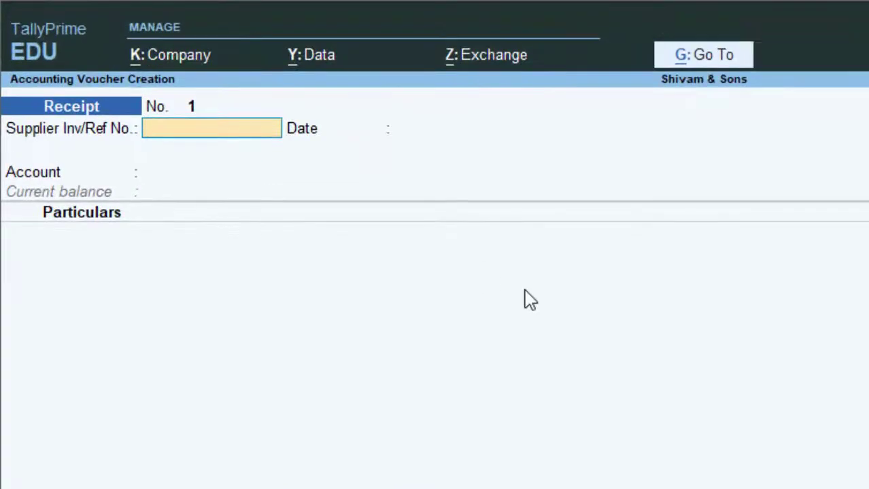
# Change the receipt voucher's mode to Double Entry.
pyautogui.press('ctrl')
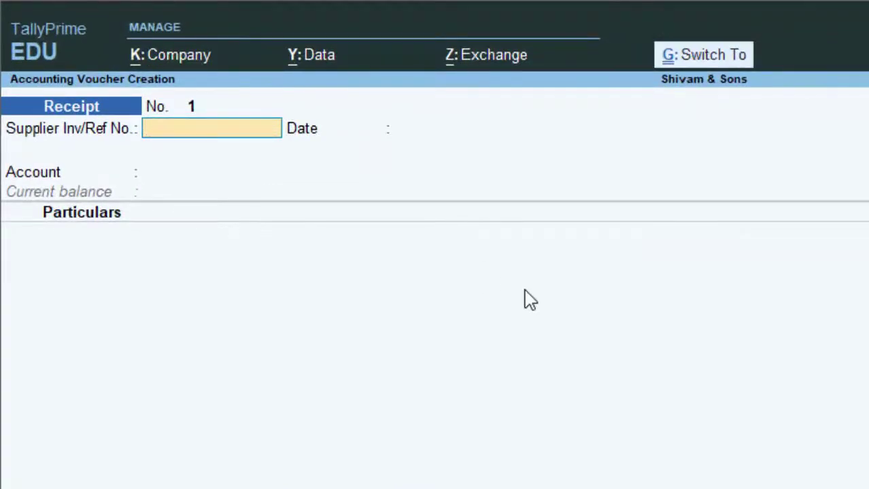
pyautogui.hotkey('ctrl', 'h')
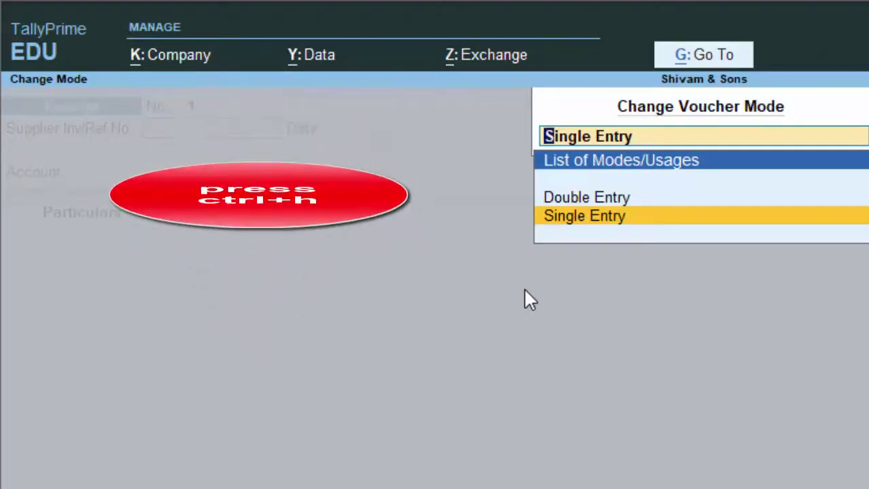
pyautogui.press('Up')
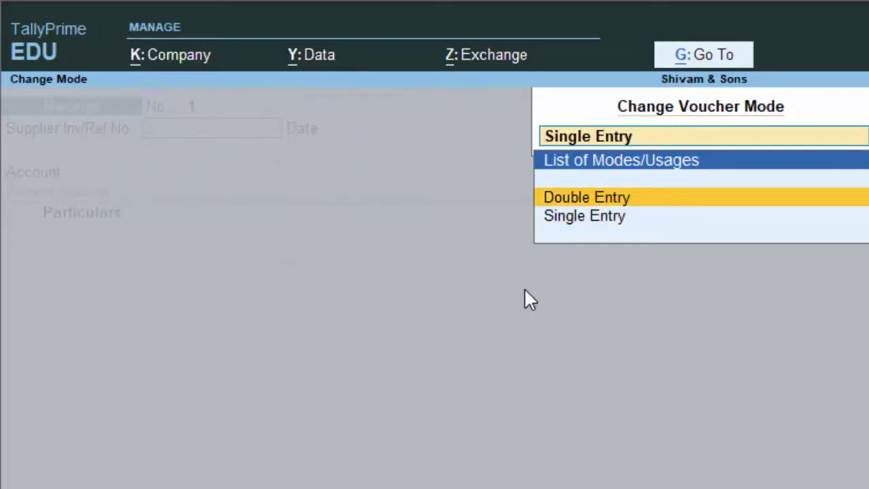
pyautogui.press('Return')
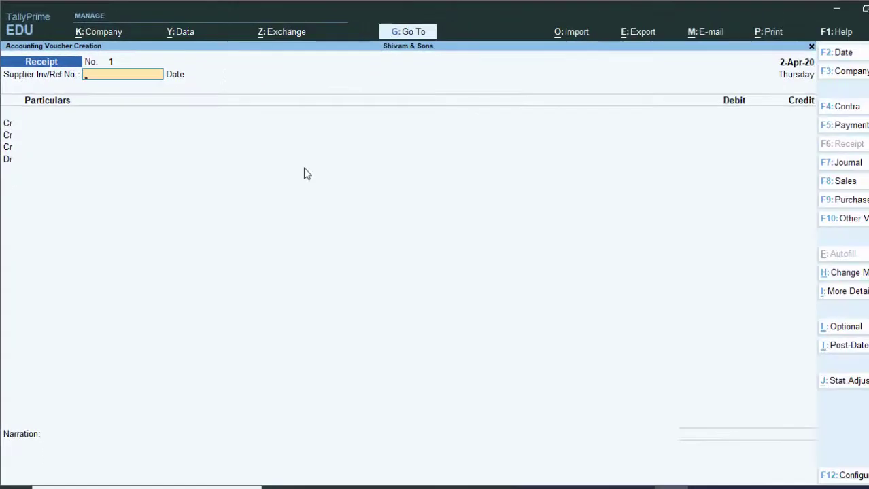
# Set the receipt's supplier invoice/reference number to 5678 and keep 2-Apr-20 as its date.
pyautogui.write('5678')
pyautogui.press('Return')
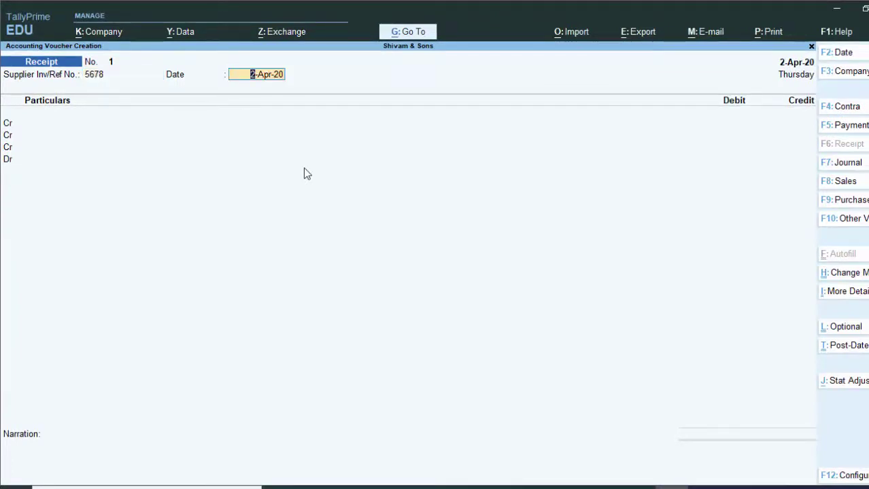
pyautogui.press('Return')
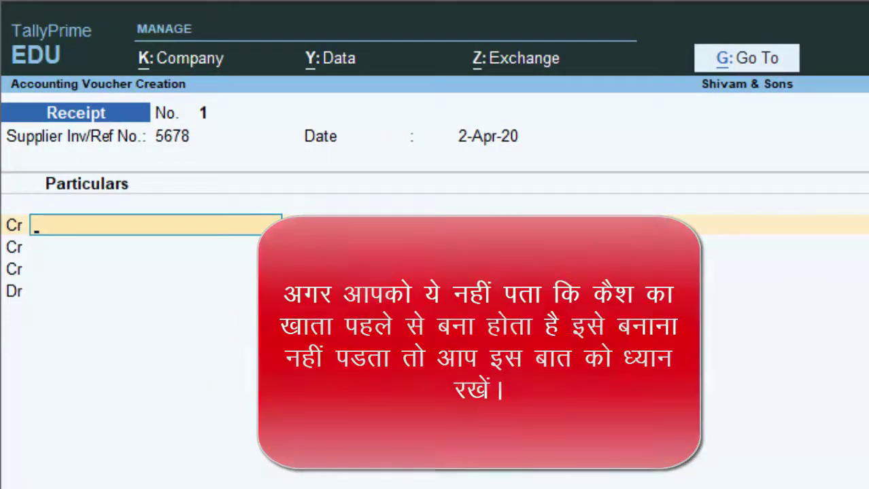
# Start a new ledger named Capital A/c under the Capital Account group, keeping Is TDS Deductable at No.
pyautogui.hotkey('alt', 'c')
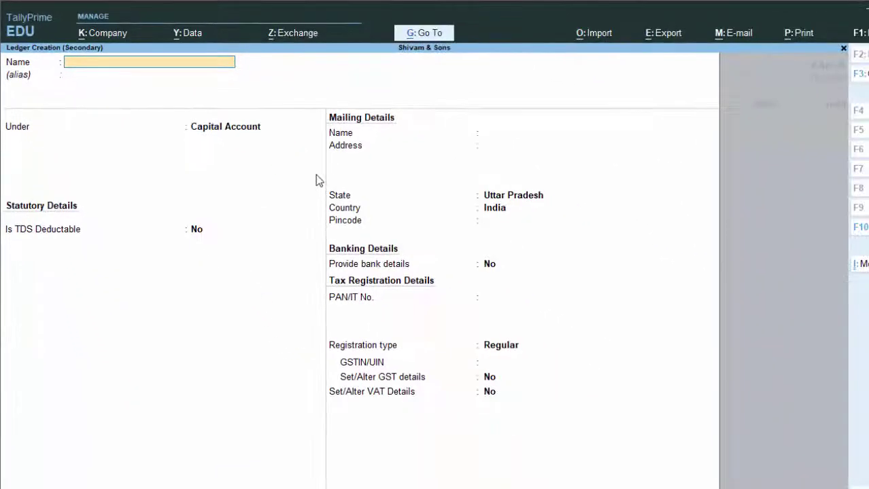
pyautogui.write('Capital a')
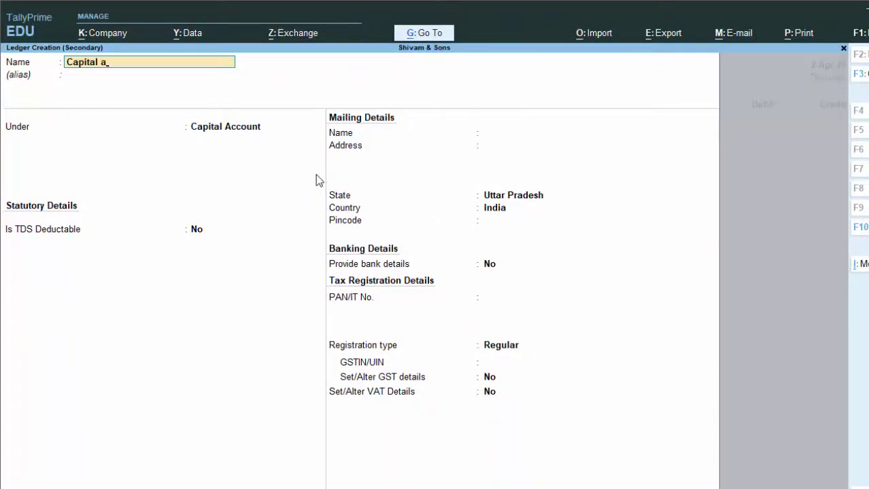
pyautogui.write('/c')
pyautogui.press('Return')
pyautogui.press('Return')
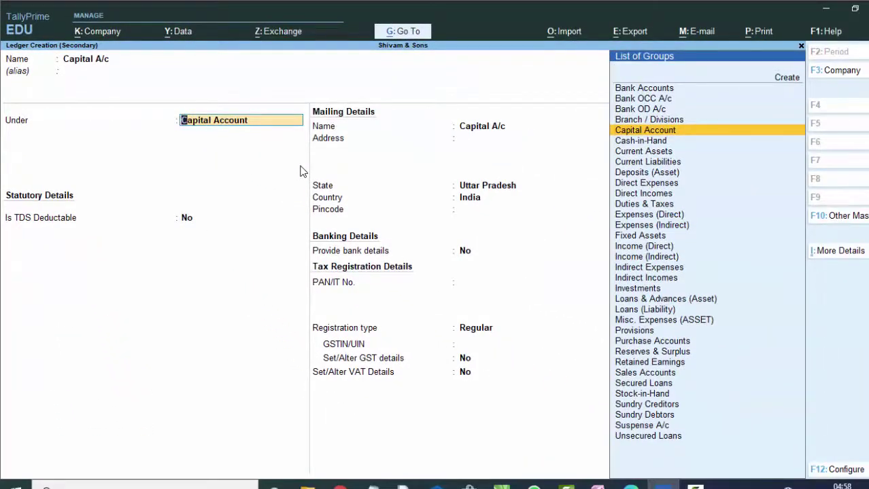
pyautogui.press('Return')
pyautogui.press('Return')
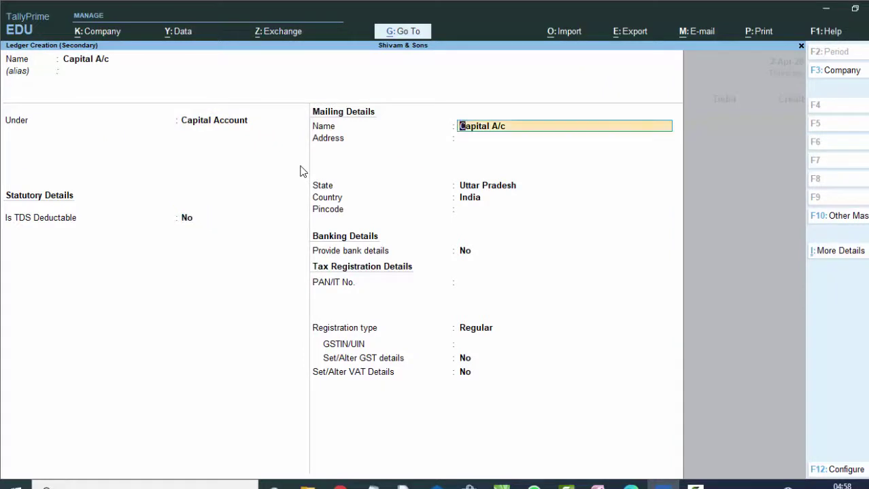
# Keep the default mailing, banking and tax registration details for the Capital A/c ledger, leave GSTIN/UIN blank, and accept the ledger.
pyautogui.press('Return')
pyautogui.press('Return')
pyautogui.press('Return')
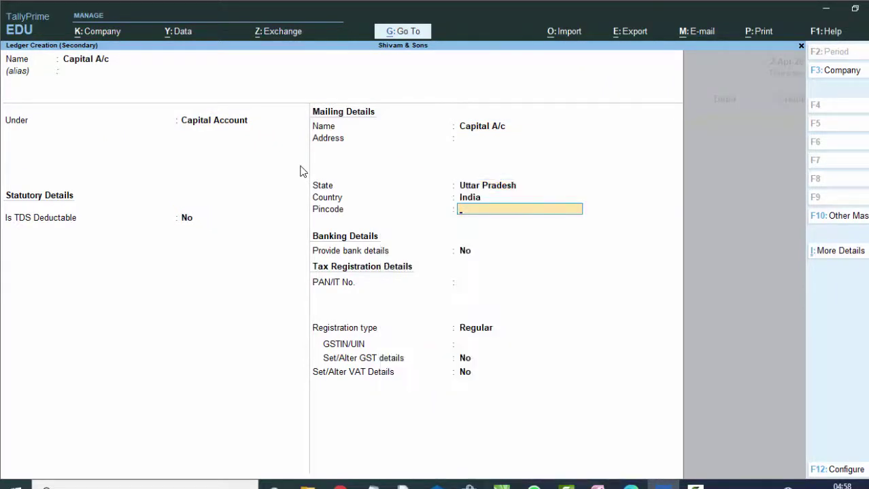
pyautogui.press('Return')
pyautogui.press('Return')
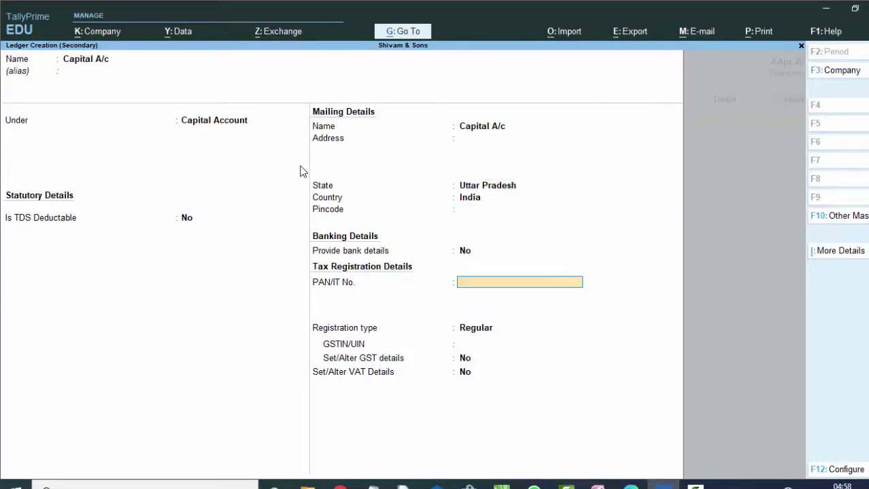
pyautogui.press('Return')
pyautogui.press('Return')
pyautogui.press('Return')
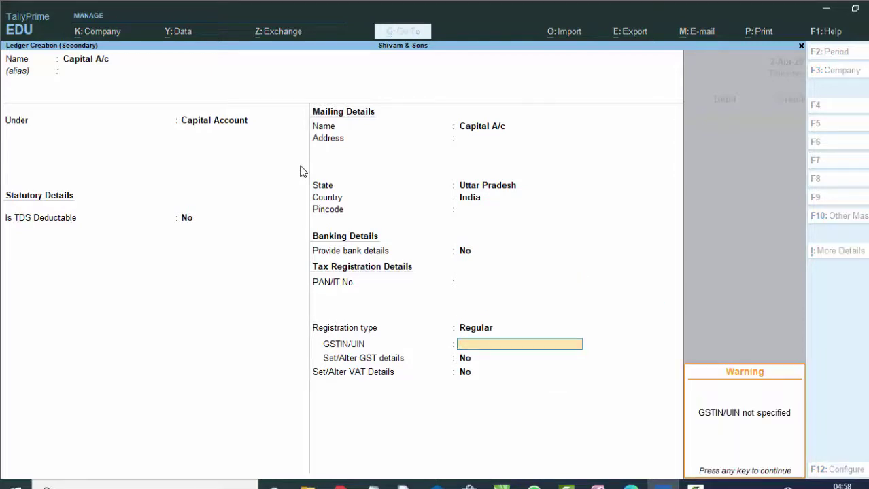
pyautogui.press('Return')
pyautogui.press('Return')
pyautogui.press('Return')
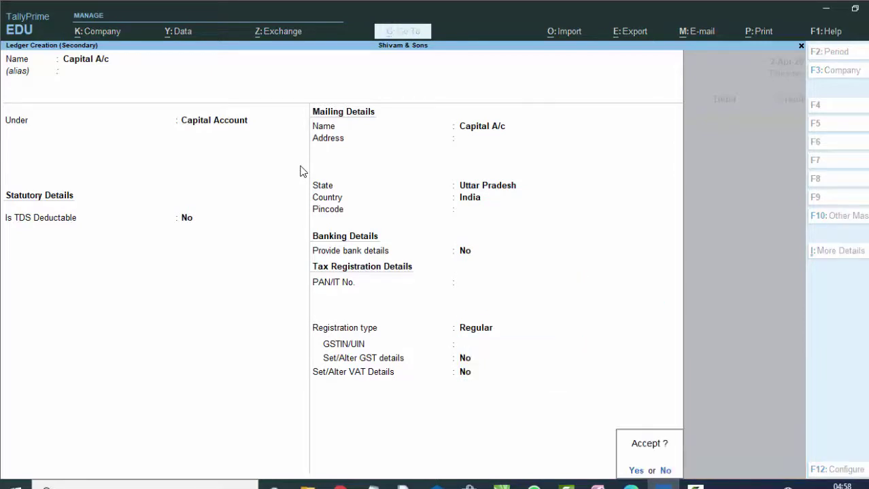
pyautogui.press('Return')
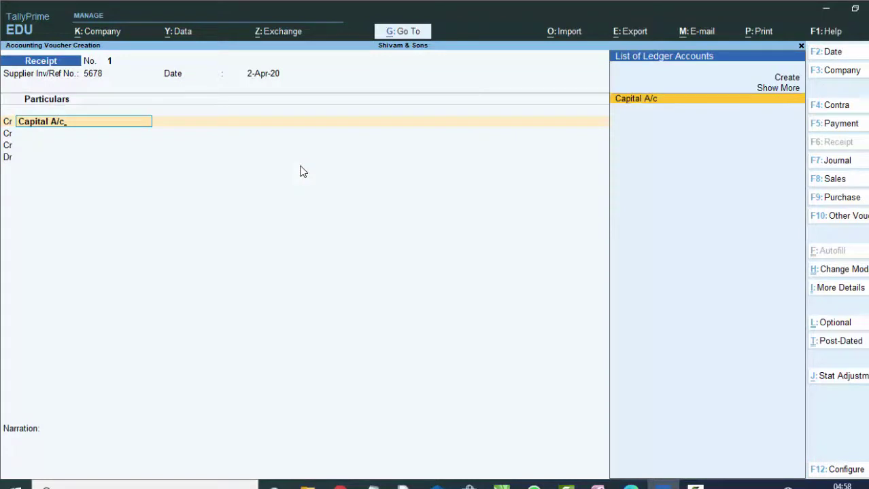
# Credit Capital A/c with 700000 on the receipt's first line.
pyautogui.press('Return')
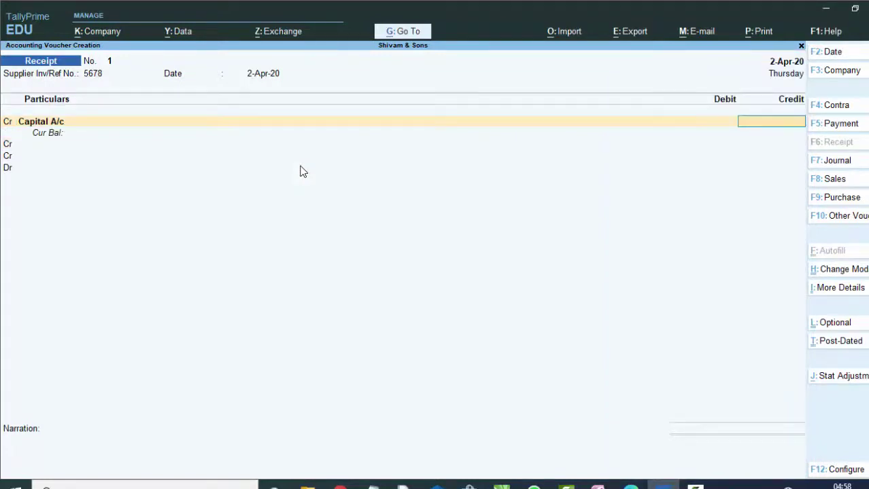
pyautogui.write('700')
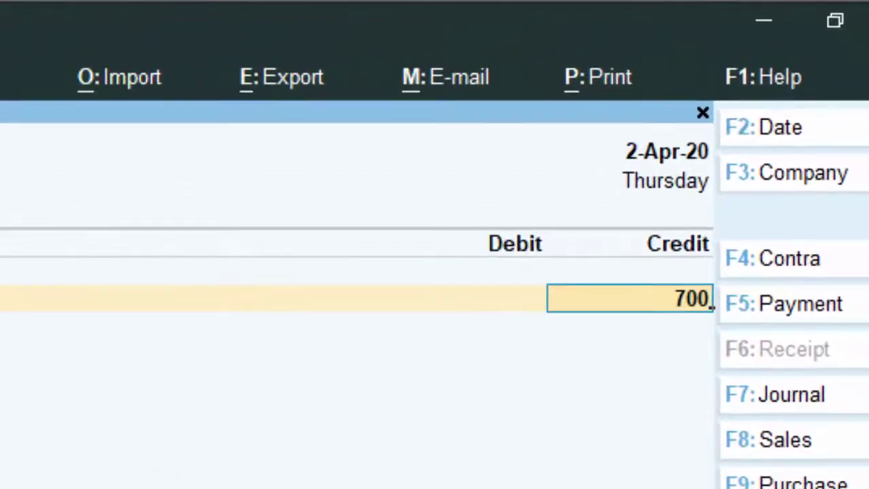
pyautogui.write('000')
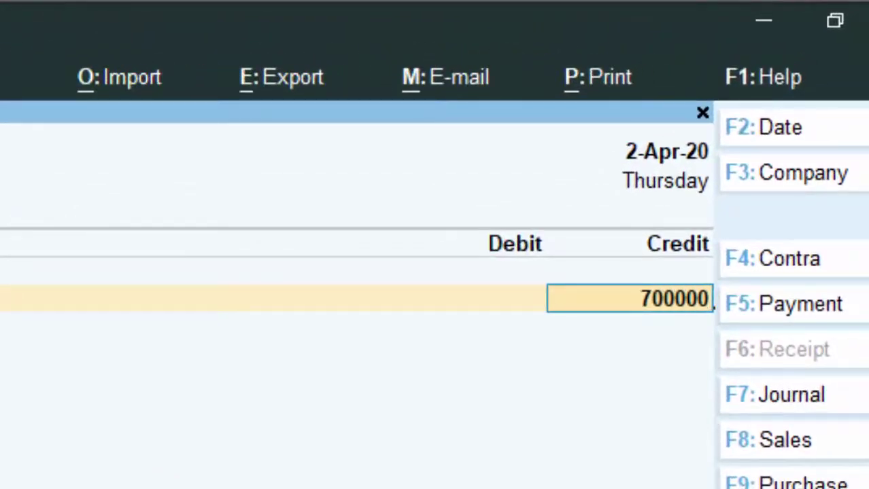
pyautogui.press('Return')
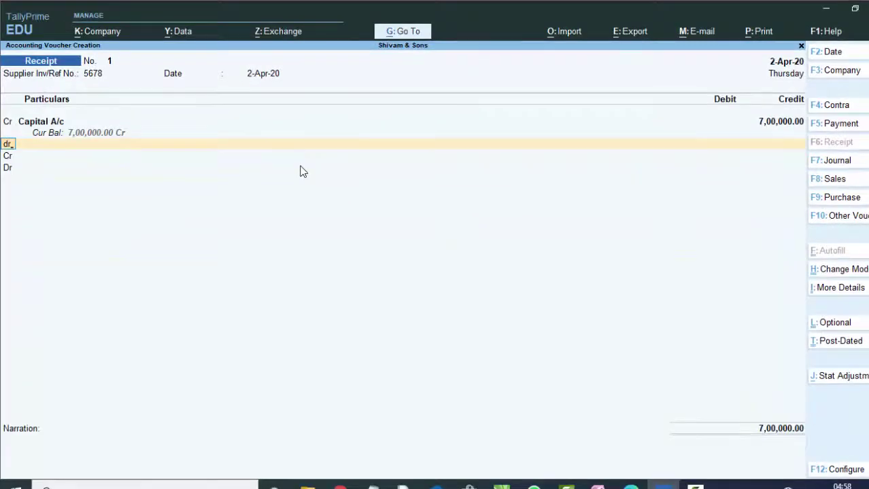
# Make the second line a Cash debit with a blank party address, and select Capital A/c on the third line, leaving both amounts blank.
pyautogui.press('Return')
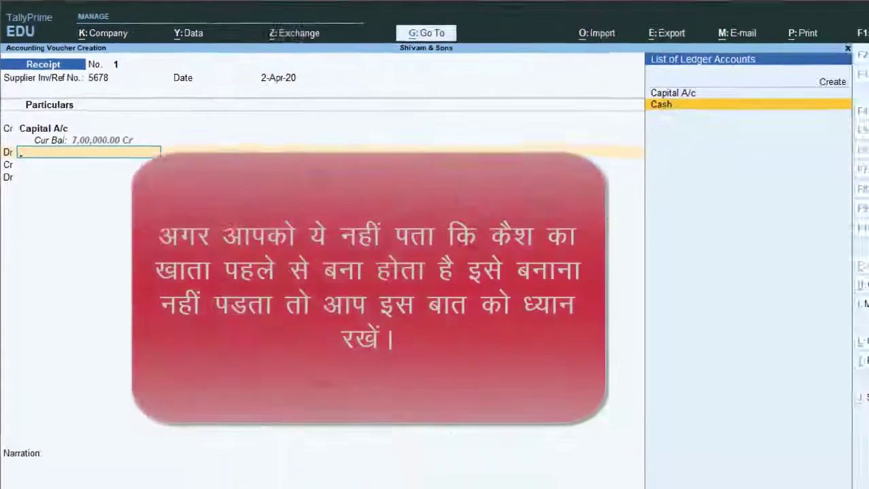
pyautogui.press('Return')
pyautogui.press('Return')
pyautogui.press('Return')
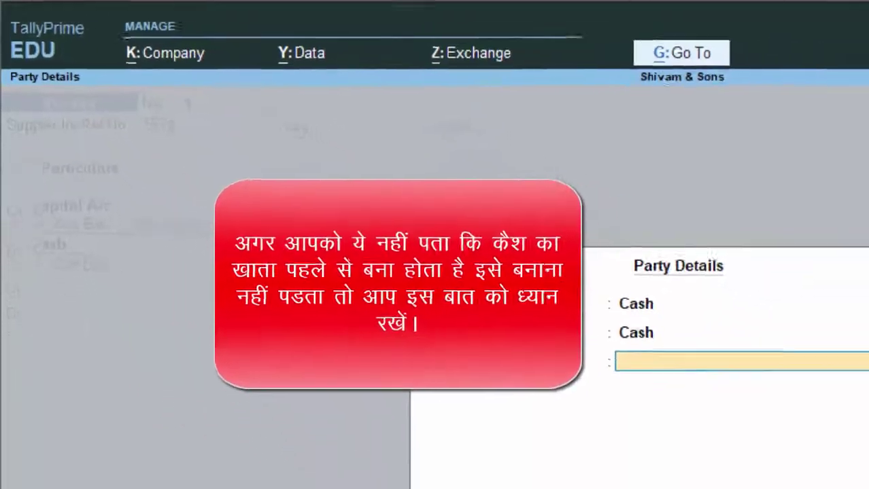
pyautogui.press('Return')
pyautogui.press('Return')
pyautogui.press('Return')
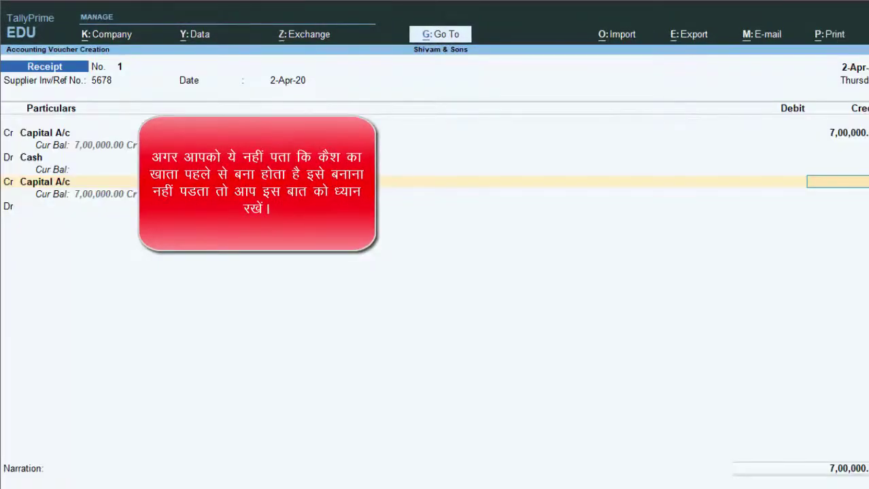
# Debit Cash 7,00,000 on the fourth line, with Uttar Pradesh as party state and place of supply, Regular registration and blank GSTIN/UIN.
pyautogui.press('BackSpace')
pyautogui.press('BackSpace')
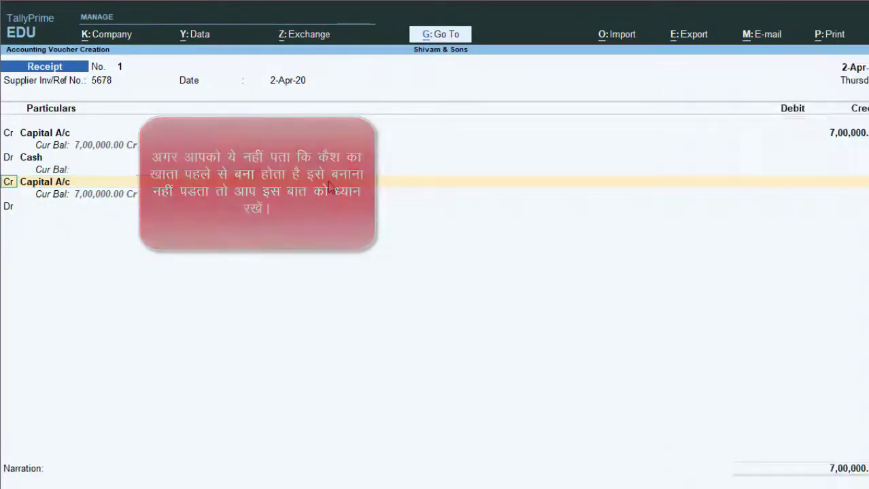
pyautogui.press('BackSpace')
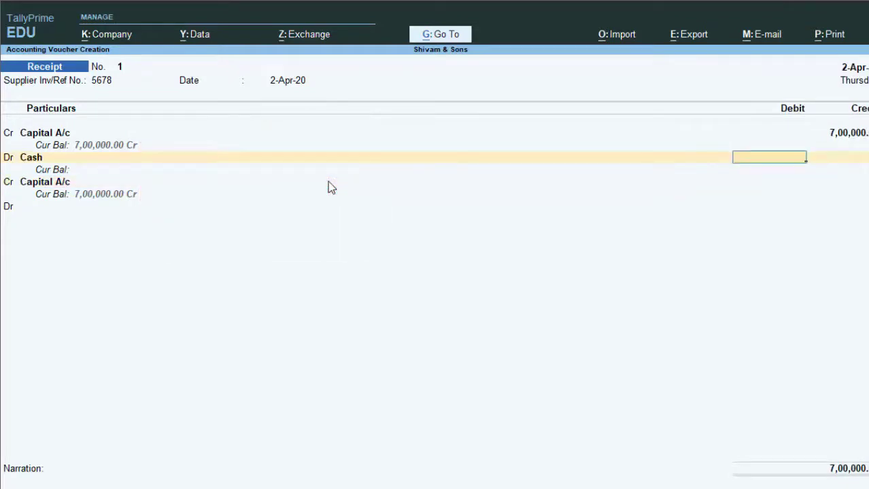
pyautogui.press('BackSpace')
pyautogui.write('U')
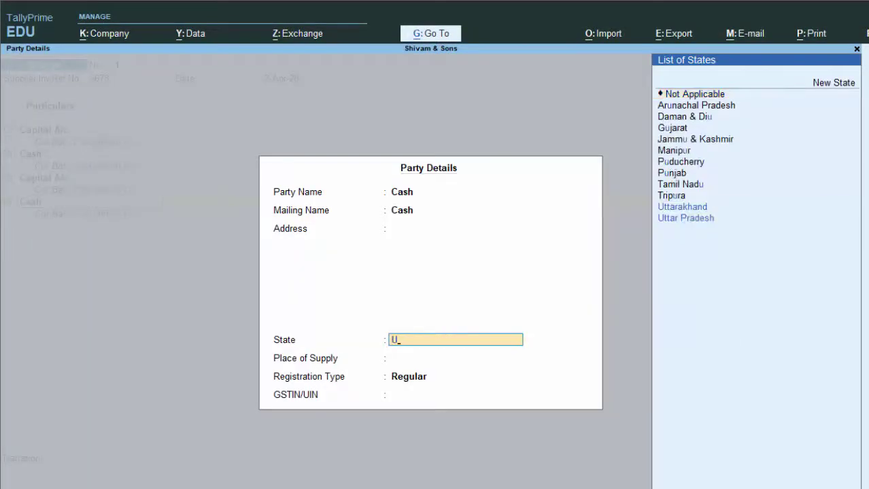
pyautogui.press('Down')
pyautogui.press('Return')
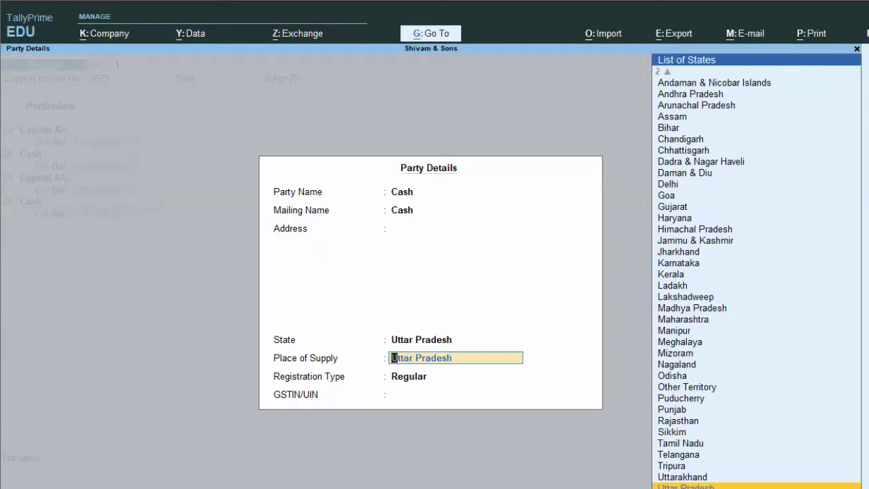
pyautogui.press('Return')
pyautogui.press('Return')
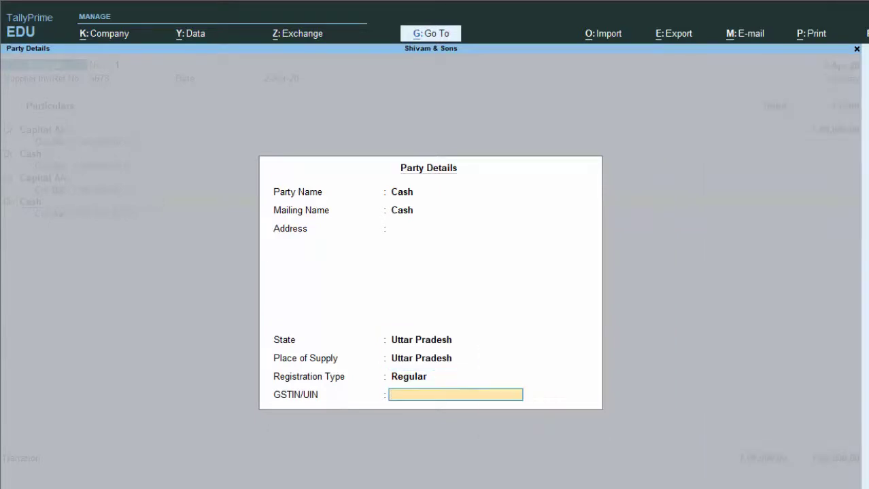
pyautogui.press('Return')
pyautogui.press('Return')
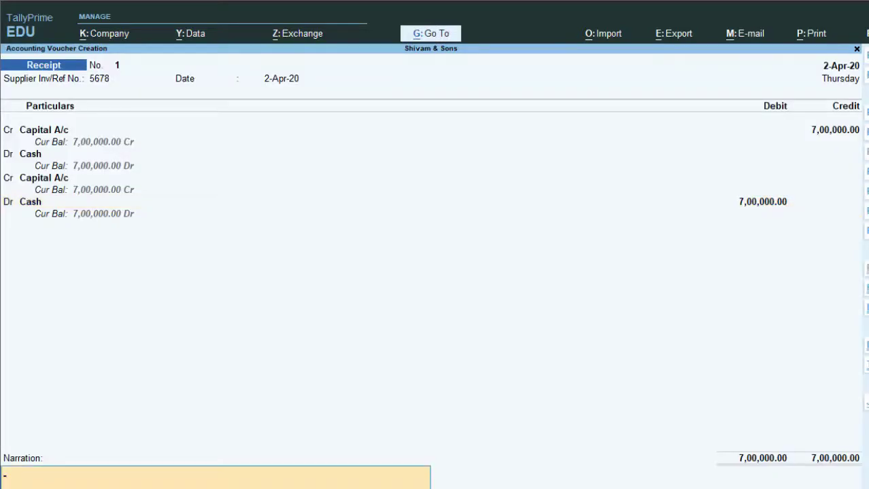
# Leave the narration blank, accept the receipt voucher, and leave voucher entry for the Gateway of Tally.
pyautogui.press('Return')
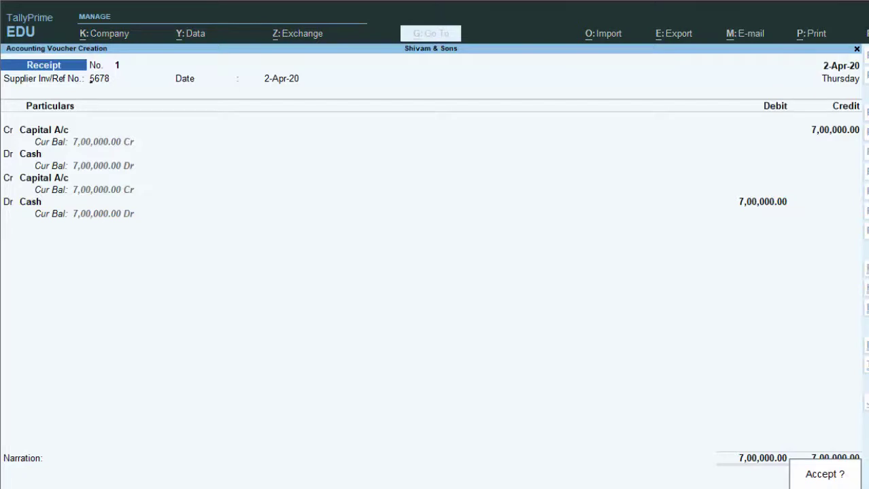
pyautogui.press('Return')
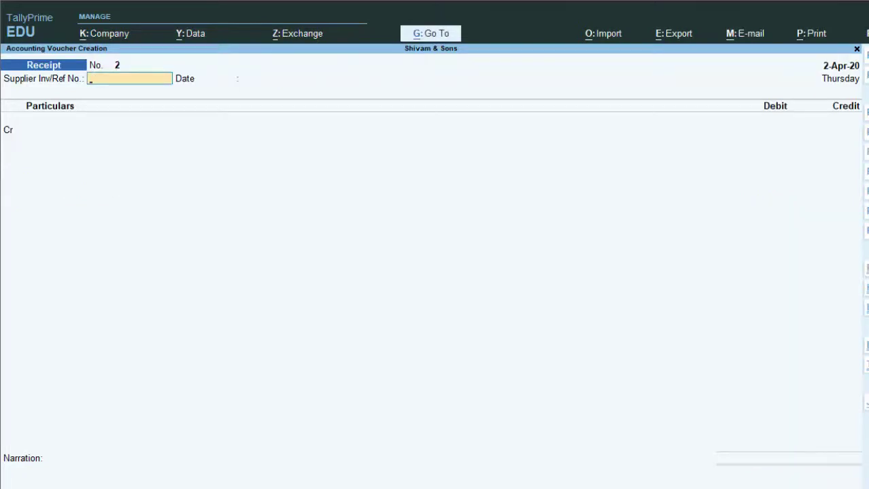
pyautogui.press('Escape')
pyautogui.press('Return')
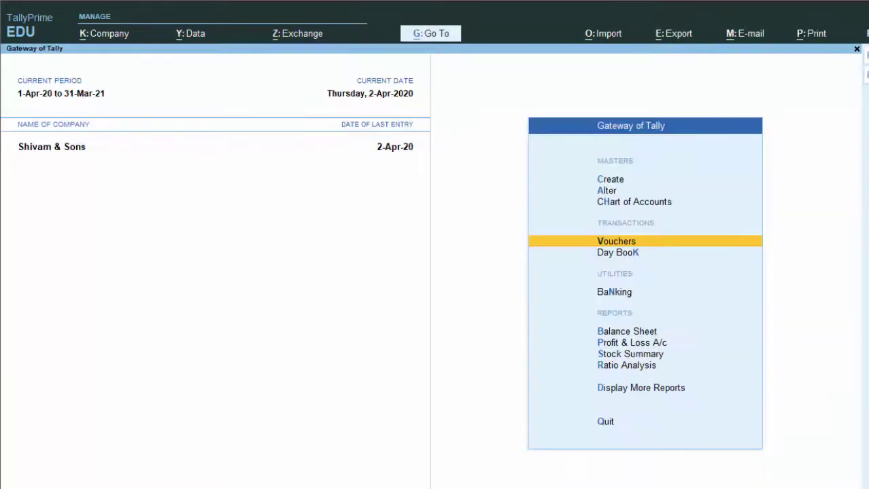
# Examine the capital receipt voucher through the Day Book, and return to the Gateway of Tally without altering it.
pyautogui.press('d')
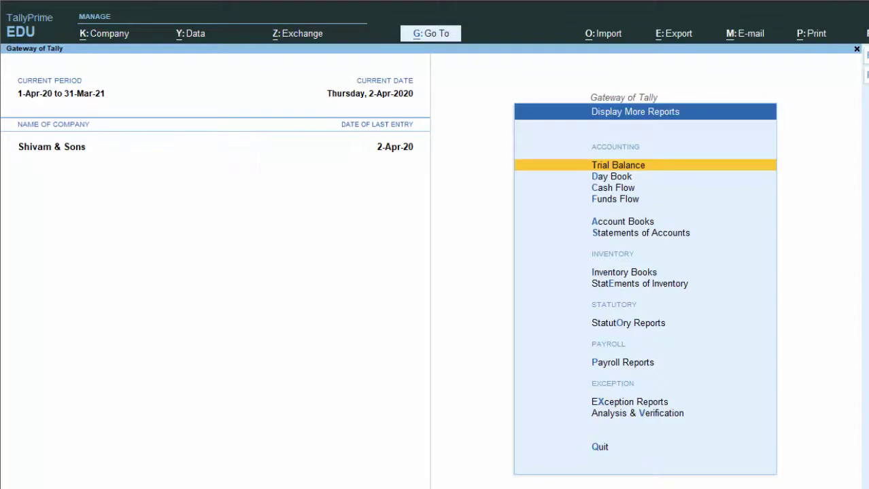
pyautogui.press('d')
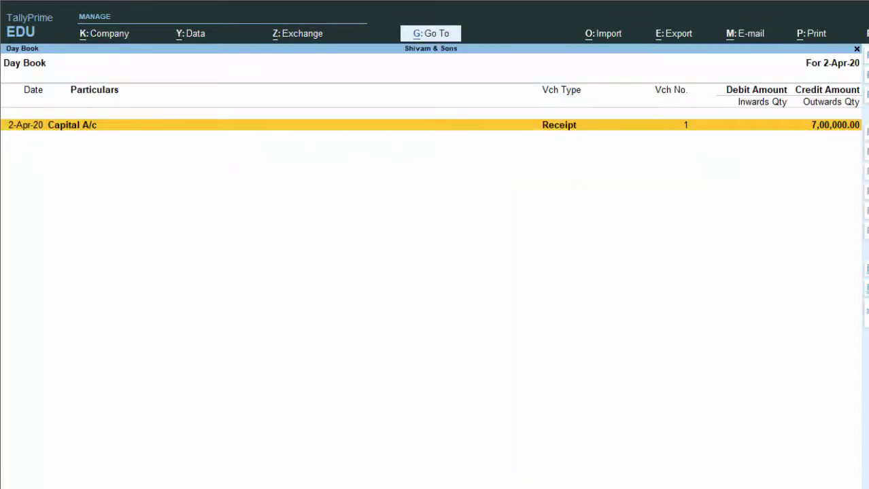
pyautogui.press('Return')
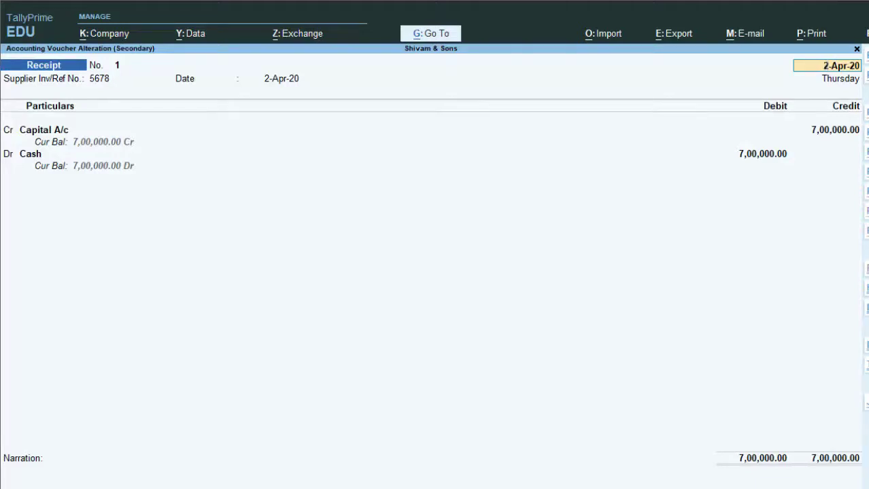
pyautogui.hotkey('alt', 'p')
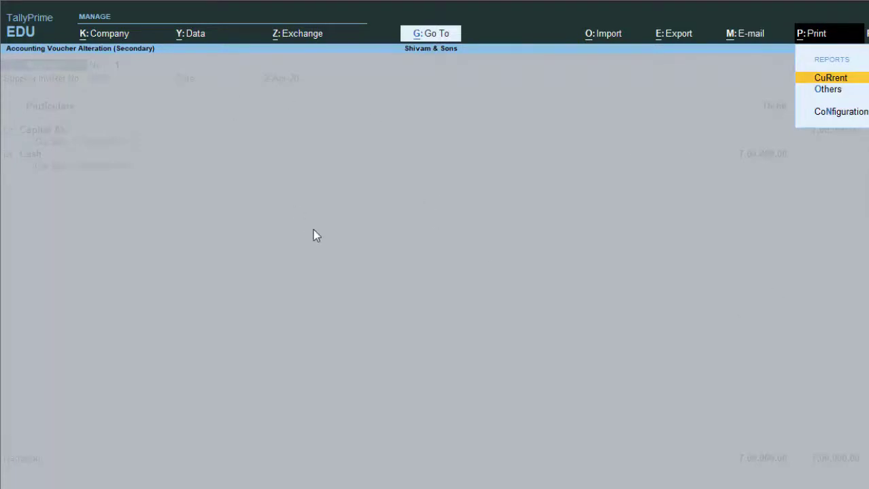
pyautogui.press('Escape')
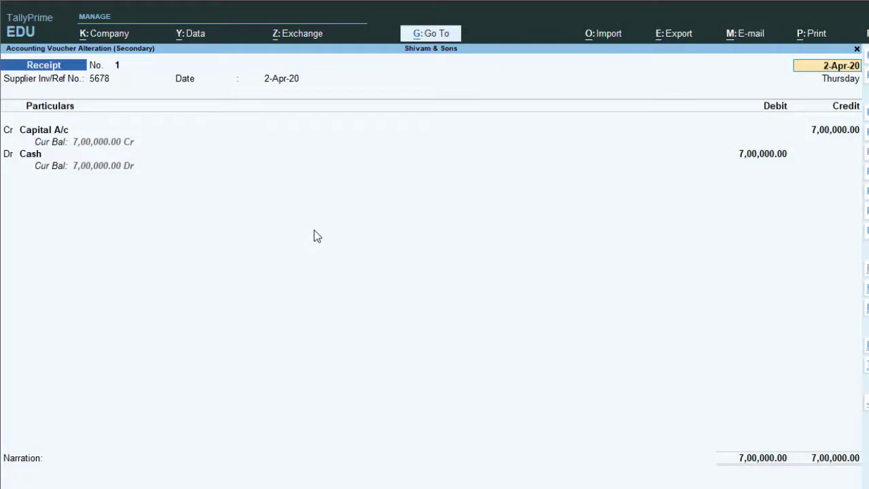
pyautogui.press('BackSpace')
pyautogui.press('Escape')
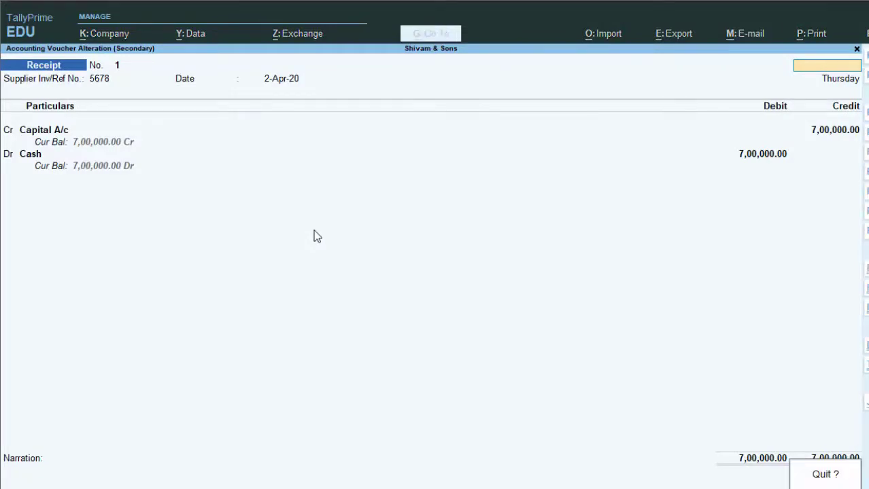
pyautogui.press('Return')
pyautogui.press('Escape')
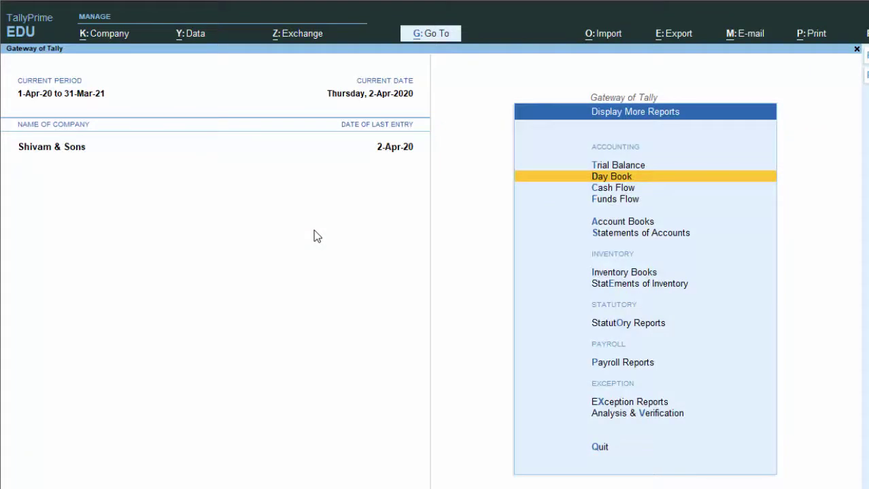
pyautogui.press('Down')
pyautogui.press('Down')
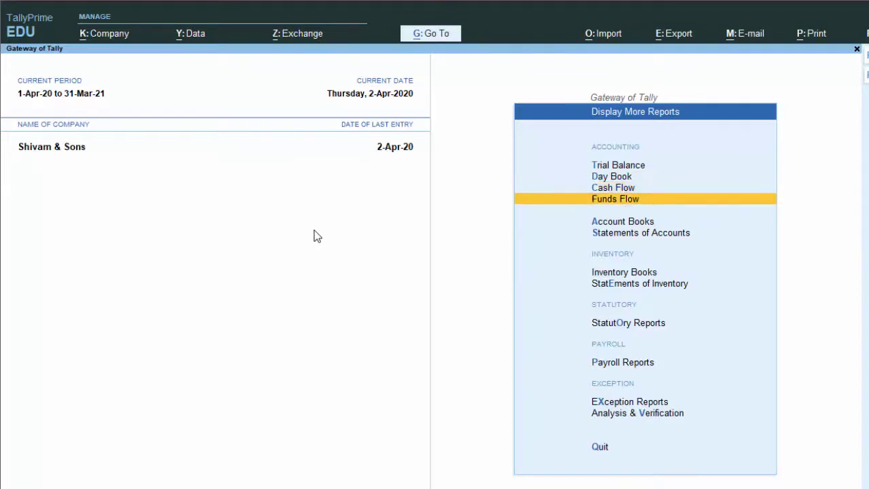
pyautogui.press('Escape')
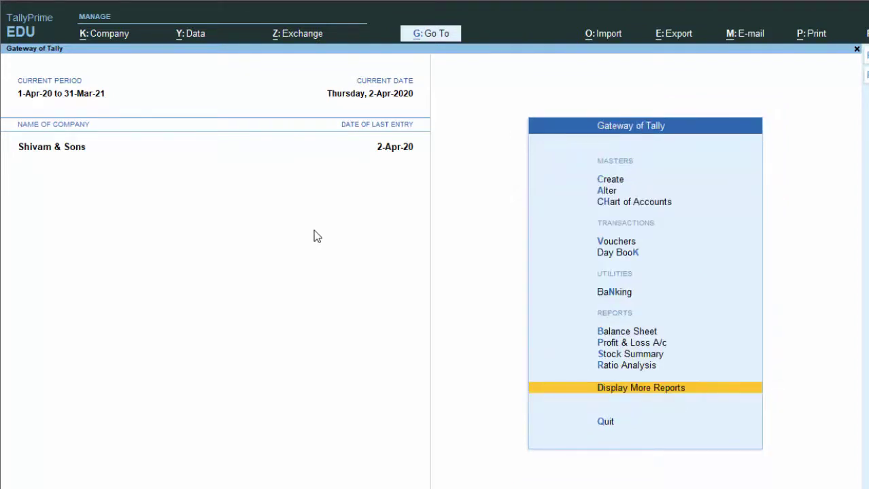
# Start a purchase voucher with supplier invoice number 67890 and invoice date 2-Apr-20.
pyautogui.press('v')
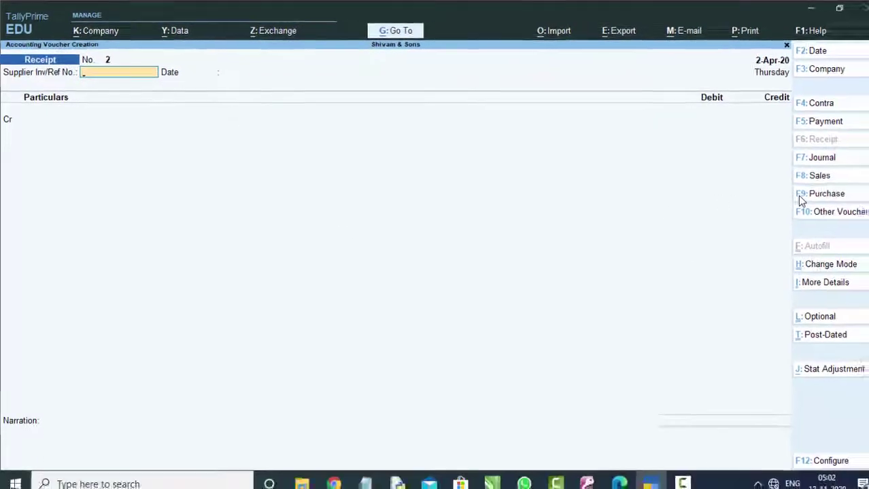
pyautogui.click(802, 196)
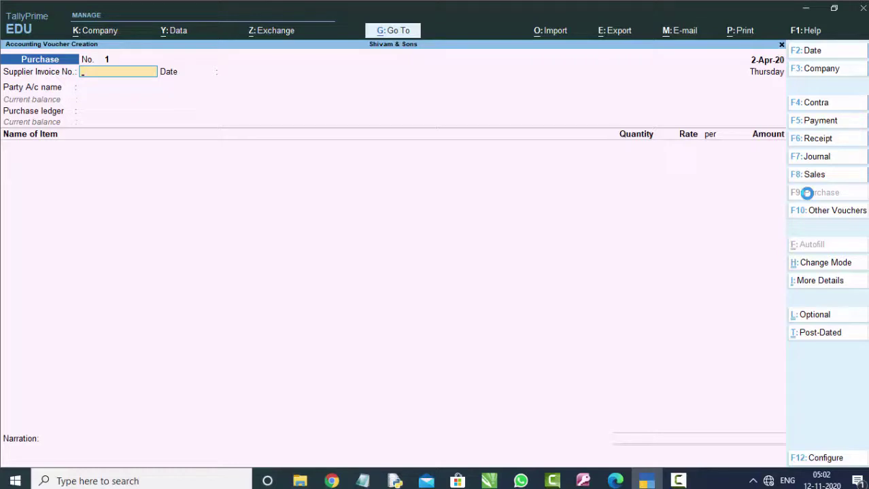
pyautogui.write('67890')
pyautogui.press('Return')
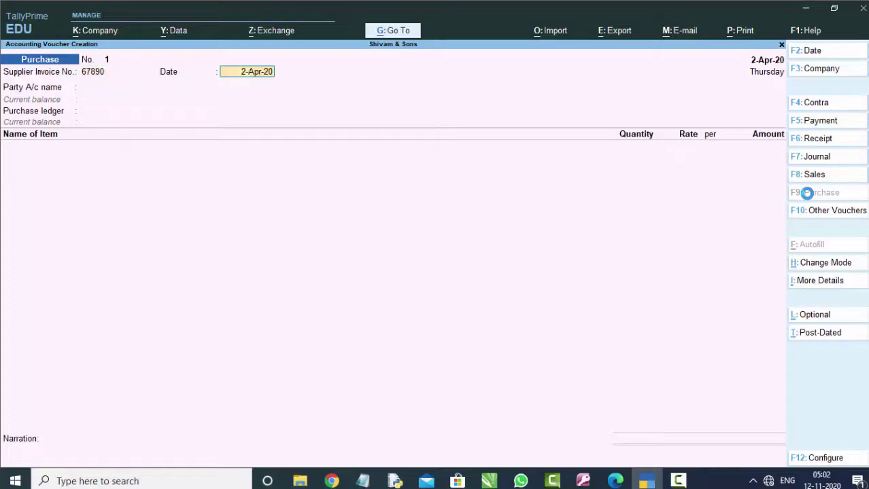
pyautogui.press('Return')
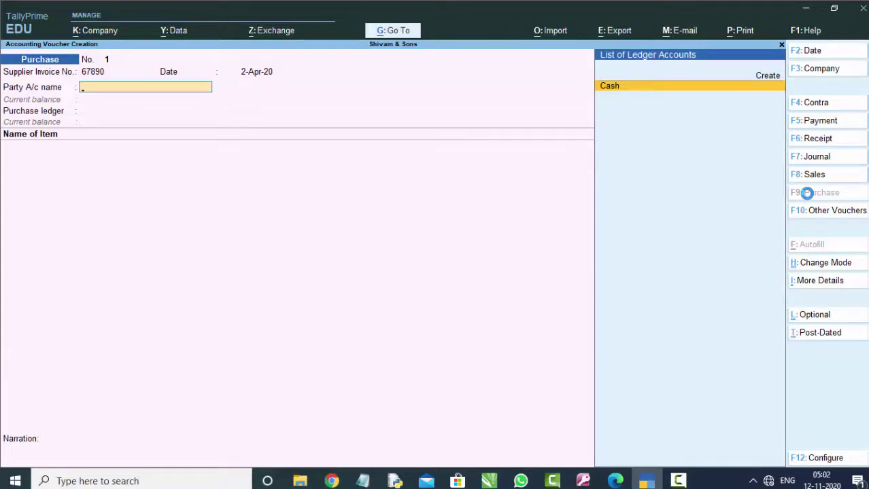
# Create a party ledger with the supplier's name, no alias, under the Sundry Creditors group.
pyautogui.press('ctrl')
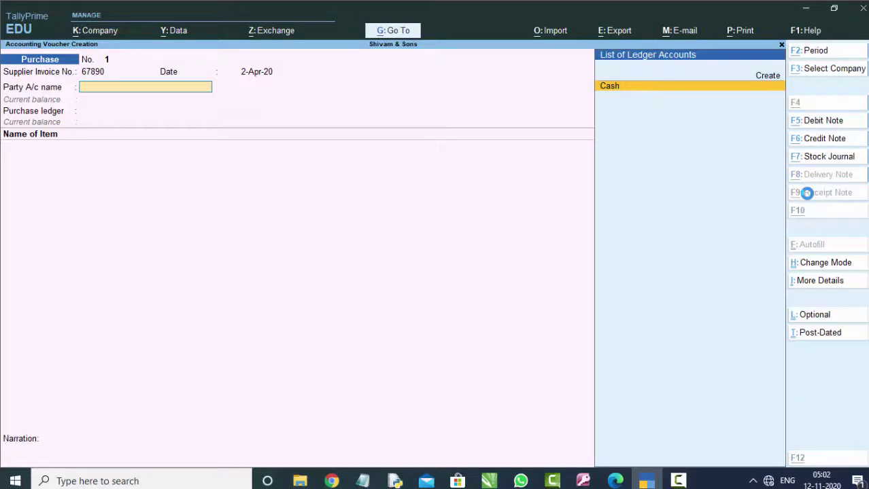
pyautogui.hotkey('alt', 'c')
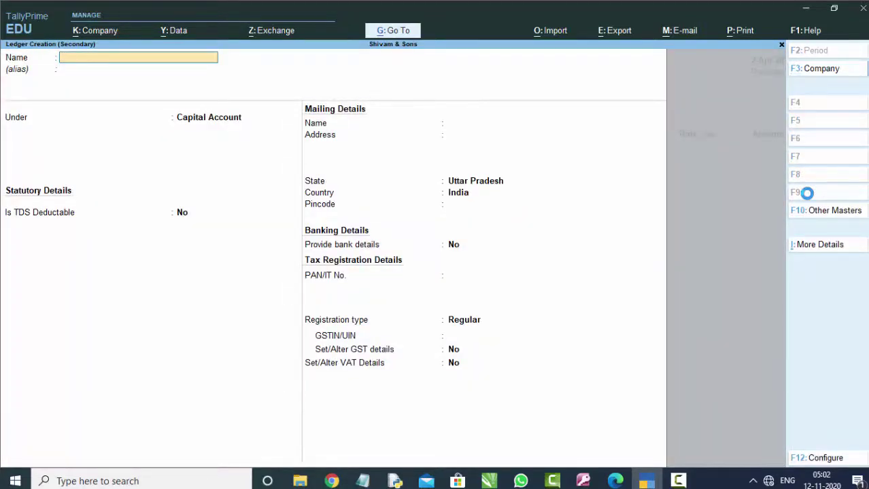
pyautogui.write('M')
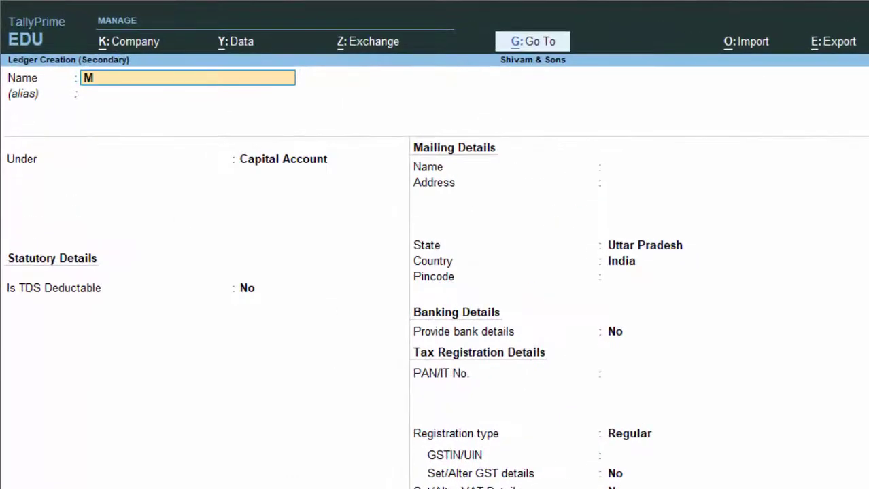
pyautogui.write('ahesh C')
pyautogui.press('Return')
pyautogui.press('Return')
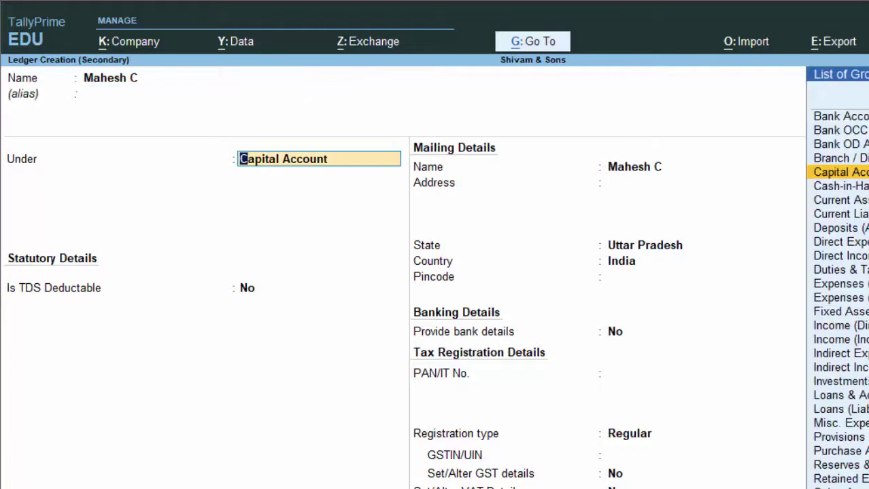
pyautogui.write('S')
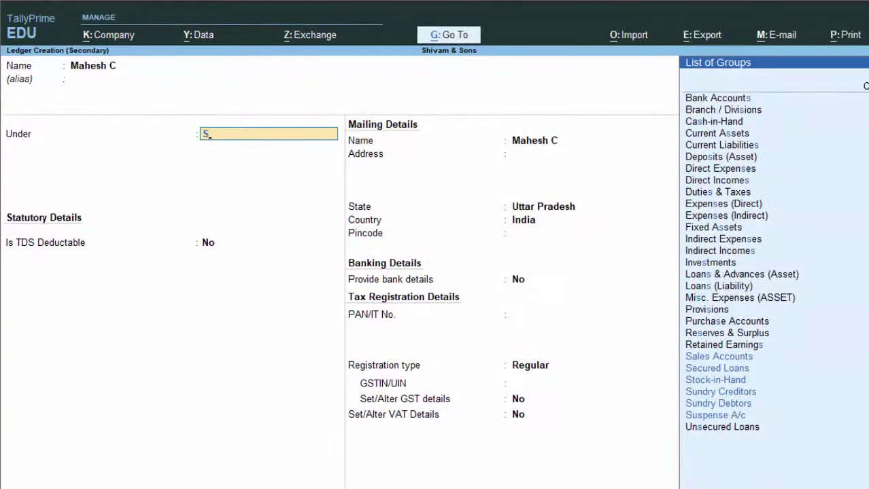
pyautogui.press('Down')
pyautogui.press('Down')
pyautogui.press('Down')
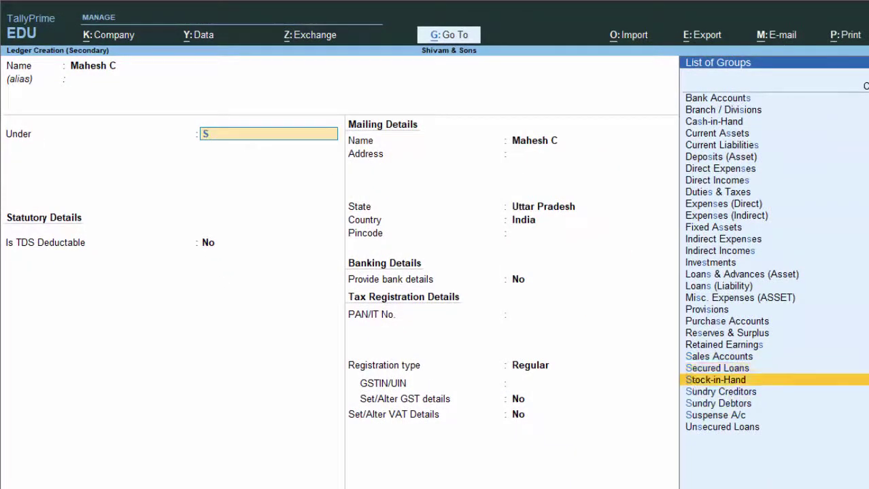
pyautogui.press('Return')
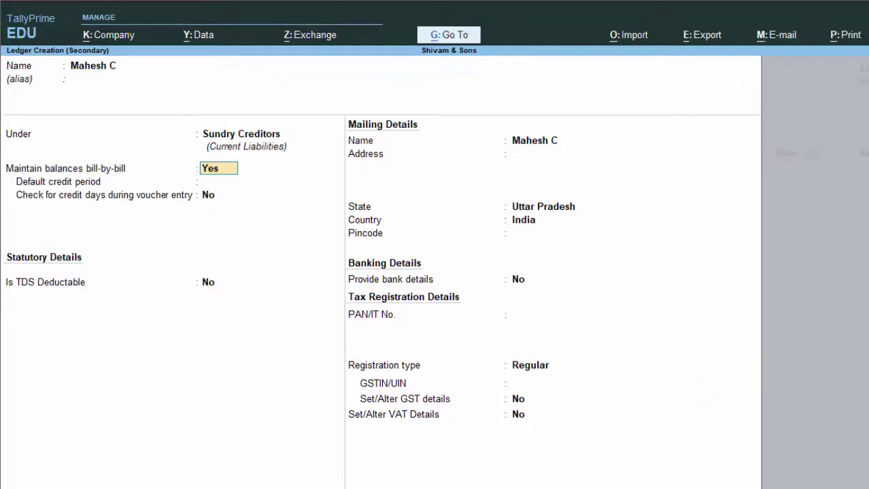
# Keep the supplier ledger's bill-by-bill balances at Yes, credit period blank, and credit-day check and TDS deductable at No.
pyautogui.press('Return')
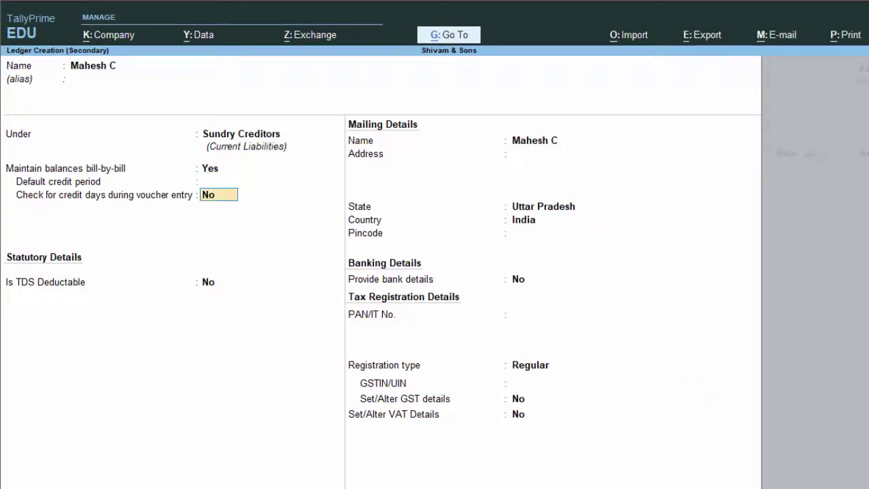
pyautogui.press('Return')
pyautogui.press('Return')
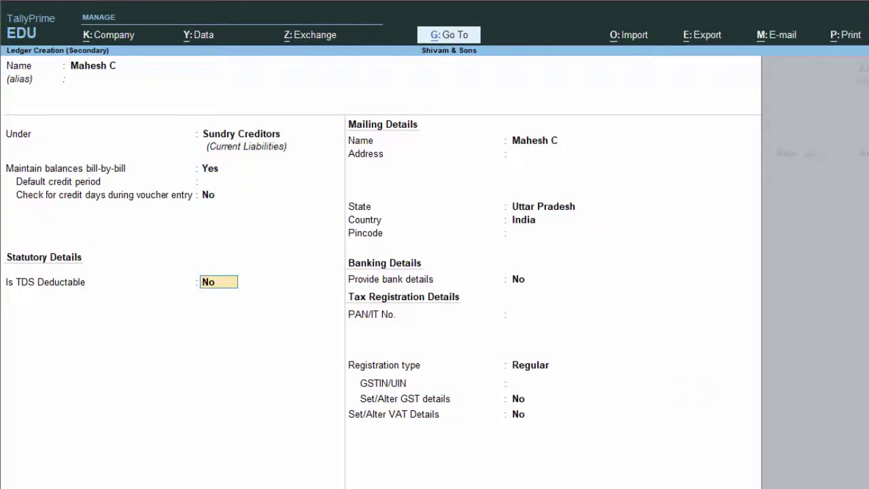
pyautogui.press('Return')
# Keep the supplier ledger's default mailing, banking and Regular tax registration details, leave address and GSTIN/UIN blank, and accept the ledger.
pyautogui.press('Return')
pyautogui.press('Return')
pyautogui.press('Return')
pyautogui.press('Return')
pyautogui.press('Return')
pyautogui.press('Return')
pyautogui.press('Return')
pyautogui.press('Return')
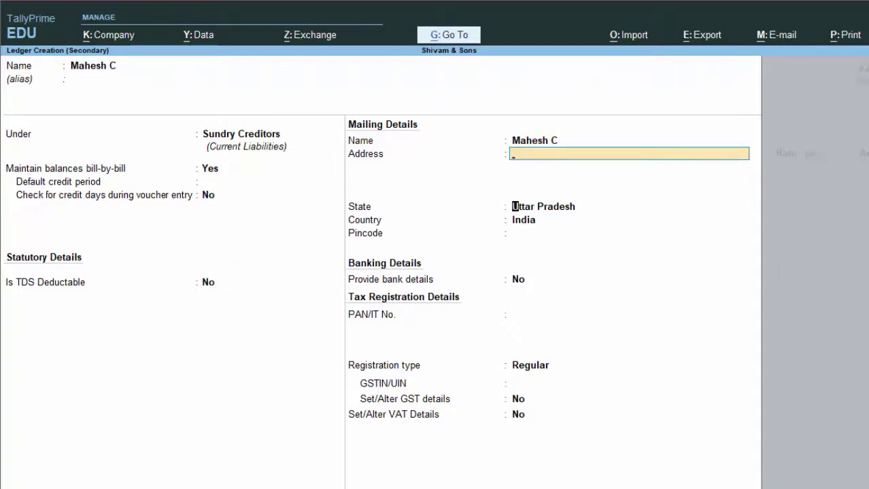
pyautogui.press('Return')
pyautogui.press('Return')
pyautogui.press('Return')
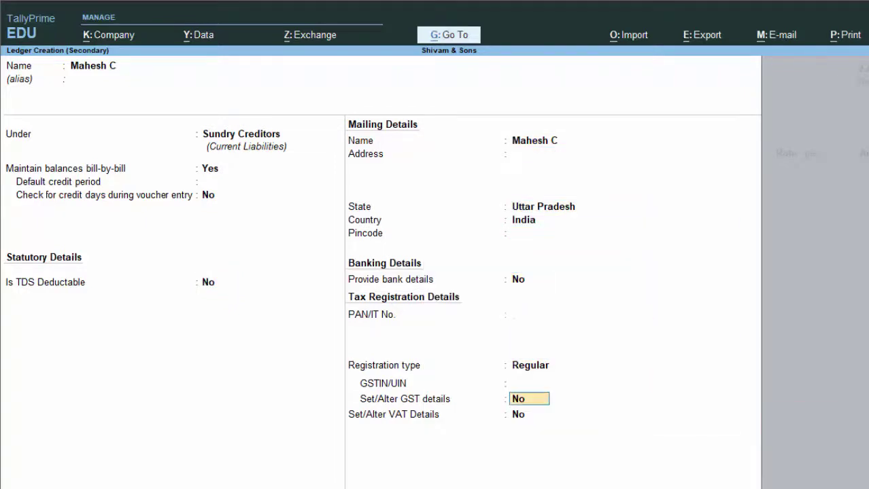
pyautogui.press('Return')
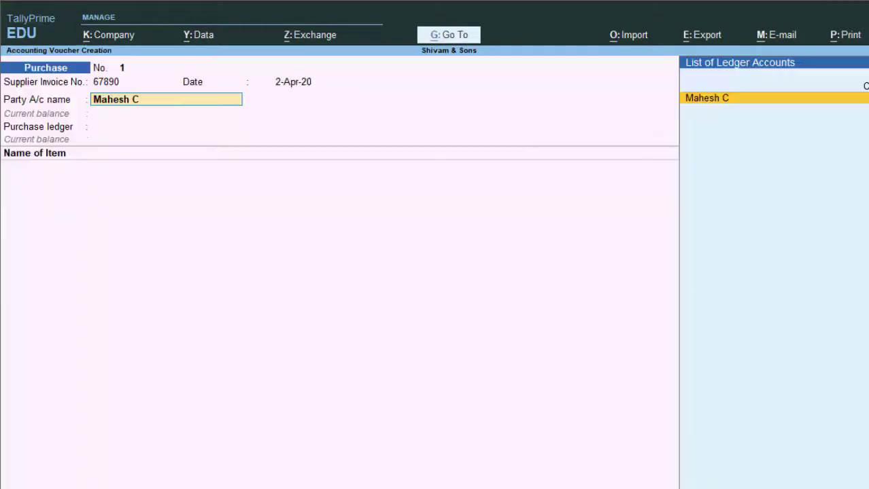
# Set the new supplier ledger as the purchase's party account and leave all receipt details blank.
pyautogui.press('Return')
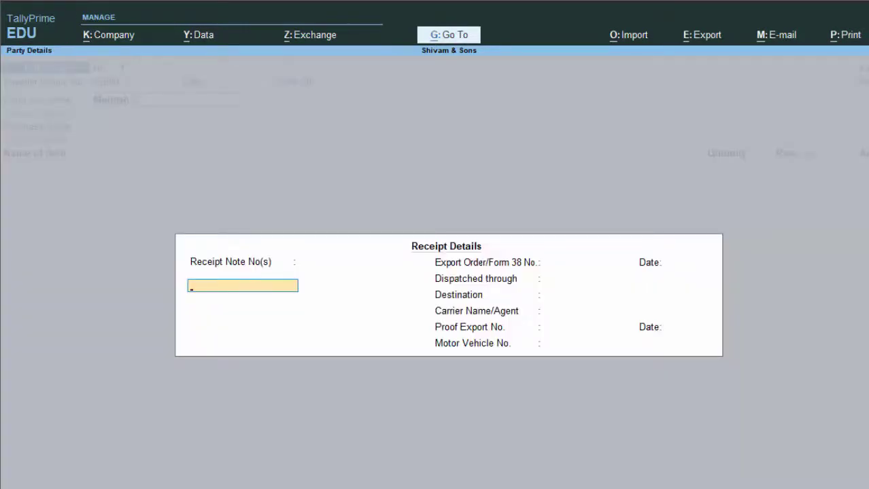
pyautogui.press('Return')
pyautogui.press('Return')
pyautogui.press('Return')
pyautogui.press('Return')
pyautogui.press('Return')
pyautogui.press('Return')
pyautogui.press('Return')
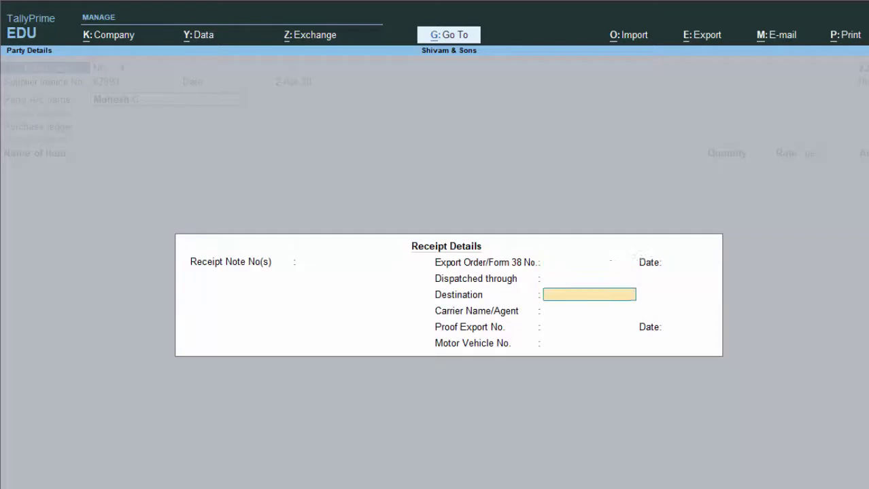
pyautogui.press('Return')
# Keep the supplier's party details with Uttar Pradesh, India and blank GSTIN/UIN, and leave the VAT endorsement date and depot blank.
pyautogui.press('Return')
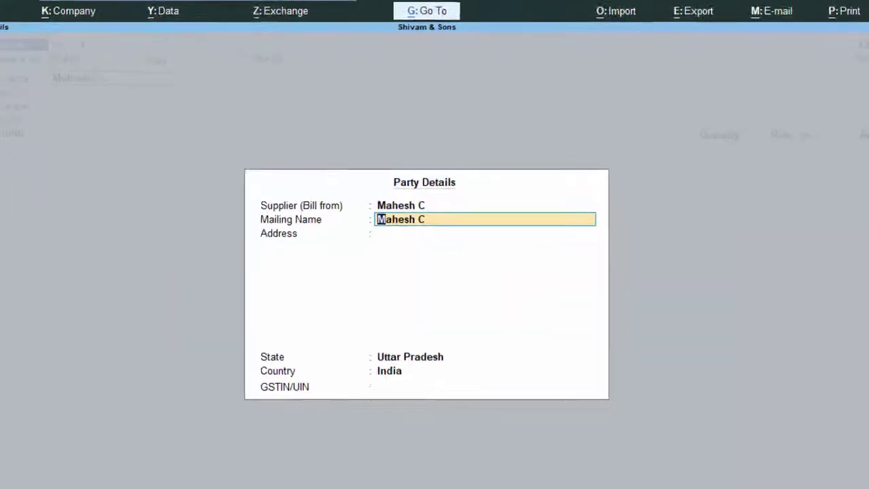
pyautogui.press('Return')
pyautogui.press('Return')
pyautogui.press('Return')
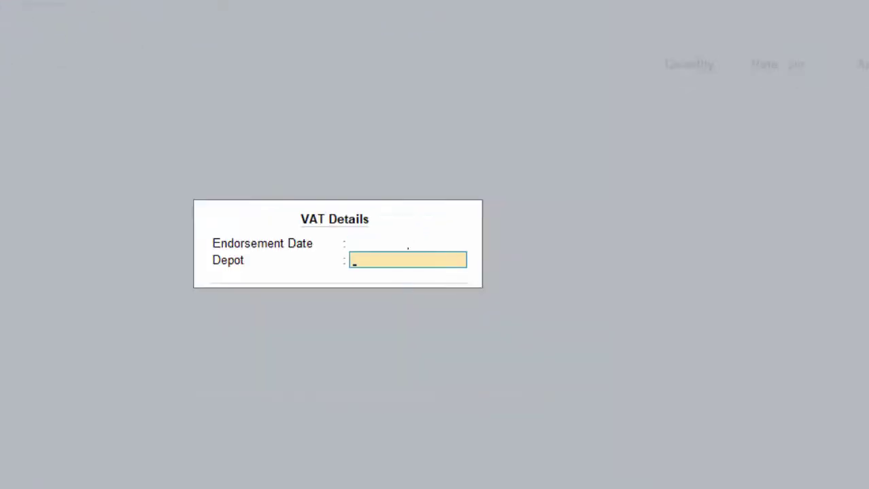
pyautogui.press('Return')
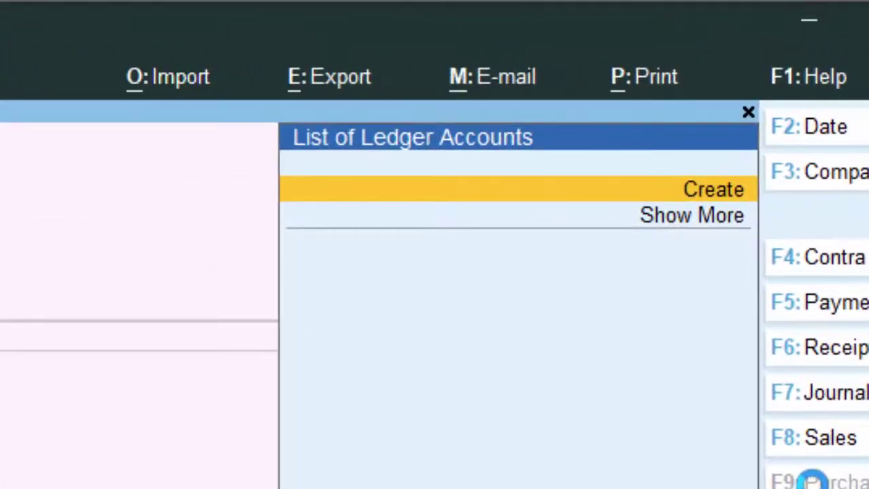
# Create a new ledger named Purchase A/c without an alias, grouped under Purchase Accounts, for the purchase voucher.
pyautogui.press('Return')
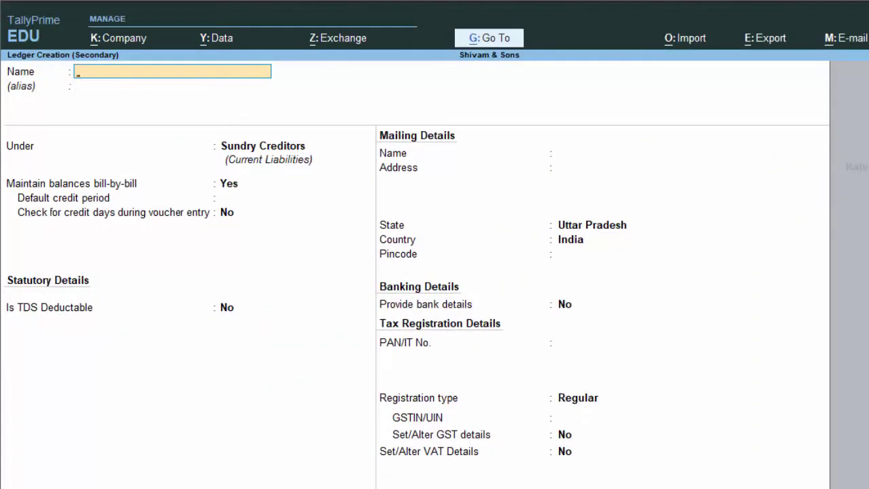
pyautogui.write('Purc')
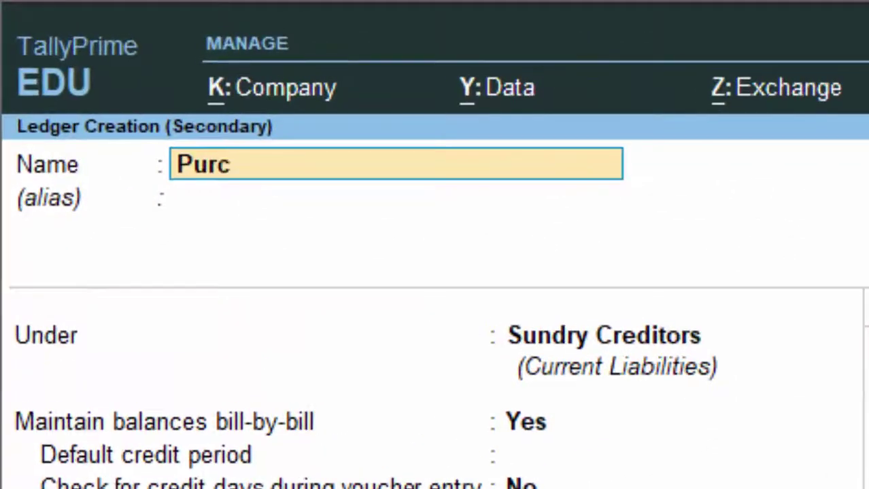
pyautogui.write('hase a/c')
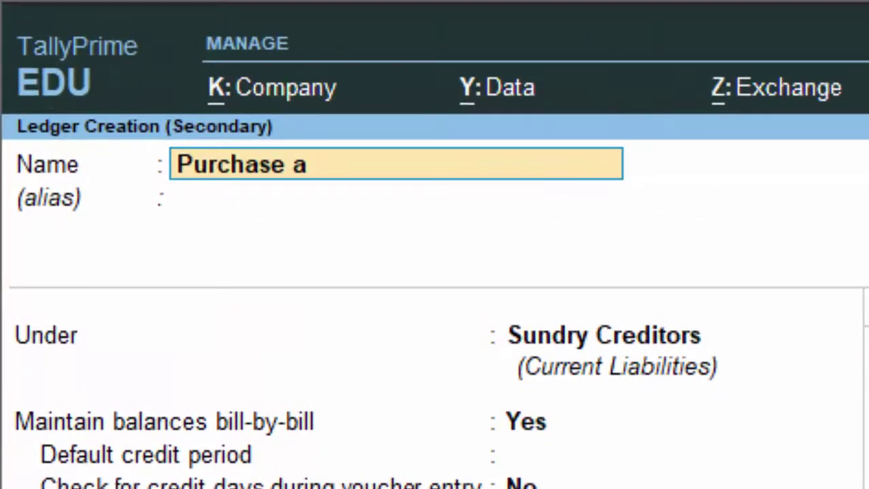
pyautogui.press('Return')
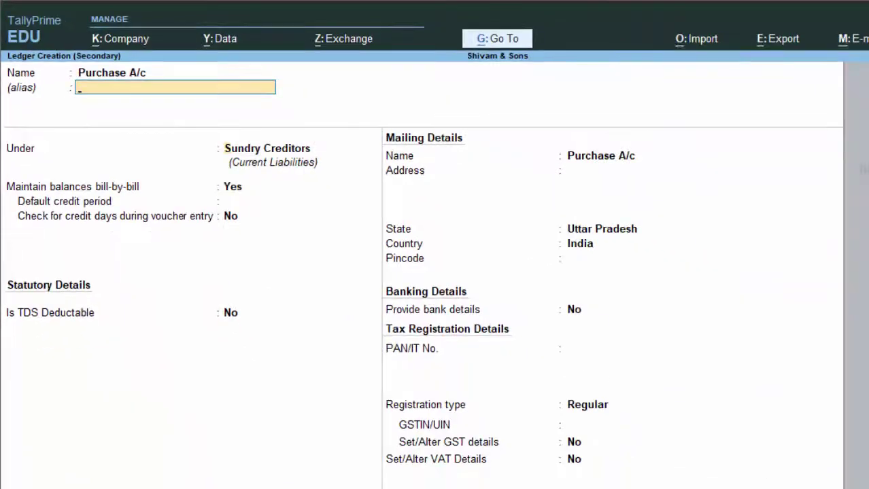
pyautogui.press('Return')
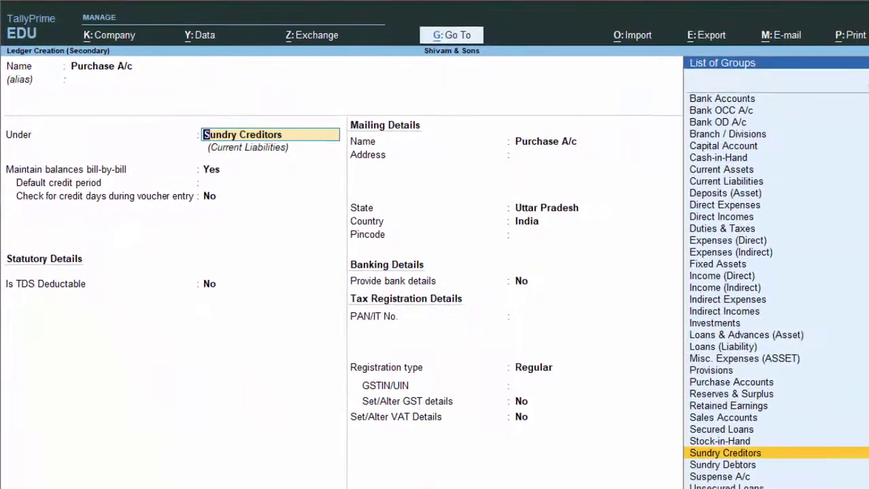
pyautogui.write('p')
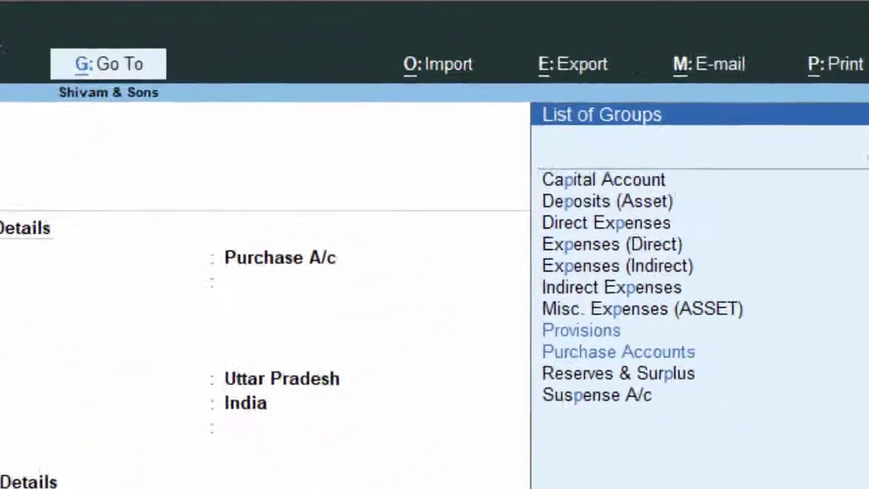
pyautogui.press('Down')
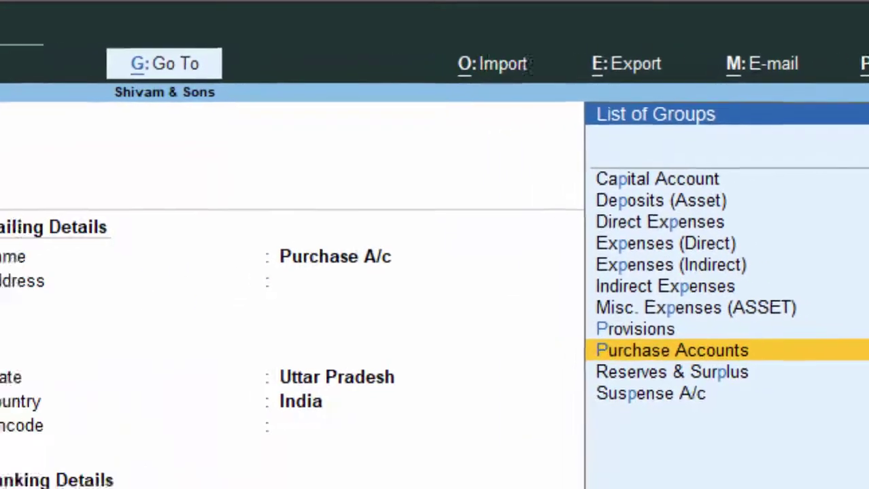
pyautogui.press('Return')
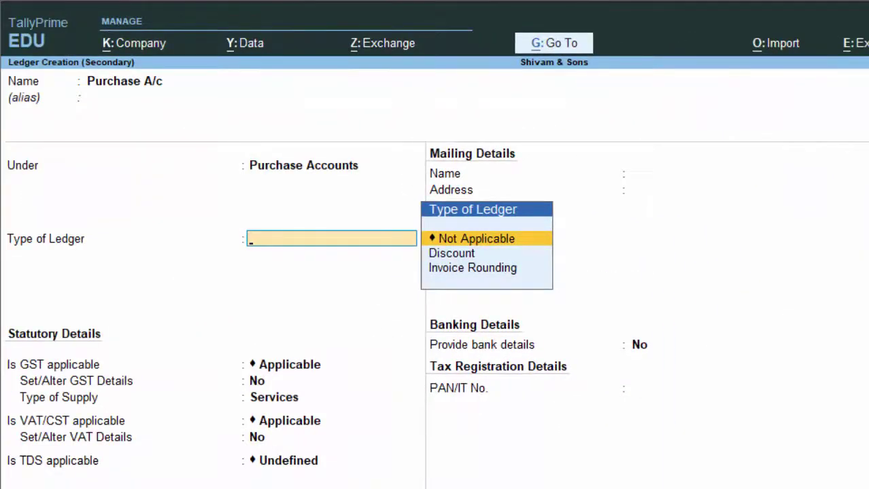
# Keep Purchase A/c's ledger type at Not Applicable with default GST, VAT and TDS settings and bank details at No, and accept the ledger.
pyautogui.press('Return')
pyautogui.press('Return')
pyautogui.press('Return')
pyautogui.press('Return')
pyautogui.press('Return')
pyautogui.press('Return')
pyautogui.press('Return')
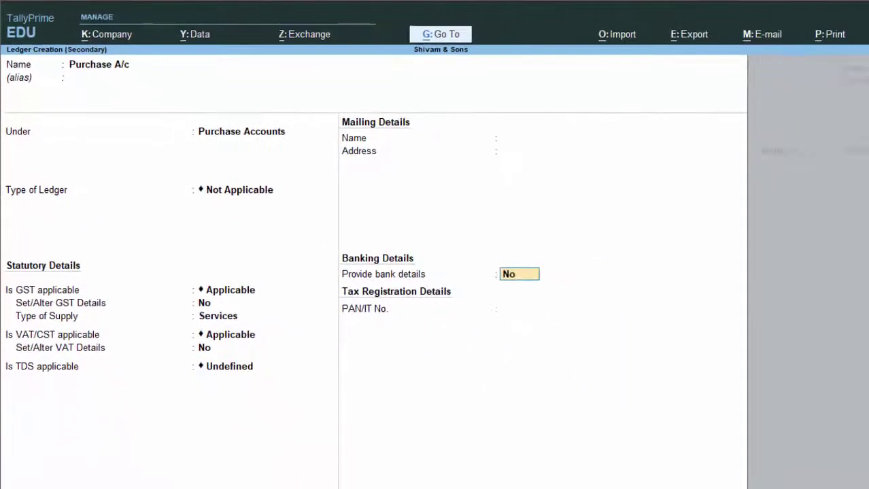
pyautogui.press('Return')
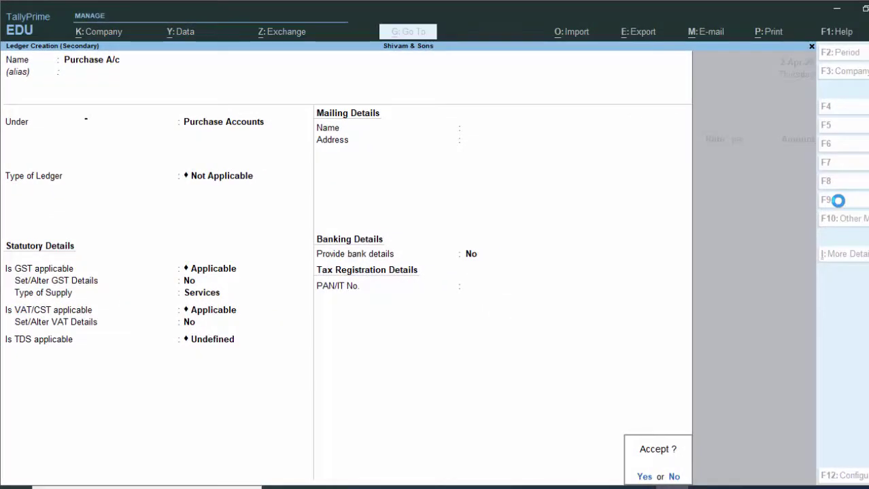
pyautogui.press('Return')
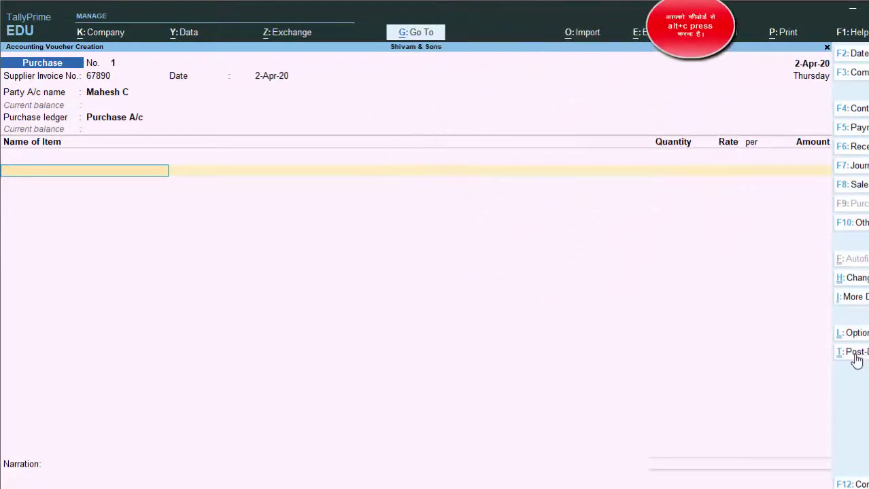
# Start a new stock item named Keyboard from the purchase voucher's item line, without an alias and under Primary.
pyautogui.press('alt')
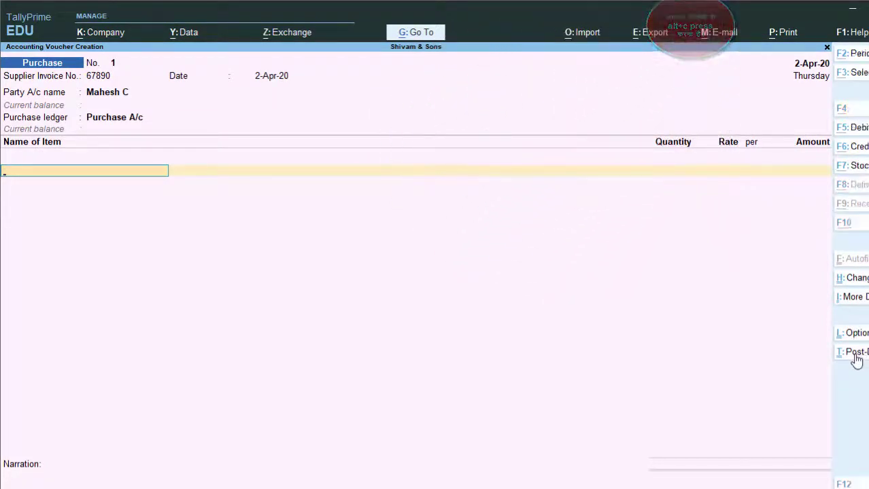
pyautogui.hotkey('alt', 'c')
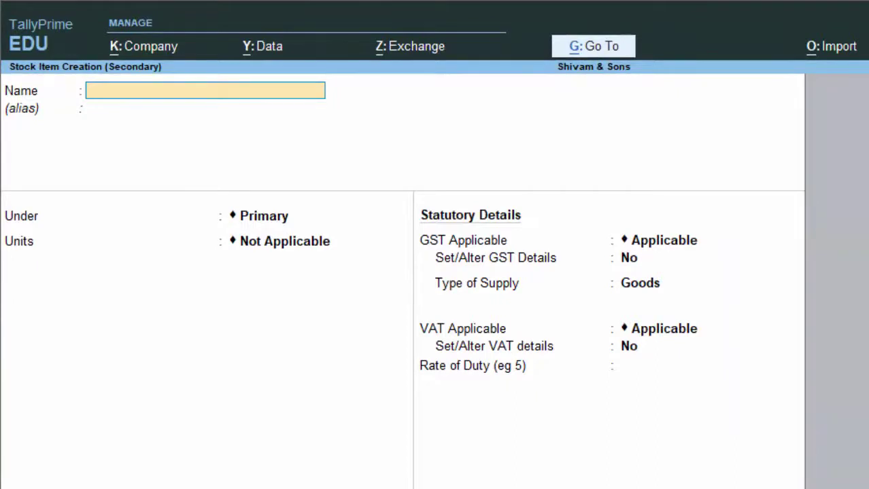
pyautogui.write('Keyboa')
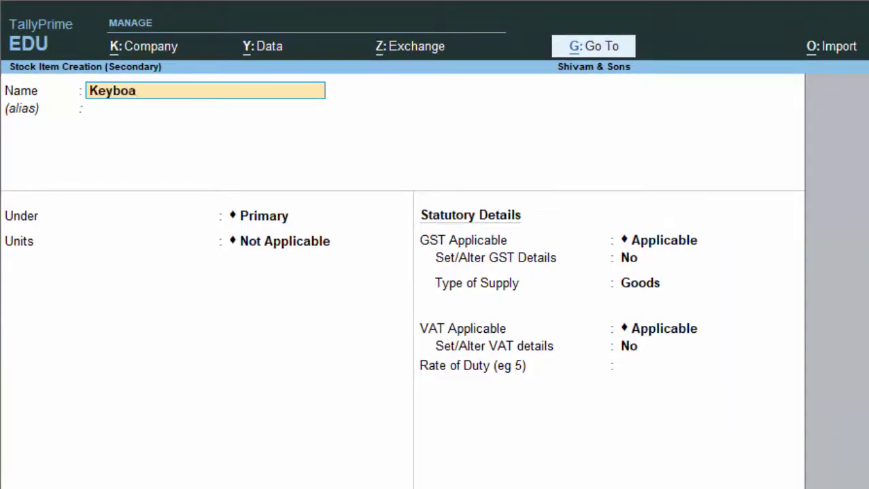
pyautogui.write('rd\\')
pyautogui.press('BackSpace')
pyautogui.press('Return')
pyautogui.press('Return')
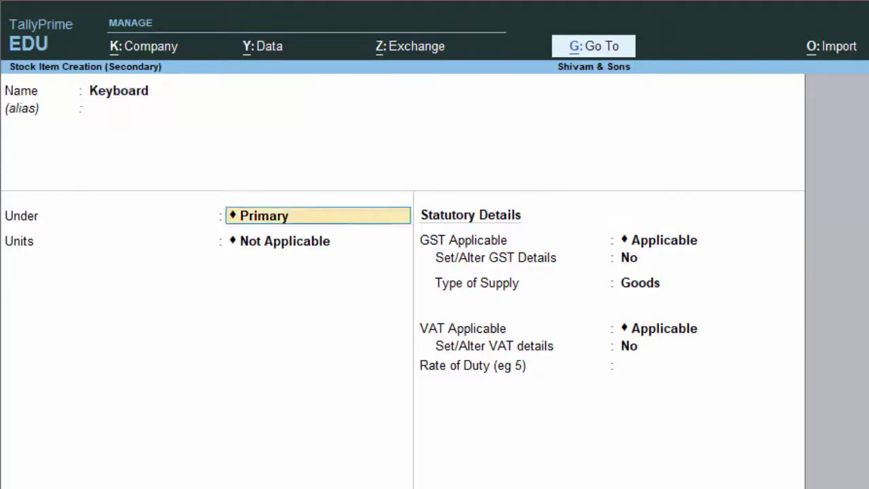
pyautogui.press('Return')
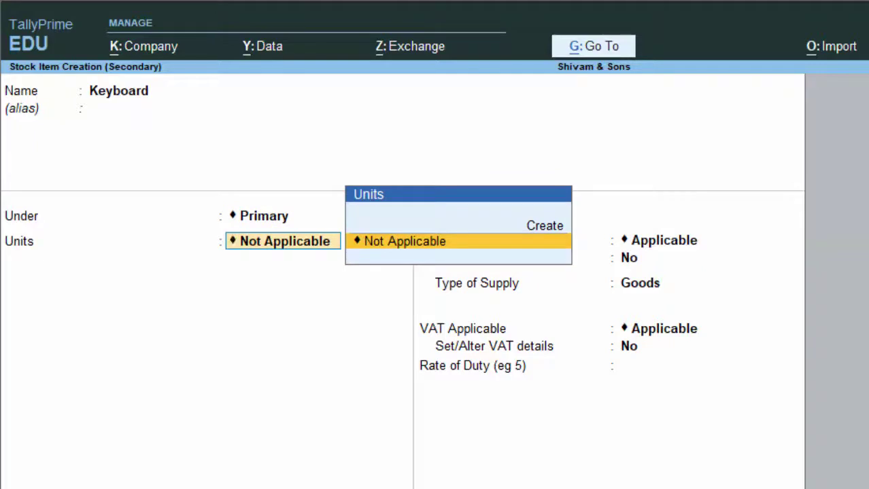
# Create a simple unit with symbol pcs, formal name Pieces, UQC PCS-PIECES and 0 decimal places for the Keyboard item.
pyautogui.hotkey('alt', 'c')
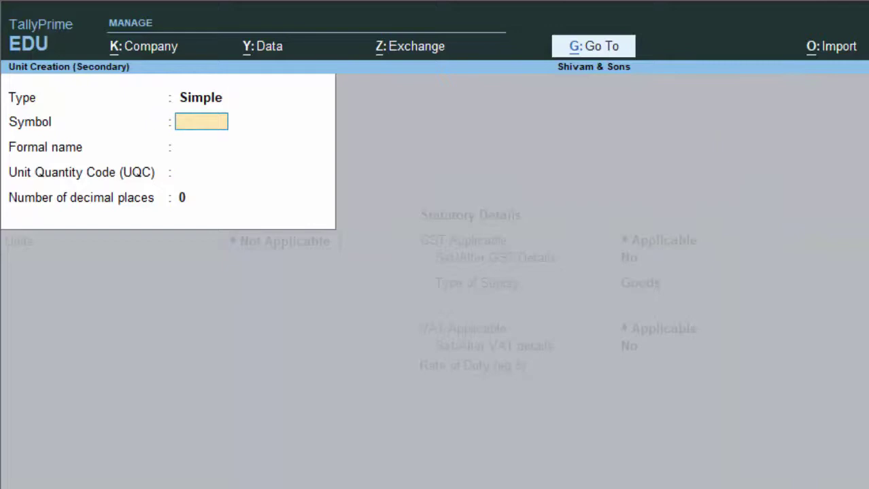
pyautogui.write('pcs')
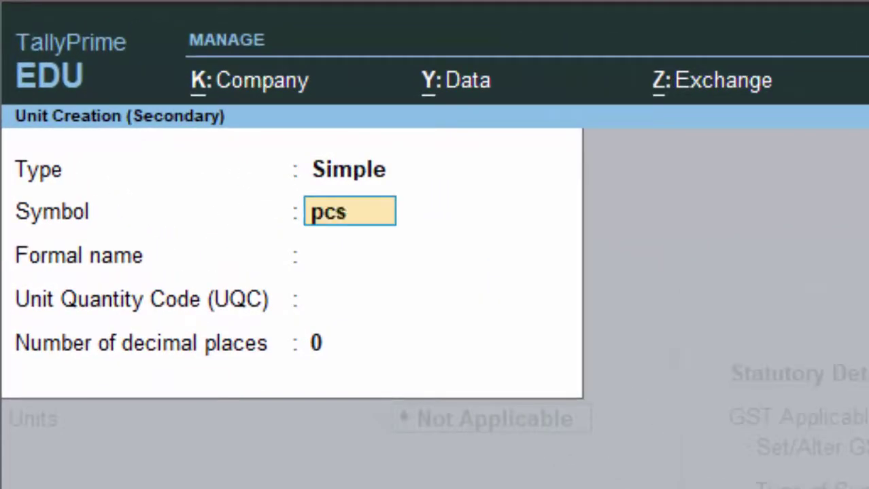
pyautogui.press('Return')
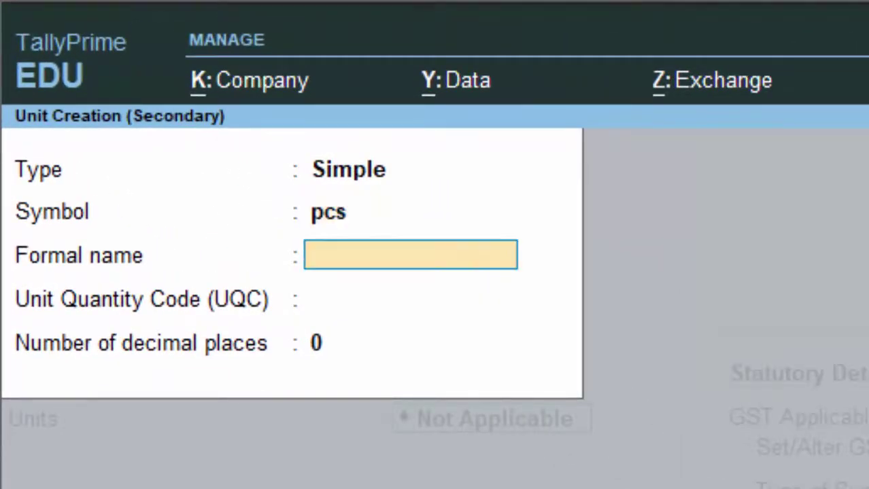
pyautogui.write('Pieces')
pyautogui.press('Return')
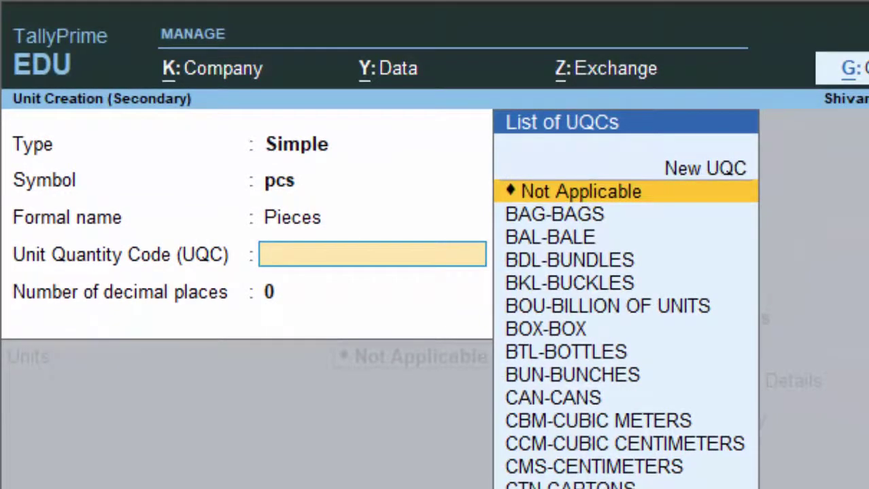
pyautogui.write('p')
pyautogui.press('Down')
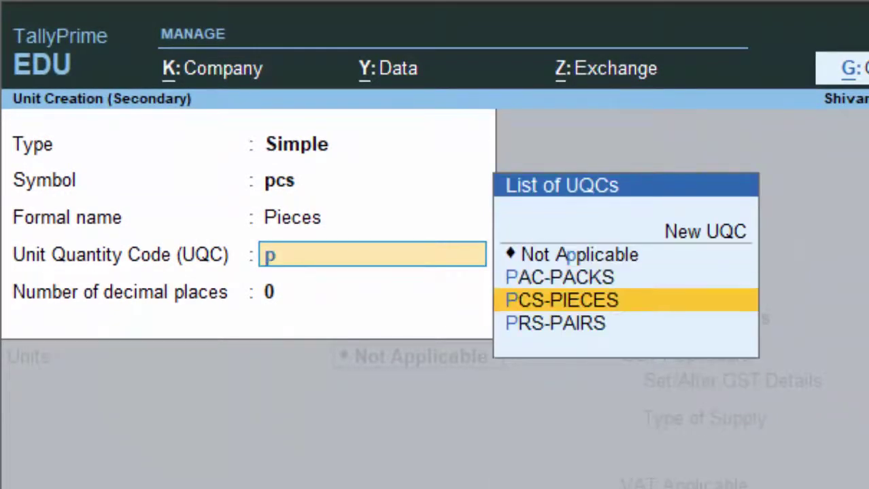
pyautogui.press('Return')
pyautogui.press('Return')
pyautogui.press('Return')
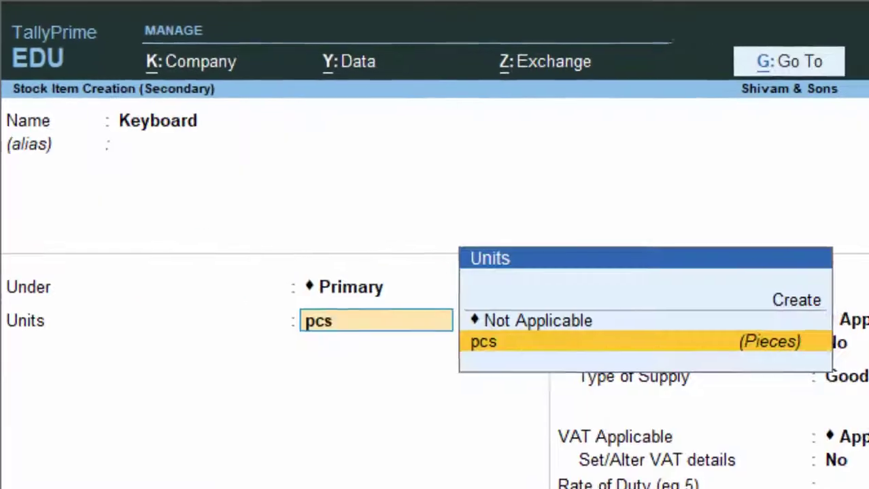
# Assign pcs as the Keyboard item's unit and keep GST Applicable, Set/Alter GST Details at No and type of supply Goods.
pyautogui.press('Return')
pyautogui.press('Return')
pyautogui.press('Return')
pyautogui.press('Return')
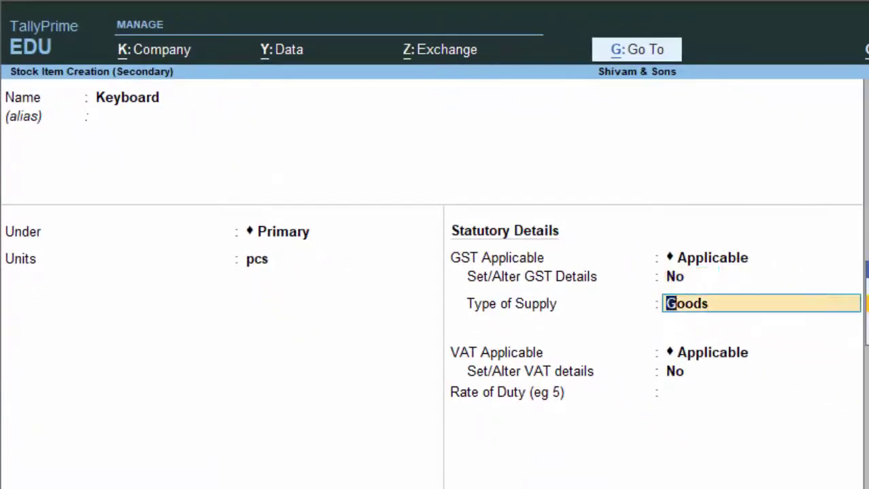
pyautogui.press('Return')
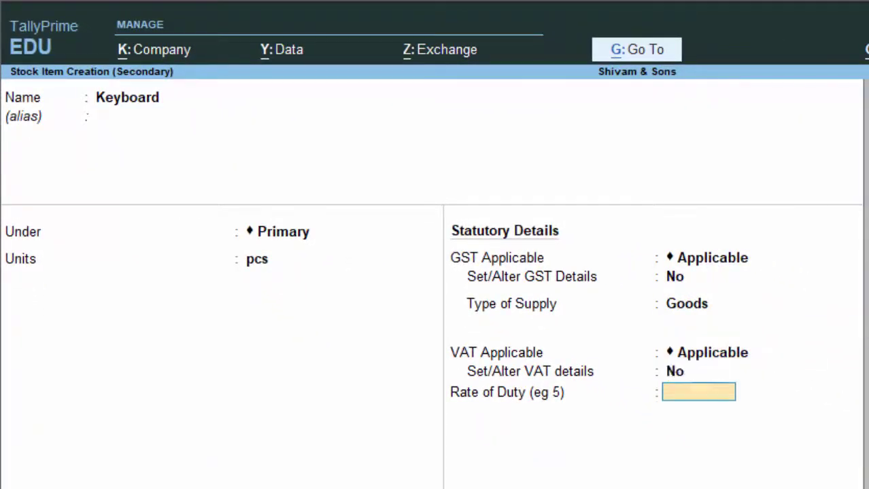
pyautogui.press('Return')
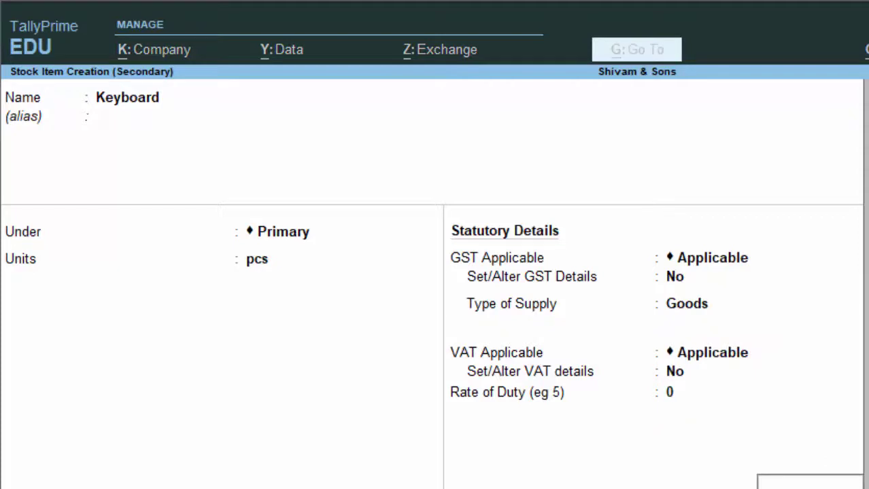
# Set the Keyboard item's VAT Applicable option to Not Applicable and accept the stock item.
pyautogui.press('Escape')
pyautogui.press('BackSpace')
pyautogui.press('BackSpace')
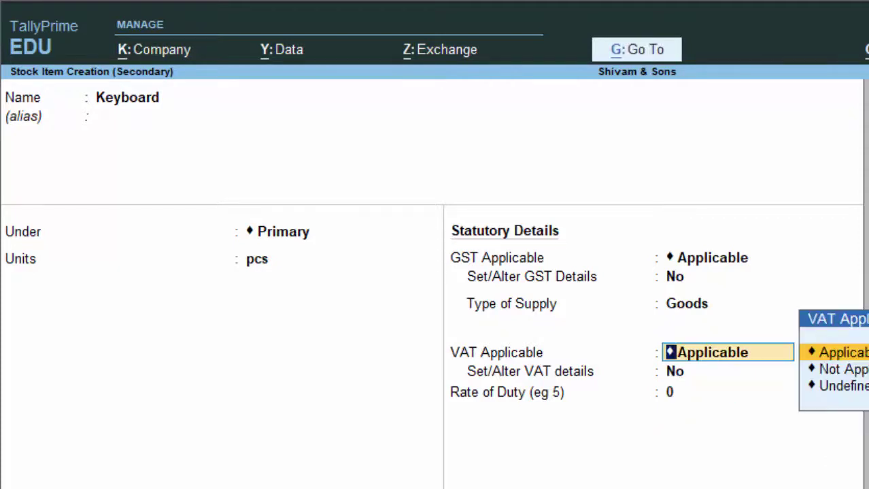
pyautogui.write('N')
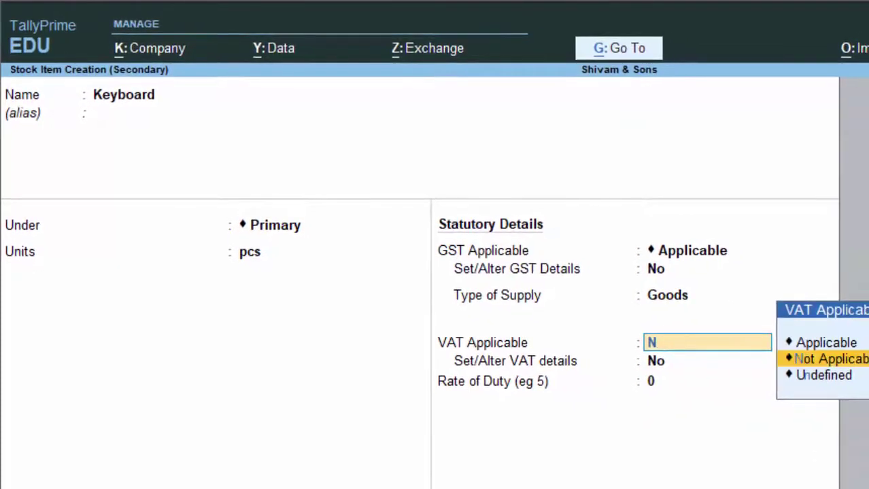
pyautogui.press('Return')
pyautogui.press('Return')
pyautogui.press('Return')
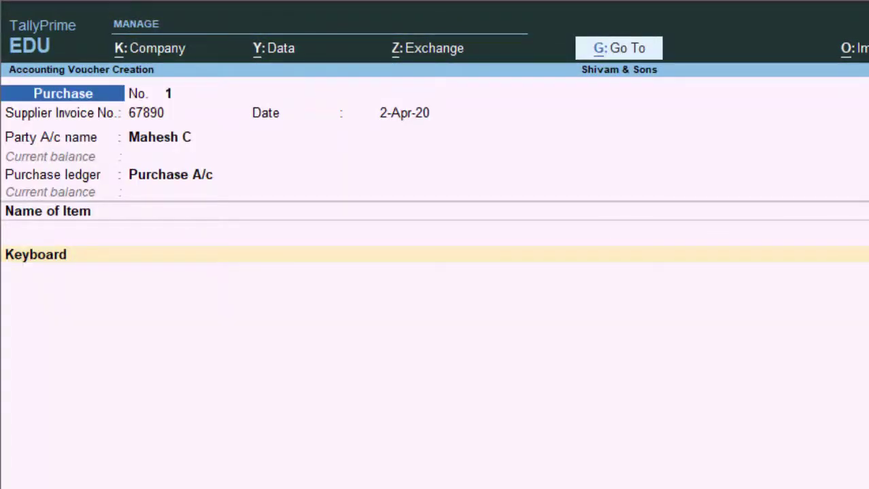
# Enter a quantity of 700 pcs at a rate of 70 per piece for the Keyboard line.
pyautogui.write('700')
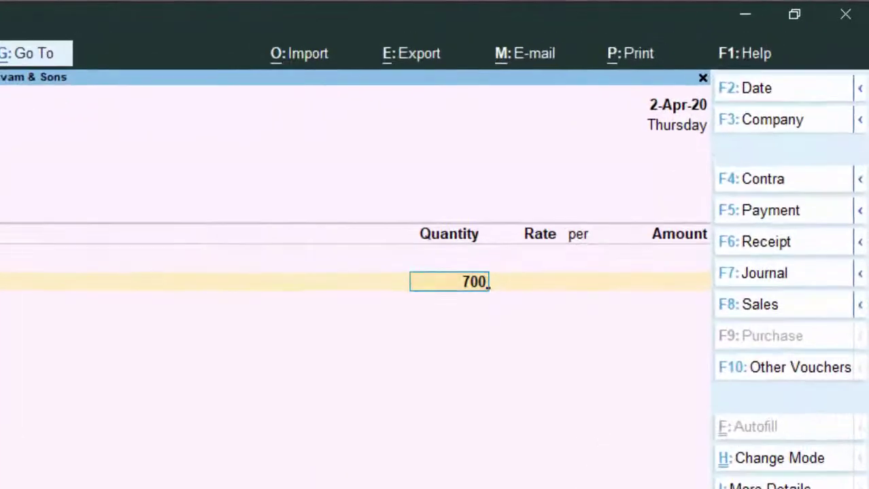
pyautogui.press('Return')
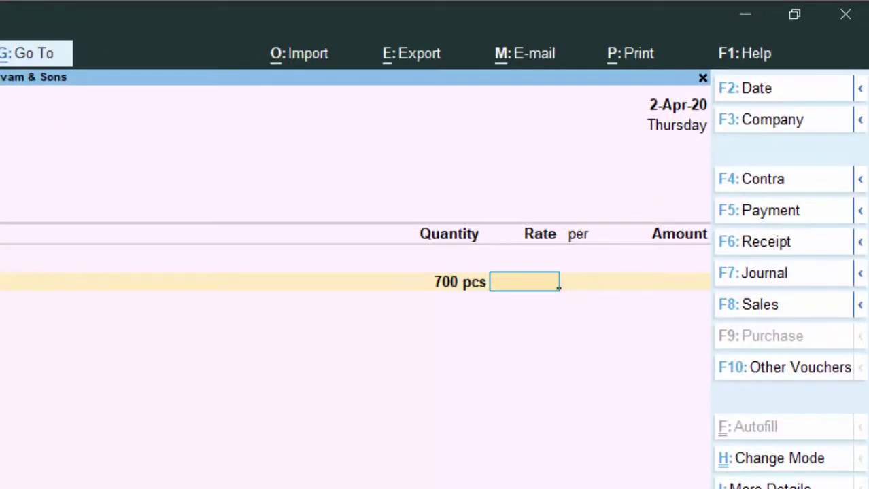
pyautogui.write('70')
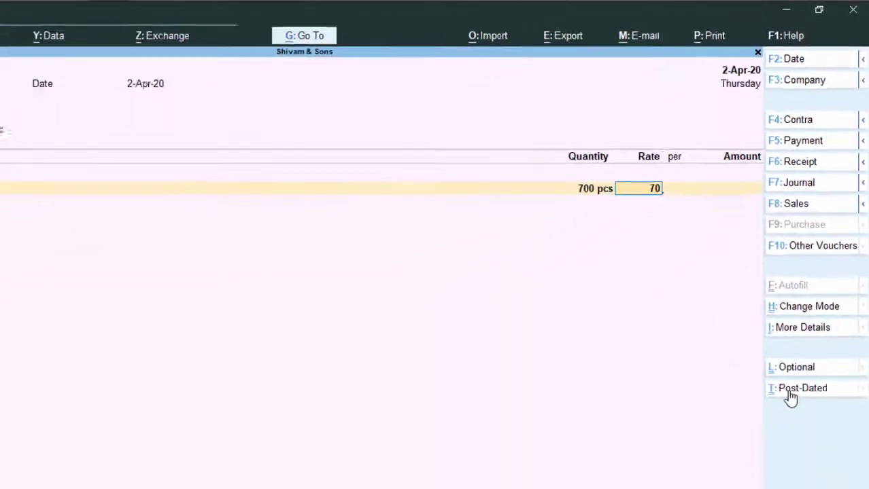
pyautogui.press('Return')
pyautogui.press('Return')
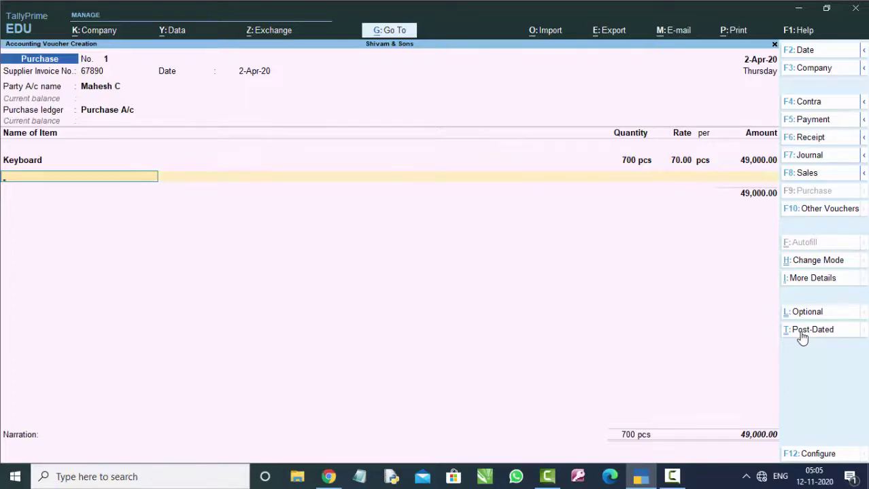
# Start creating a new stock item named Monitor for the purchase voucher's second line.
pyautogui.hotkey('alt', 'c')
pyautogui.write('Mon')
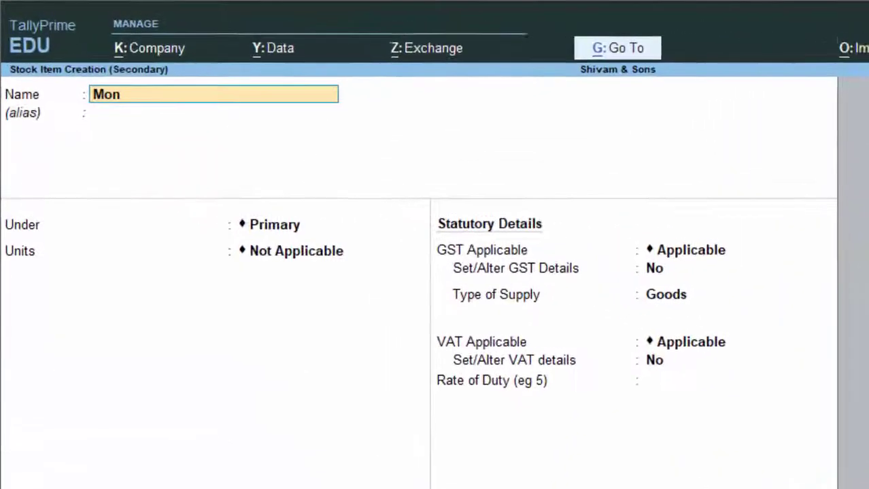
pyautogui.write('iy')
pyautogui.press('BackSpace')
pyautogui.write('t')
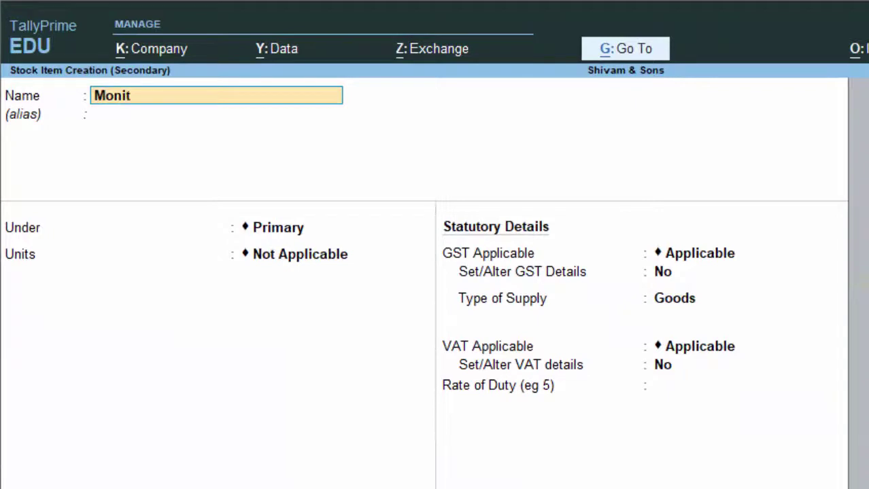
pyautogui.write('or')
pyautogui.press('Return')
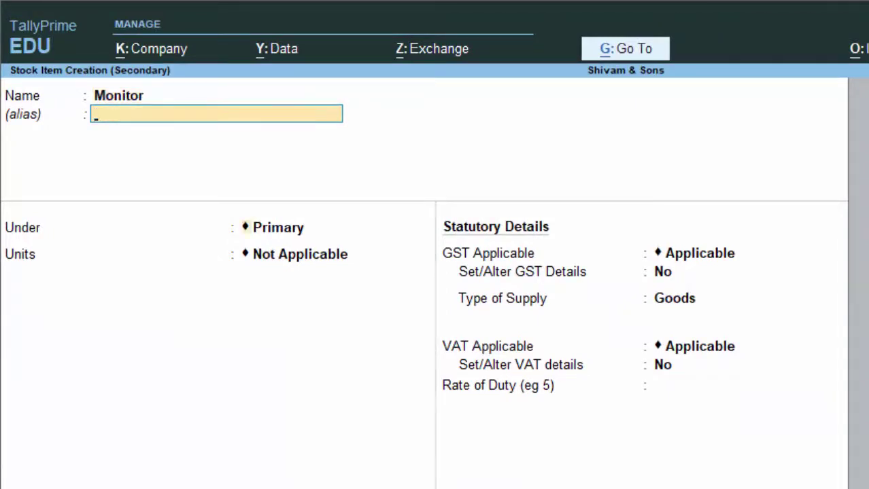
# Keep Monitor under Primary, assign pcs as its unit, and keep GST Applicable, Set/Alter GST Details at No and type of supply Goods.
pyautogui.press('Return')
pyautogui.press('Return')
pyautogui.press('Down')
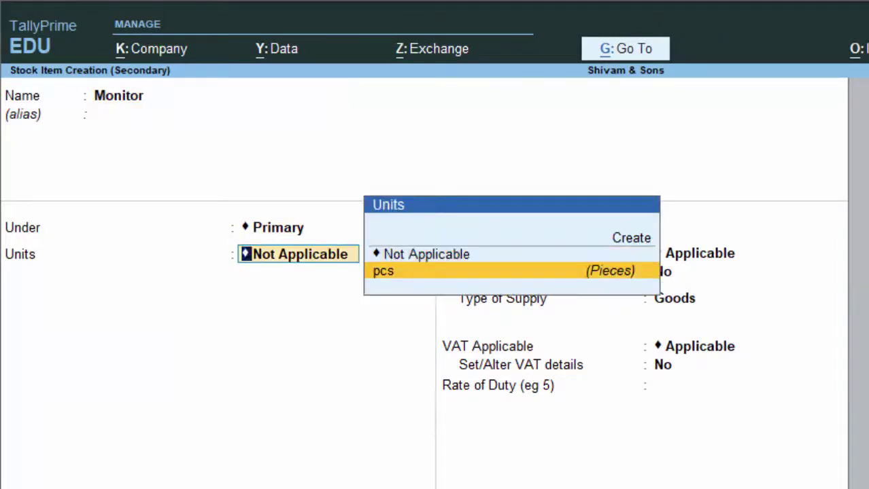
pyautogui.press('Return')
pyautogui.press('Return')
pyautogui.press('Return')
pyautogui.press('Return')
pyautogui.press('Return')
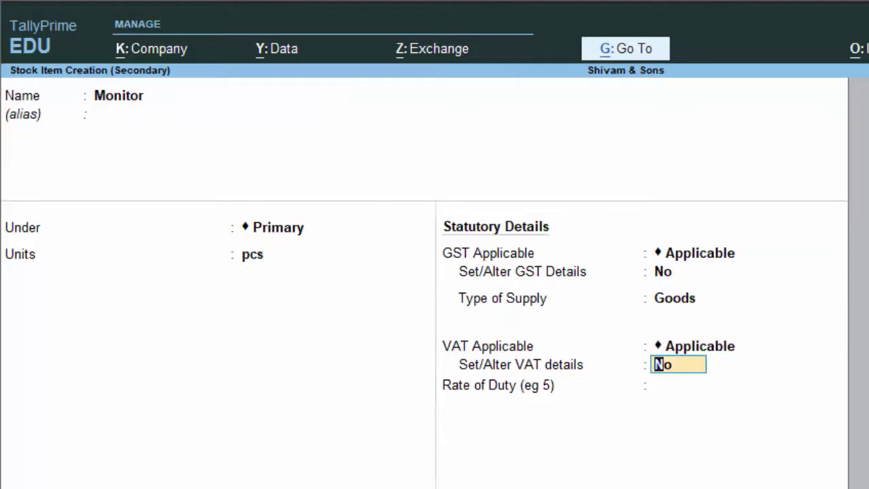
# Set the Monitor item's VAT Applicable option to Not Applicable and accept the stock item.
pyautogui.press('BackSpace')
pyautogui.write('N')
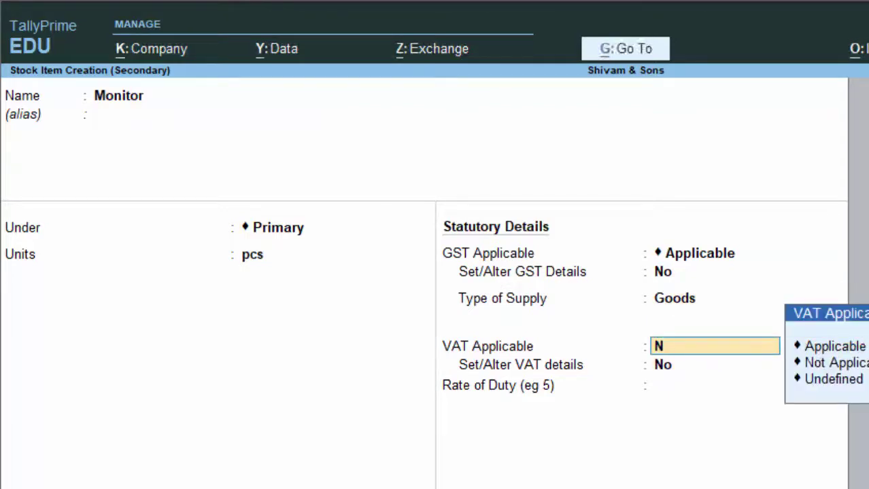
pyautogui.press('Up')
pyautogui.press('Up')
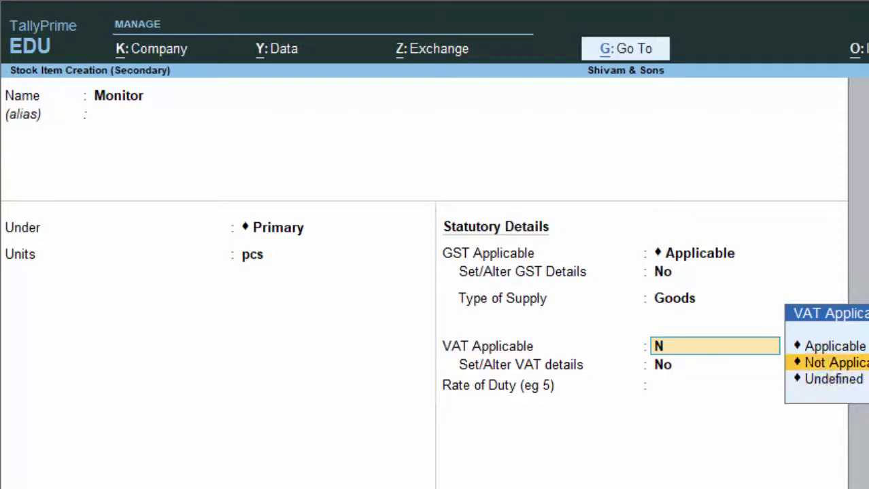
pyautogui.press('Return')
pyautogui.press('Return')
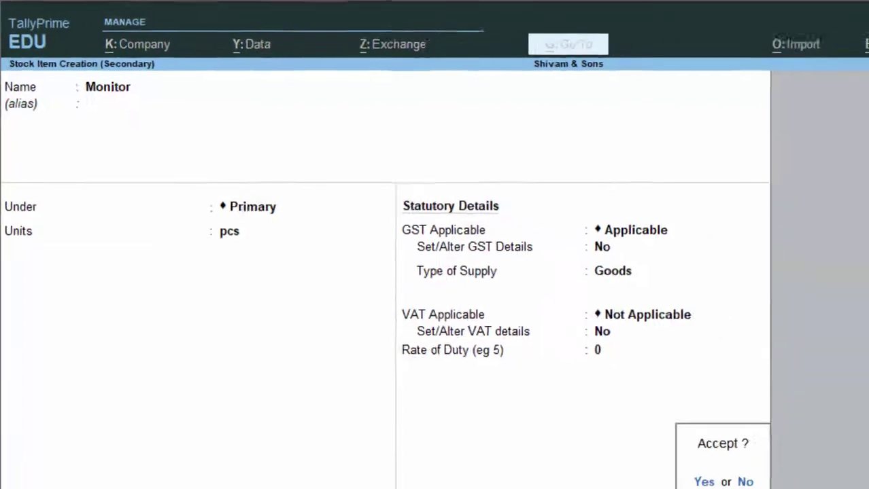
pyautogui.press('Return')
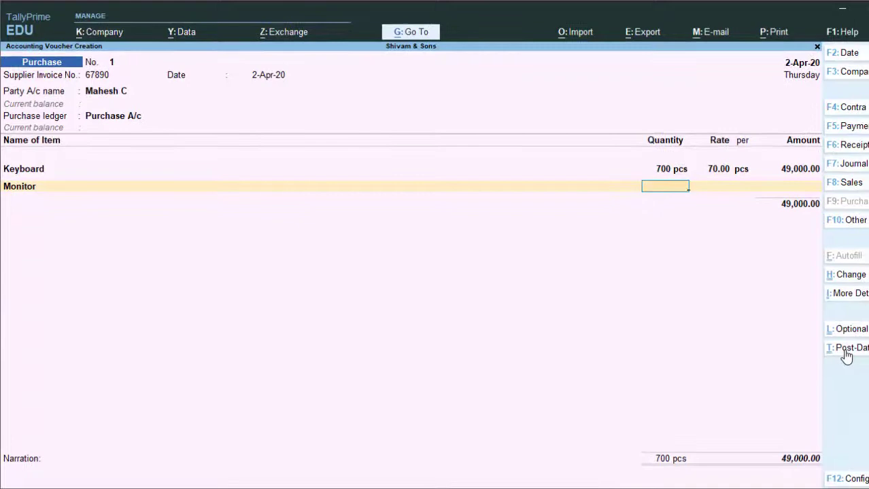
# Enter a quantity of 60 pcs at a rate of 6,000 per piece for the Monitor line.
pyautogui.write('60')
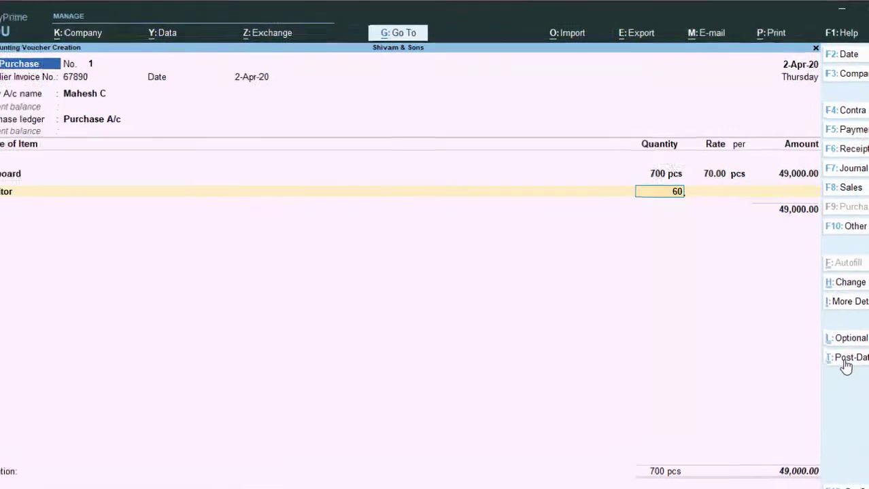
pyautogui.press('Return')
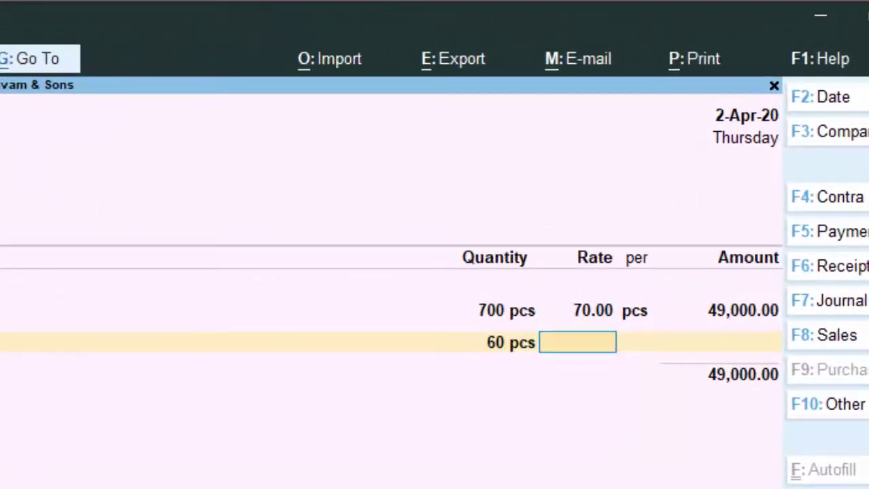
pyautogui.write('6,00')
pyautogui.write('000')
pyautogui.press('Return')
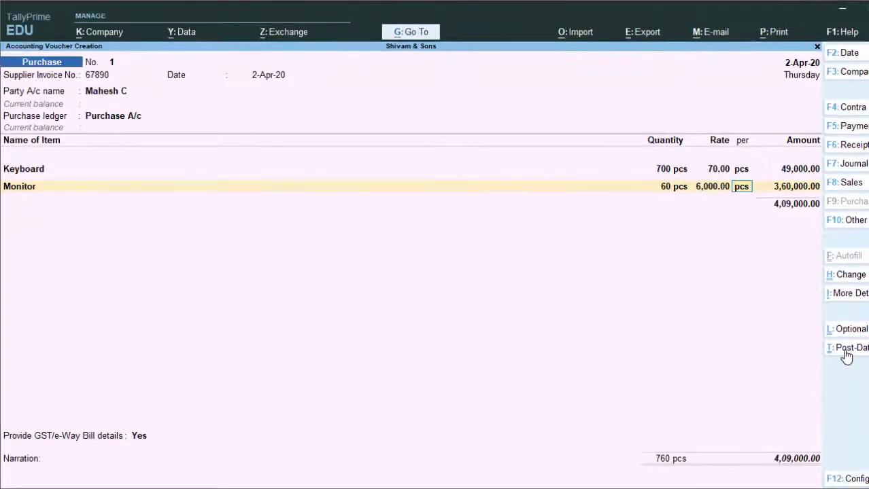
pyautogui.press('Return')
pyautogui.press('Return')
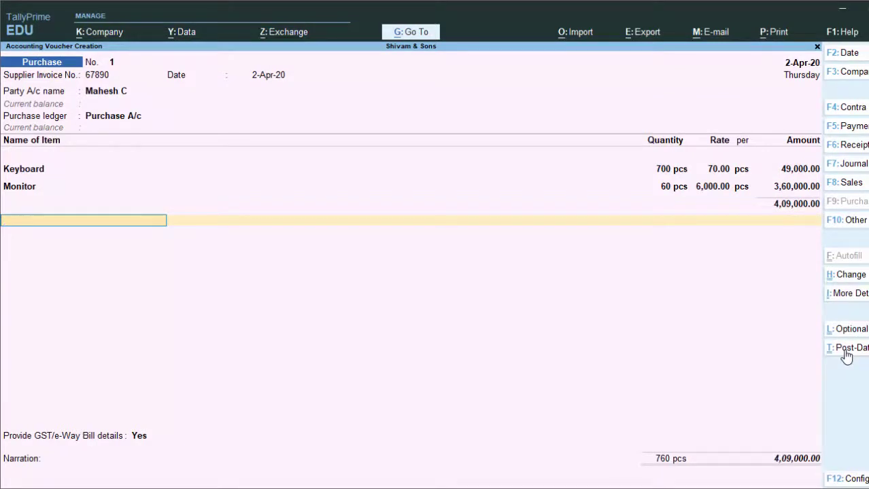
# End the item list, set Provide GST/e-Way Bill details to No, leave the narration blank and accept the purchase voucher.
pyautogui.press('Return')
pyautogui.press('Up')
pyautogui.press('Return')
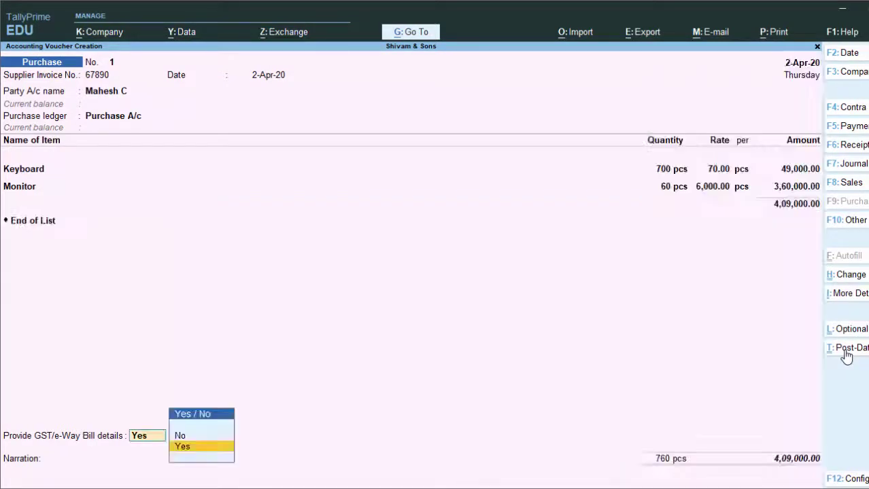
pyautogui.press('Up')
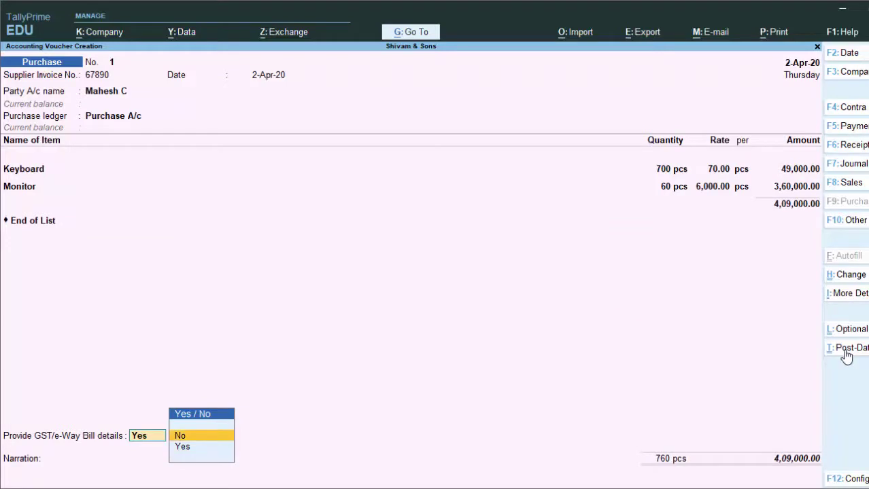
pyautogui.press('Return')
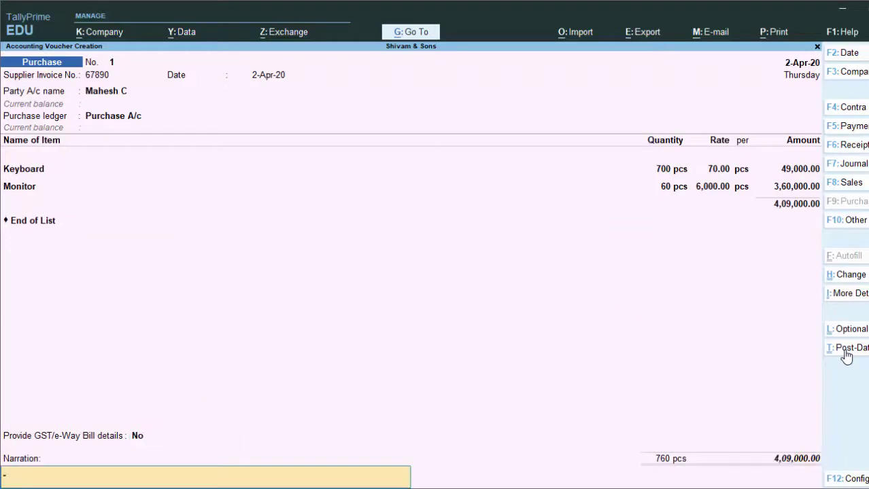
pyautogui.press('Return')
pyautogui.press('Return')
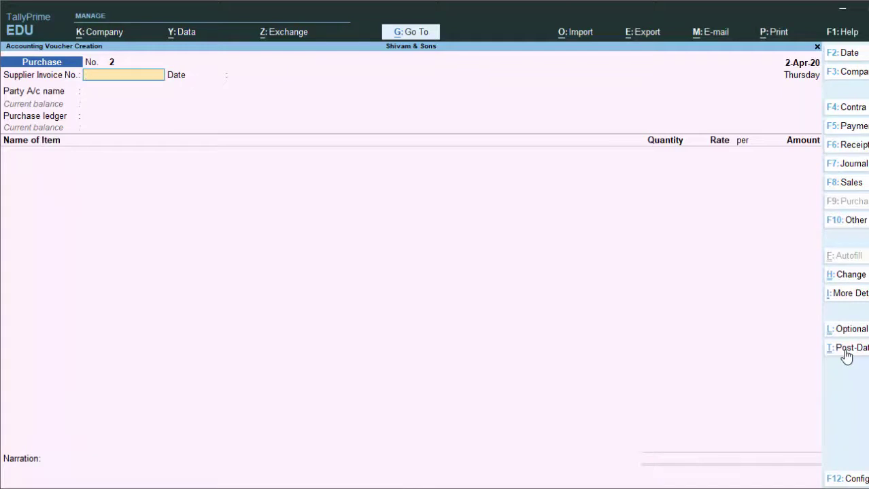
# Start a payment voucher with supplier invoice/reference number 67890 dated 2-Apr-20.
pyautogui.press('Escape')
pyautogui.press('Return')
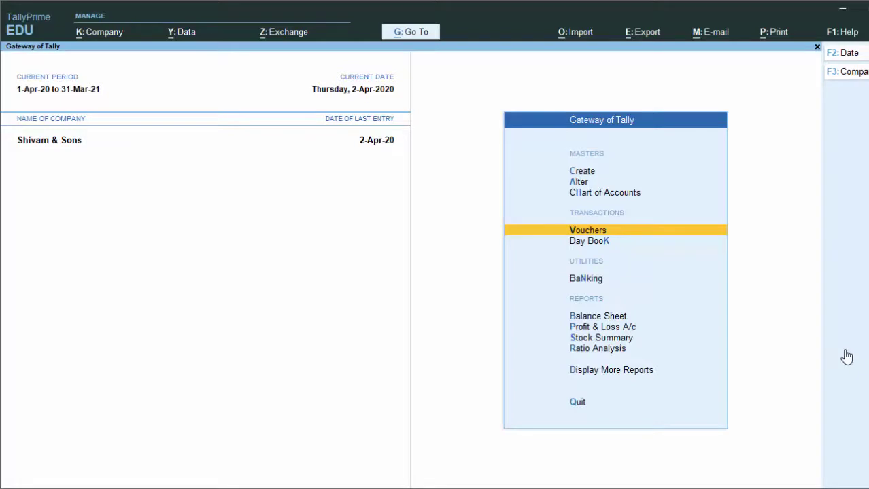
pyautogui.press('Return')
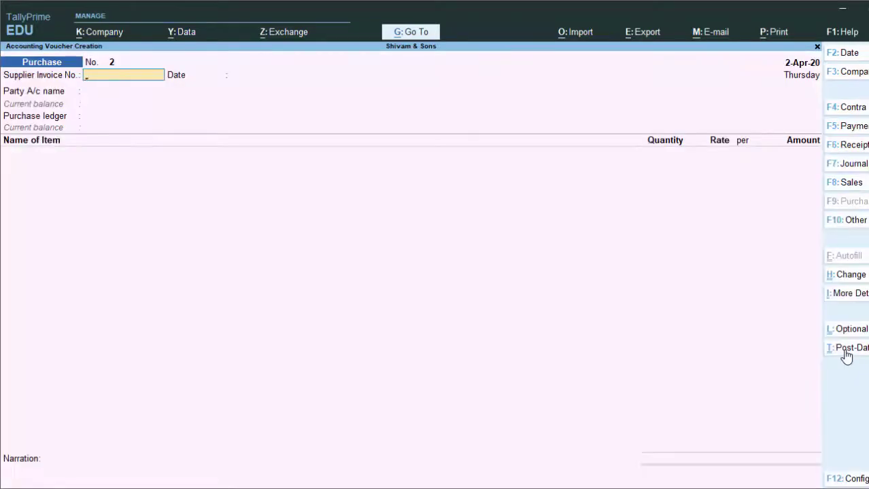
pyautogui.click(860, 128)
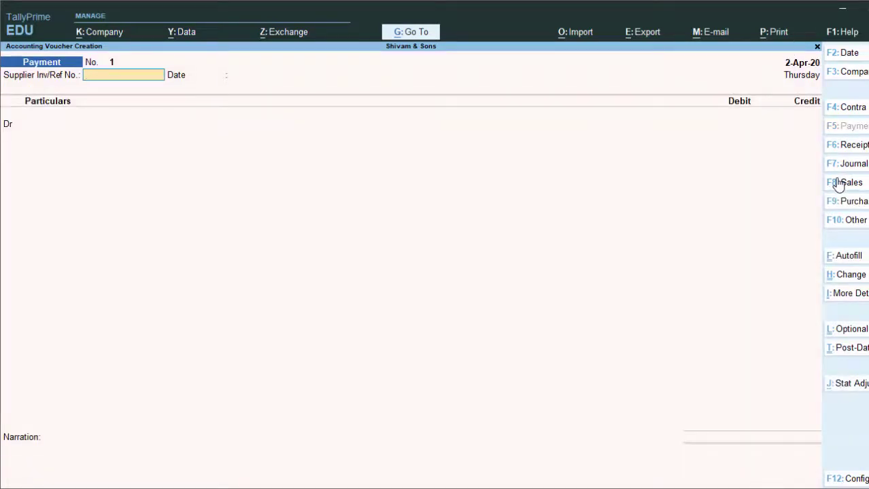
pyautogui.write('67890')
pyautogui.press('Return')
pyautogui.press('Return')
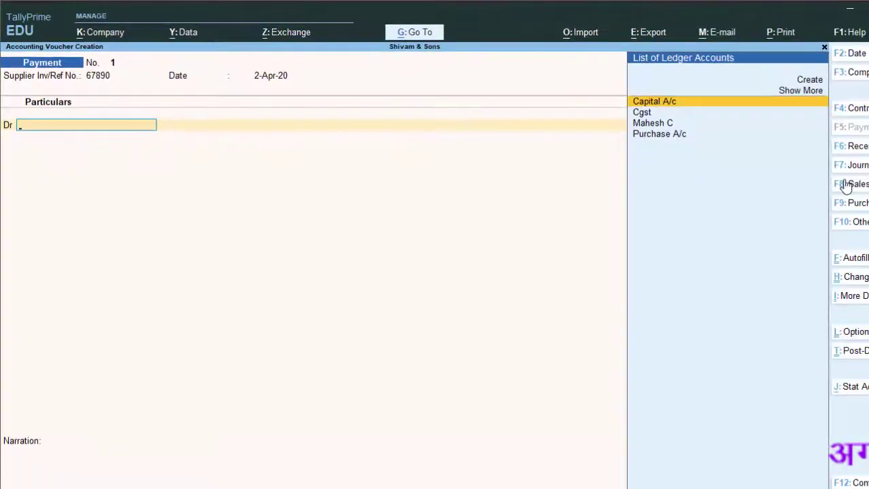
# Debit the supplier's ledger with 409000 in the payment voucher.
pyautogui.press('Down')
pyautogui.press('Down')
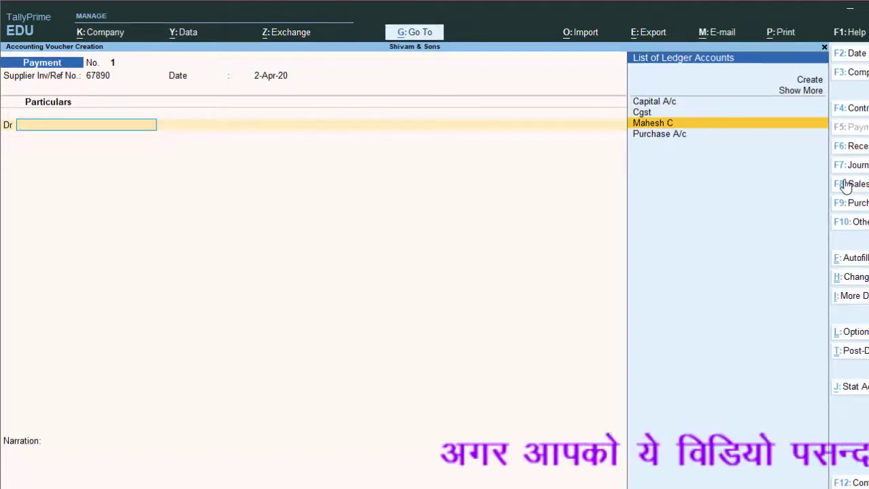
pyautogui.press('Return')
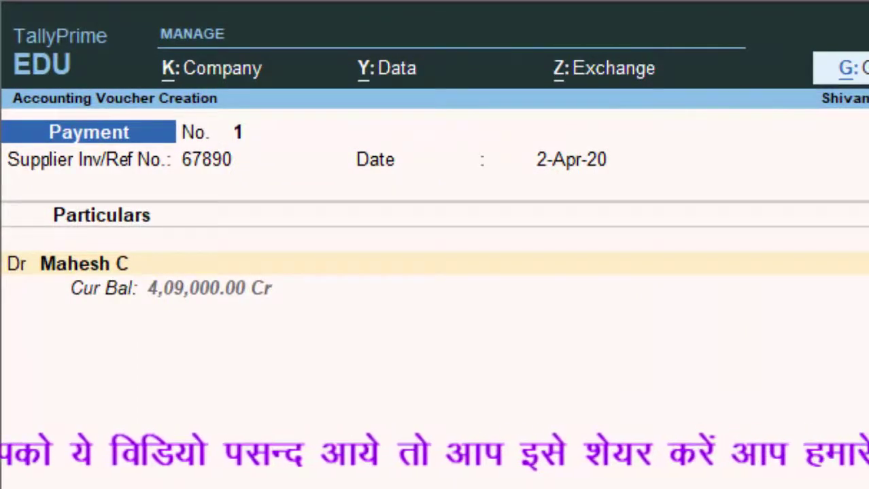
pyautogui.write('4090')
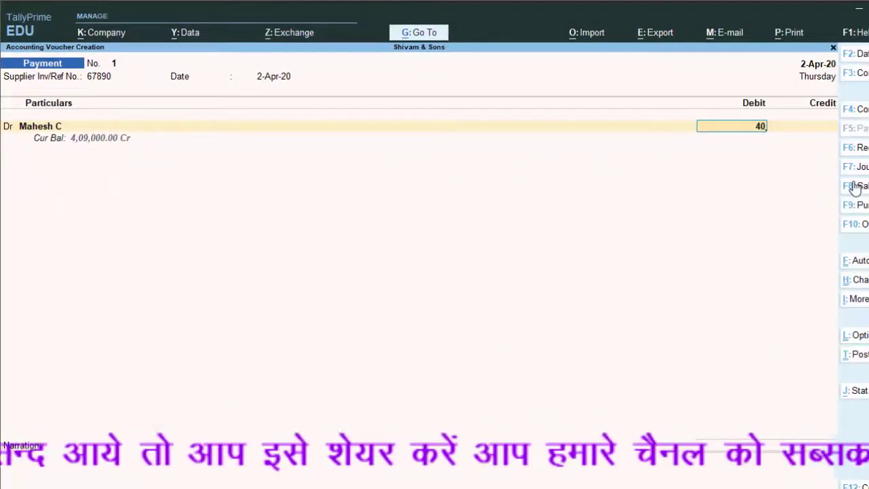
pyautogui.write('00')
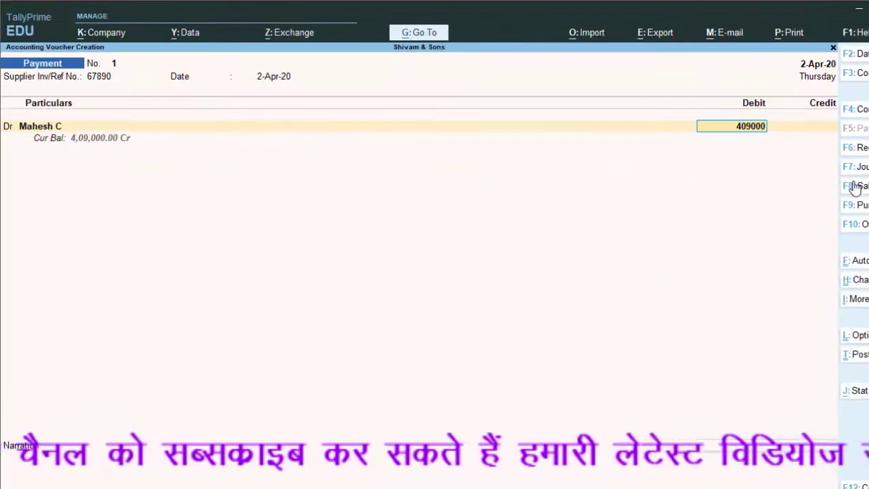
pyautogui.press('Return')
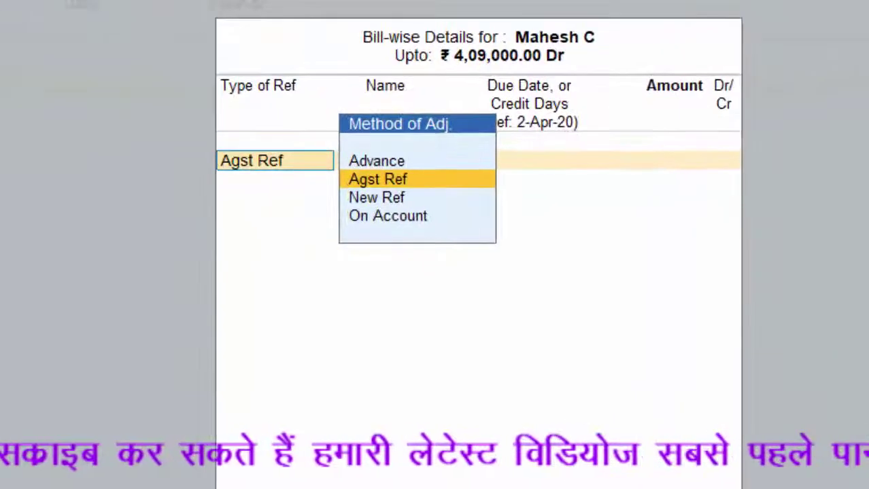
# Allocate the supplier's debit as Agst Ref to pending bill 67890 for the full amount.
pyautogui.press('Return')
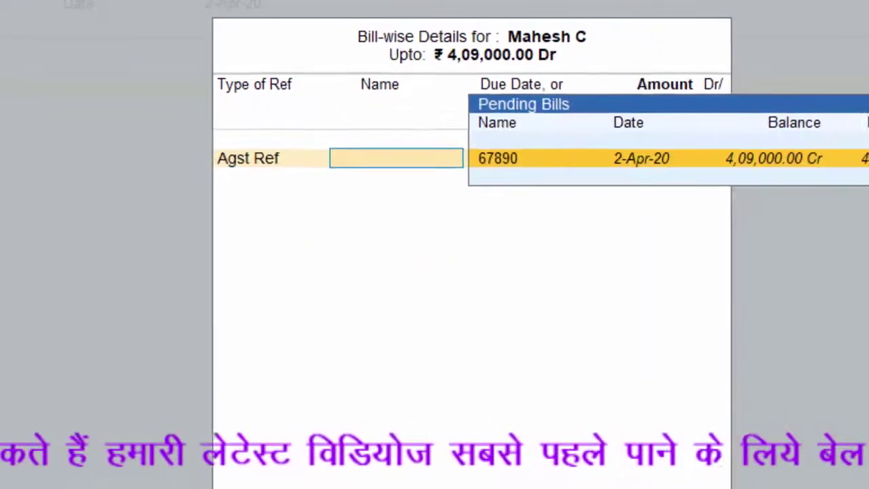
pyautogui.press('Return')
pyautogui.press('Return')
pyautogui.press('Return')
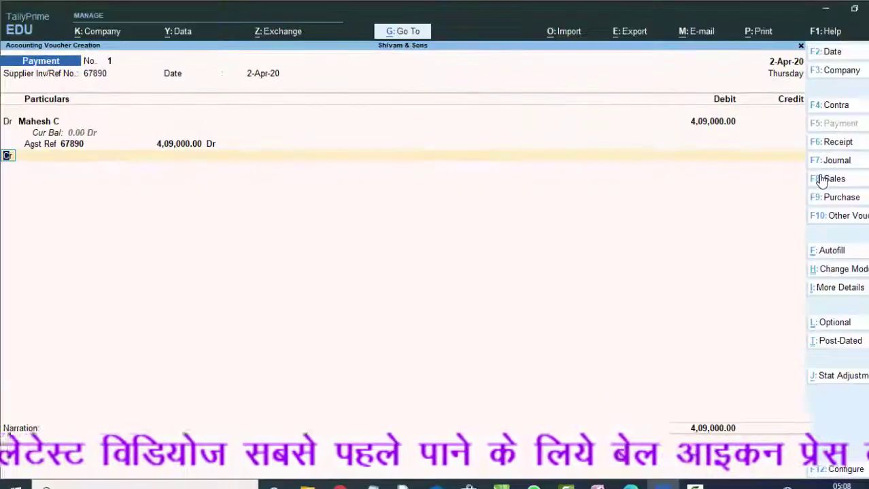
# Select Cash as the credit ledger of the payment voucher.
pyautogui.press('Return')
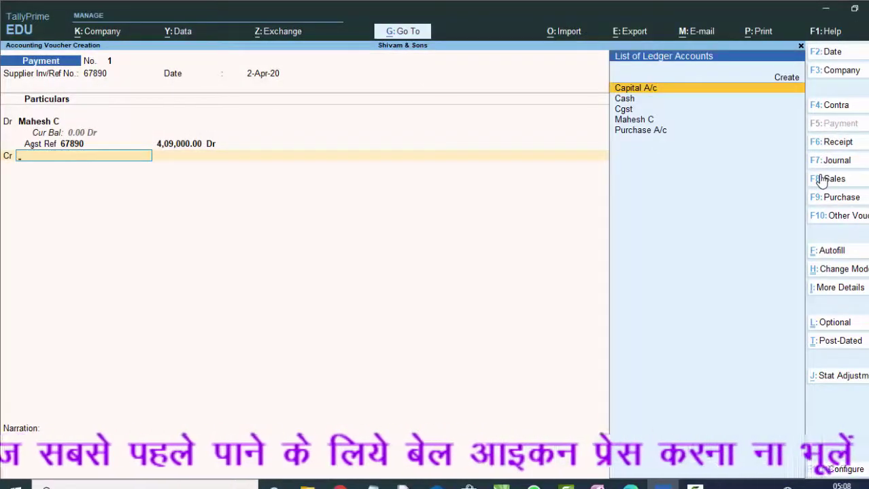
pyautogui.press('Down')
pyautogui.press('Down')
pyautogui.press('Up')
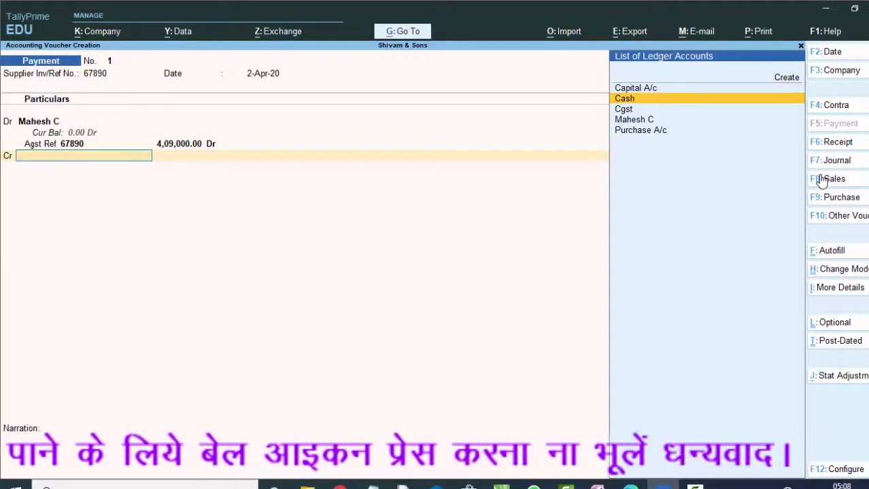
pyautogui.press('Return')
# Complete the Cash party details with a blank address, state Not Applicable, registration type Regular and no GSTIN/UIN.
pyautogui.press('Return')
pyautogui.press('Return')
pyautogui.press('Return')
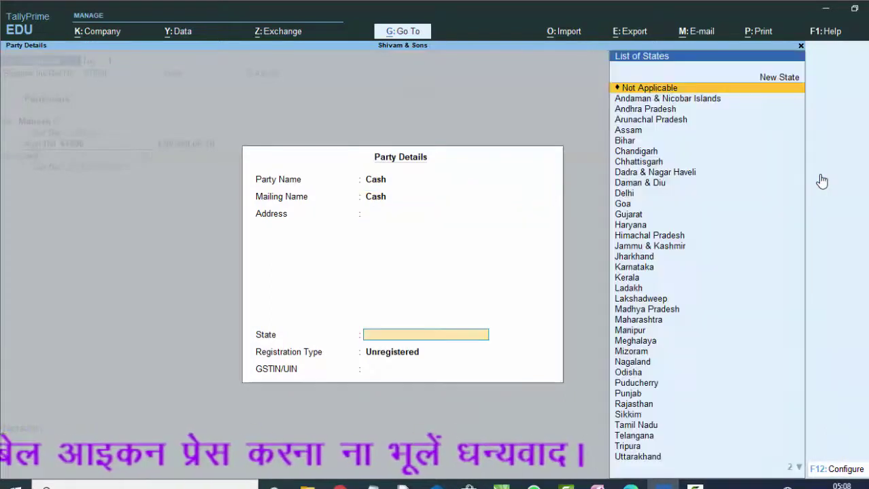
pyautogui.press('Return')
pyautogui.press('Up')
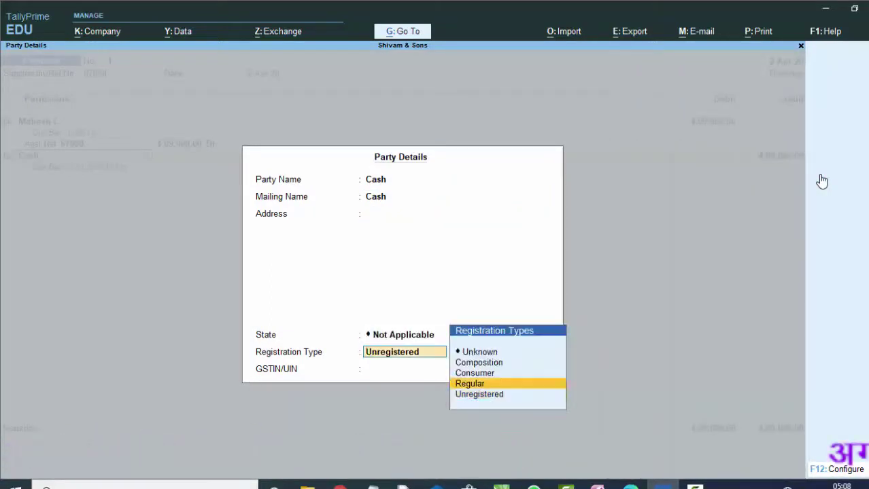
pyautogui.press('Return')
pyautogui.press('Return')
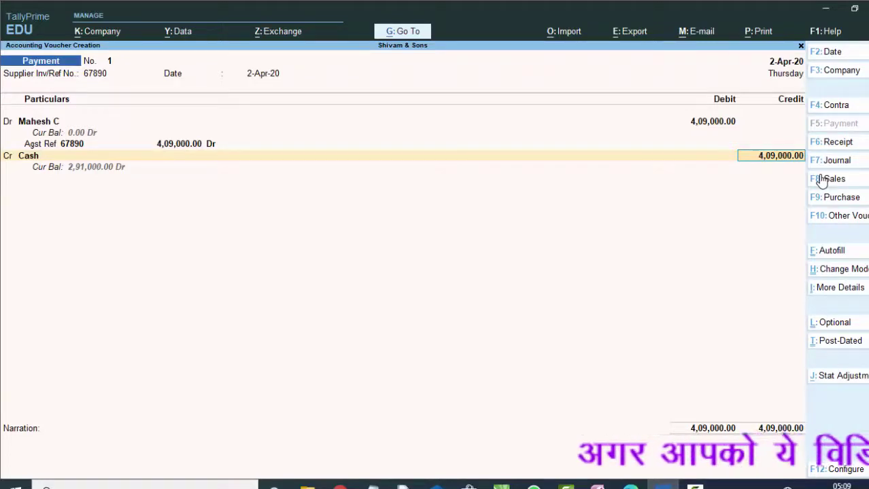
# Confirm the Cash credit of 4,09,000, leave the narration blank and accept the payment voucher.
pyautogui.press('Return')
pyautogui.press('Return')
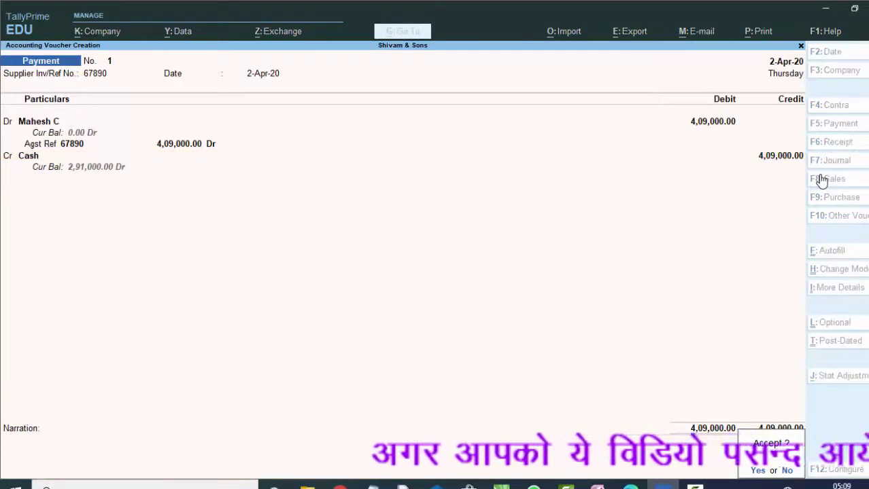
pyautogui.press('Return')
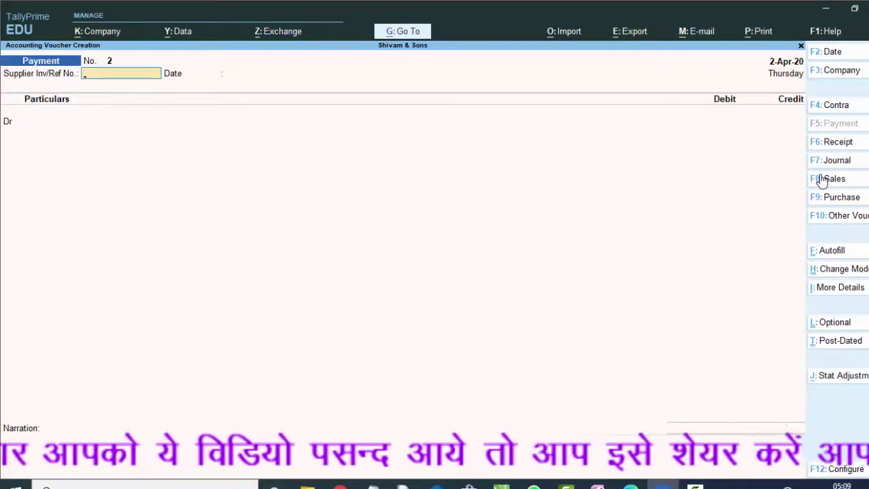
# Leave the blank payment voucher and start a new sales voucher.
pyautogui.press('Escape')
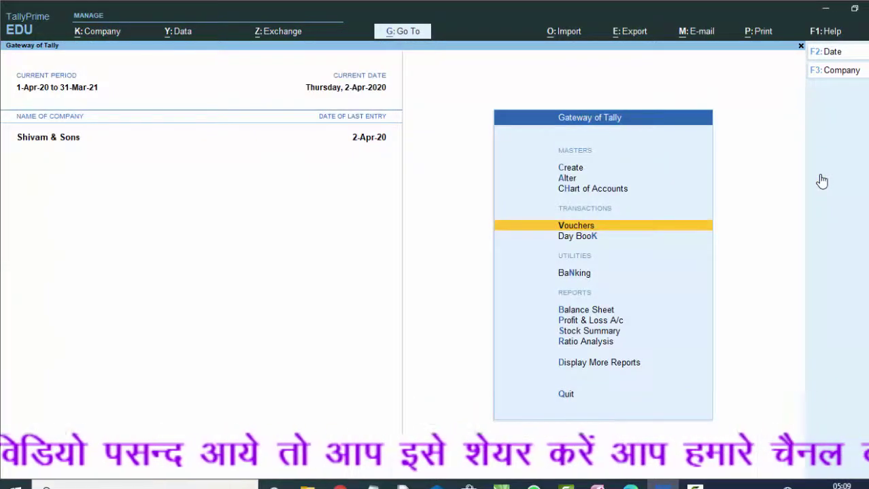
pyautogui.press('Return')
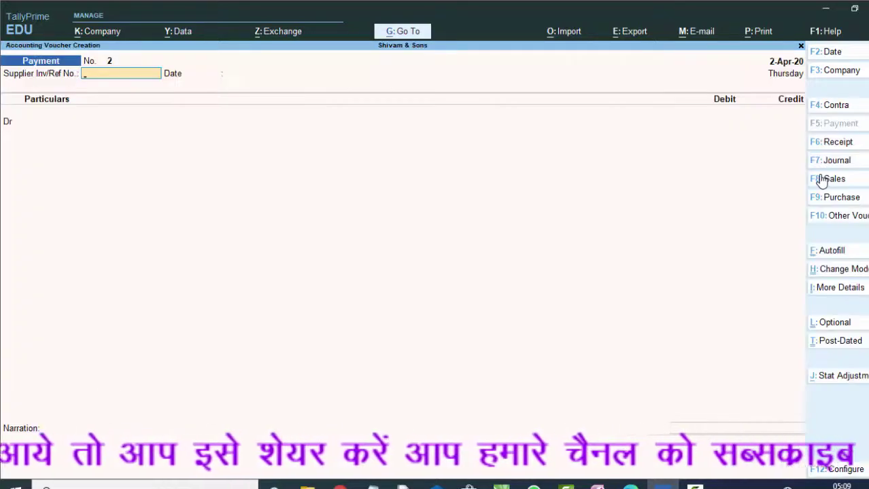
pyautogui.click(821, 180)
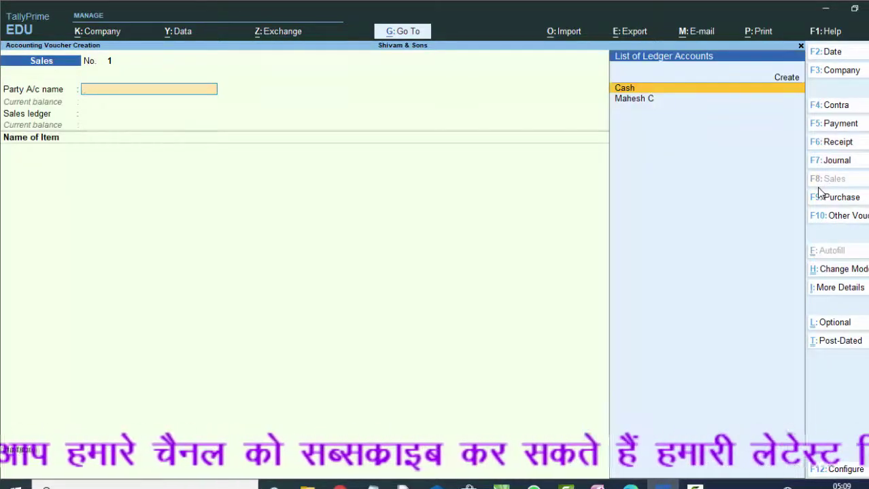
# Create a party ledger with the customer's name, no alias, under the Sundry Debtors group.
pyautogui.hotkey('alt', 'c')
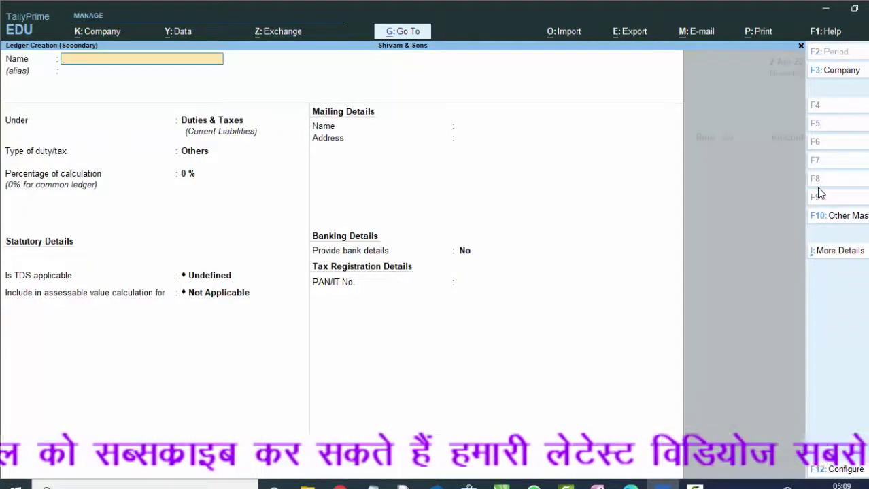
pyautogui.write('Sunil')
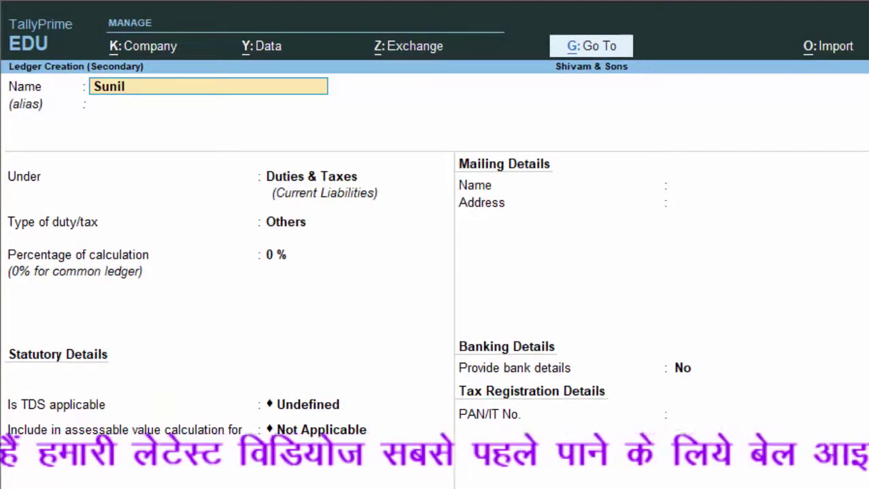
pyautogui.write(' D')
pyautogui.press('Return')
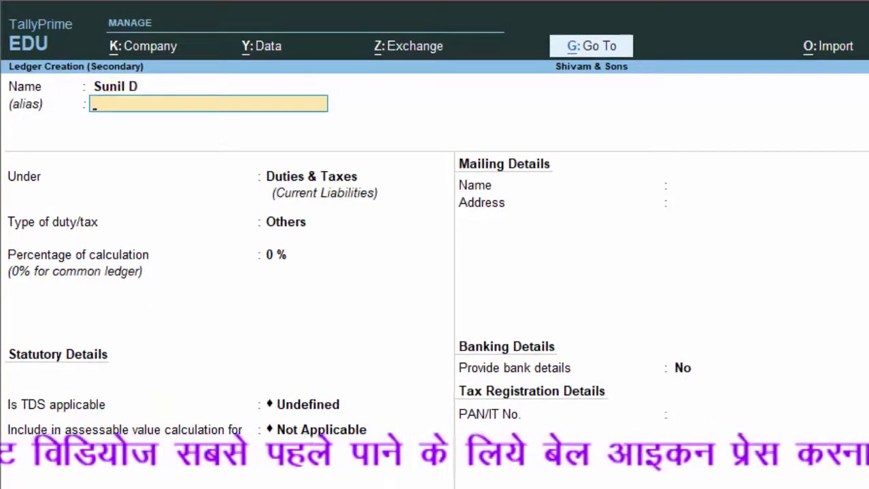
pyautogui.press('Return')
pyautogui.write('S')
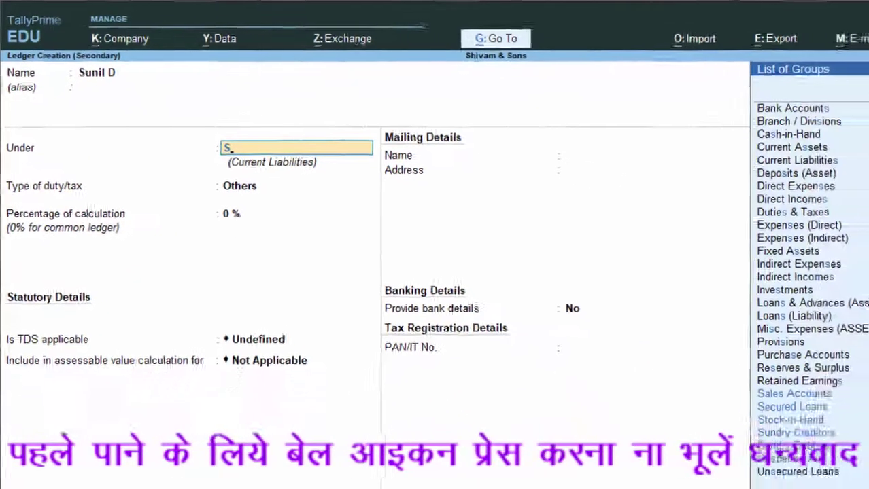
pyautogui.press('Down')
pyautogui.press('Down')
pyautogui.press('Down')
pyautogui.press('Down')
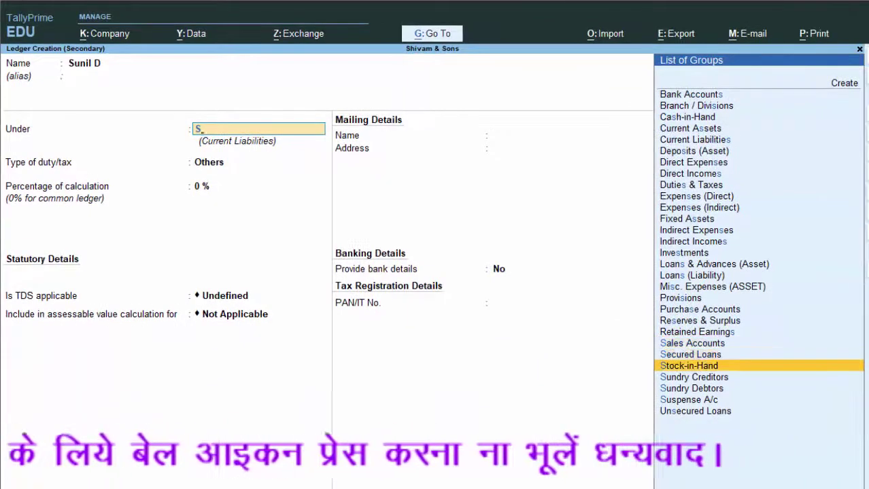
pyautogui.press('Return')
# Accept the customer ledger with bill-by-bill balances Yes, blank credit period and address, state Uttar Pradesh and registration type Regular.
pyautogui.press('Return')
pyautogui.press('Return')
pyautogui.press('Return')
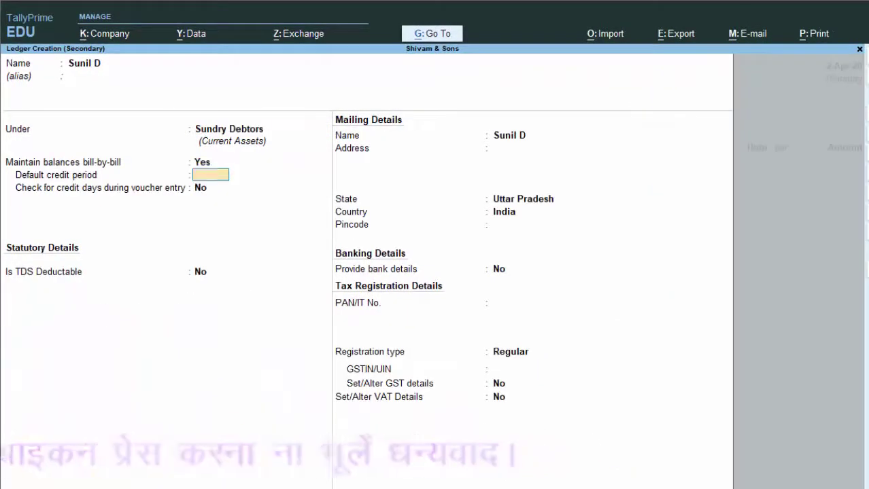
pyautogui.press('Return')
pyautogui.press('Return')
pyautogui.press('Return')
pyautogui.press('Return')
pyautogui.press('Return')
pyautogui.press('Return')
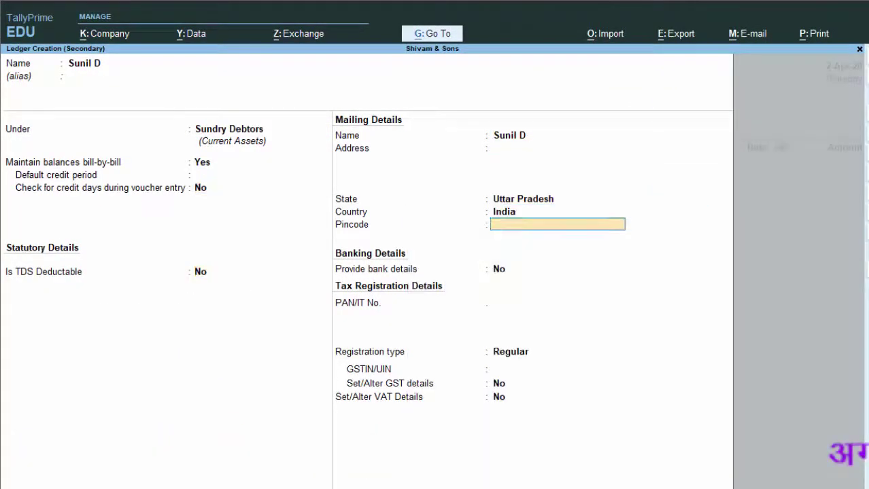
pyautogui.press('Return')
pyautogui.press('Return')
pyautogui.press('Return')
pyautogui.press('Return')
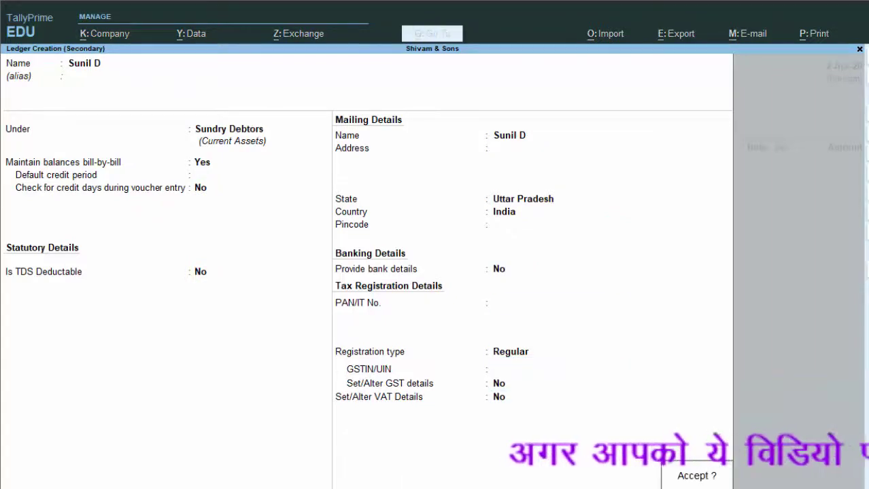
pyautogui.press('Return')
# Leave all dispatch details of the sales voucher blank.
pyautogui.press('Return')
pyautogui.press('Return')
pyautogui.press('Return')
pyautogui.press('Return')
pyautogui.press('Return')
pyautogui.press('Return')
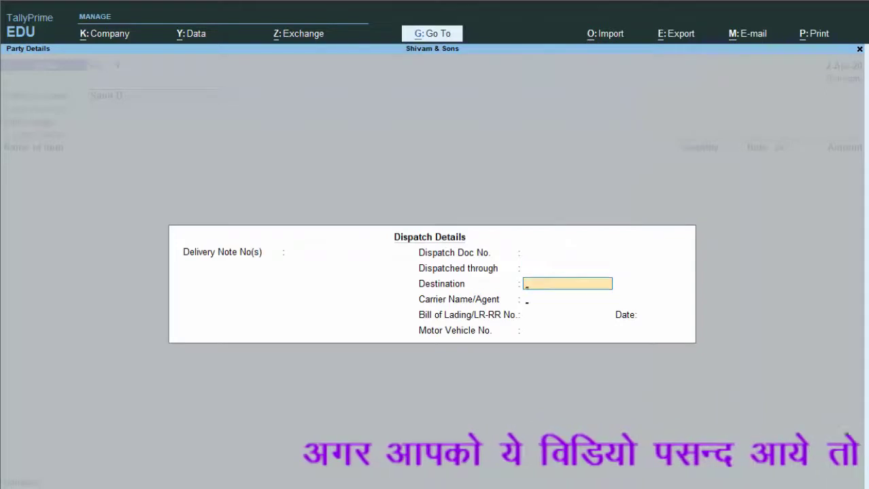
pyautogui.press('Return')
pyautogui.press('Return')
pyautogui.press('Return')
pyautogui.press('Return')
pyautogui.press('Return')
pyautogui.press('Return')
pyautogui.press('Return')
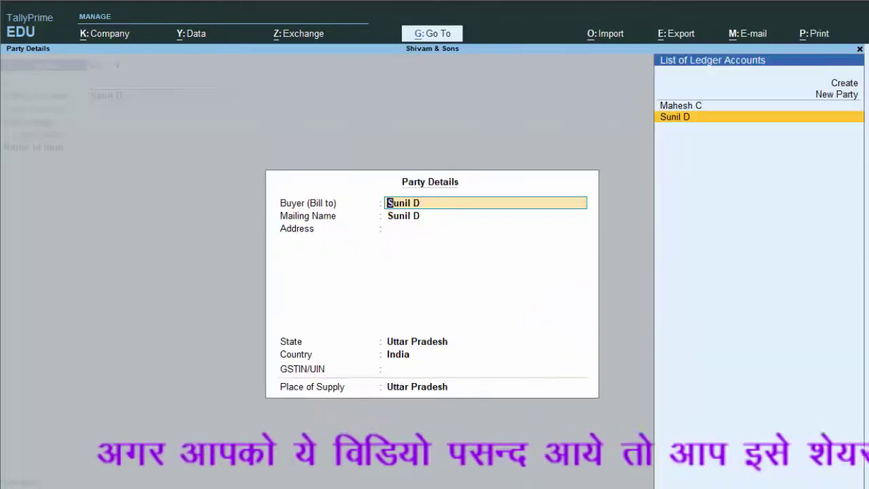
# Confirm the party details with the customer as buyer, a blank address and state Uttar Pradesh.
pyautogui.press('Return')
pyautogui.press('Return')
pyautogui.press('Return')
pyautogui.press('Return')
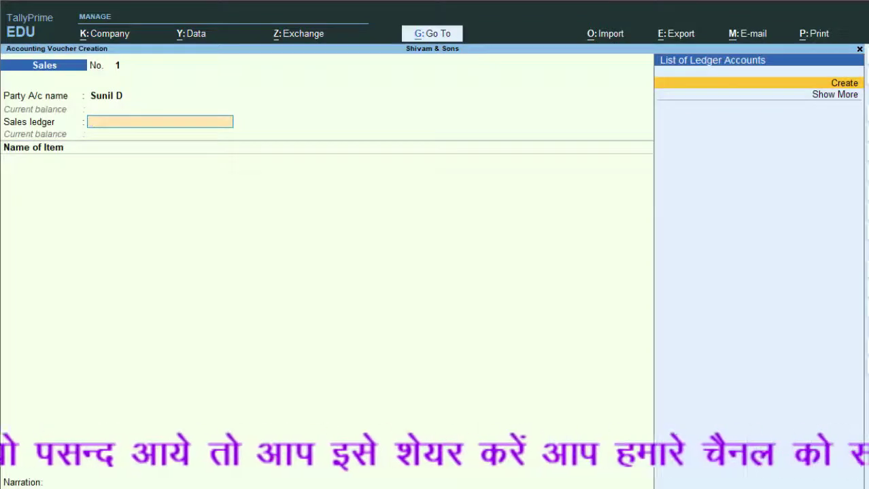
# Create a sales ledger named Sales A/c, without an alias, under the Sales Accounts group.
pyautogui.press('Return')
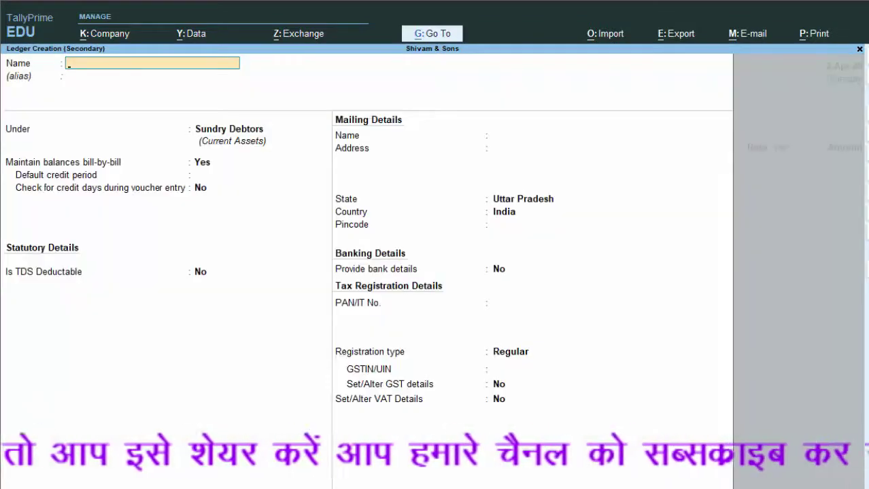
pyautogui.write('Sales a')
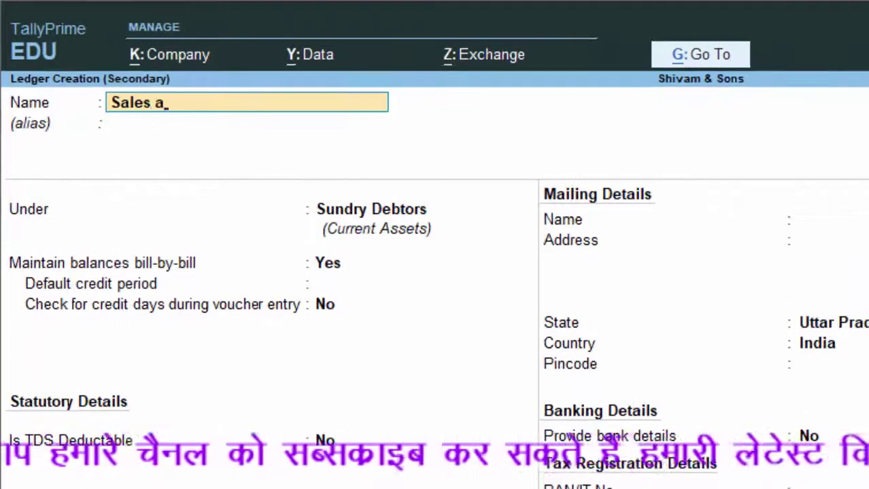
pyautogui.press('BackSpace')
pyautogui.write('A/c')
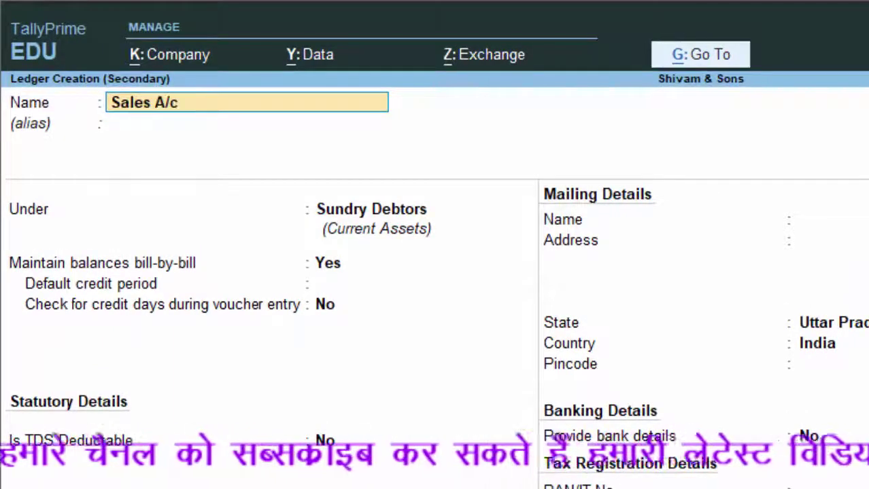
pyautogui.press('Return')
pyautogui.press('Return')
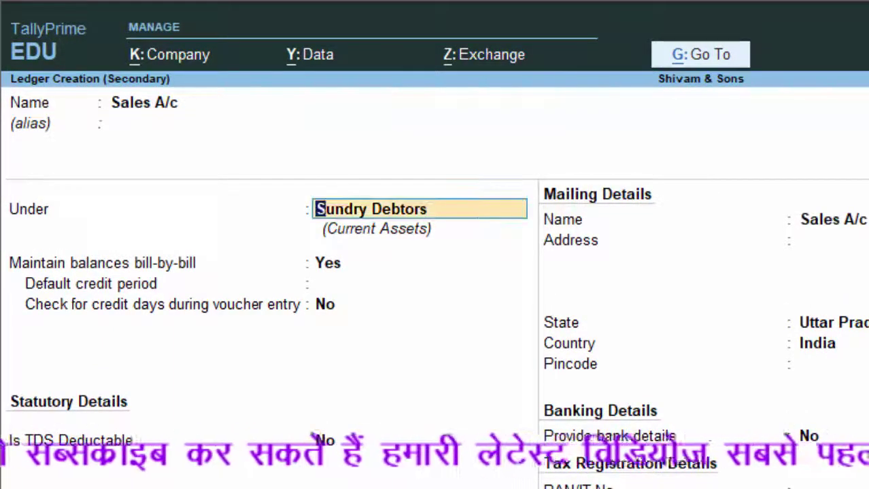
pyautogui.write('S')
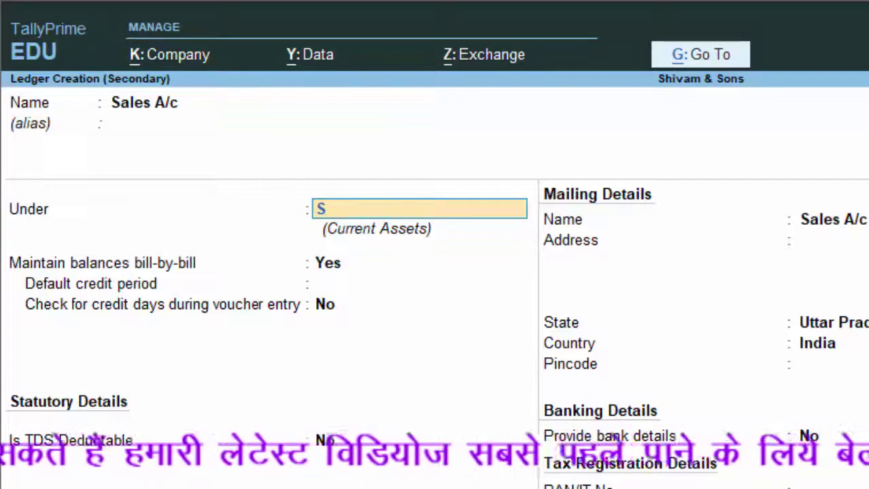
pyautogui.press('Return')
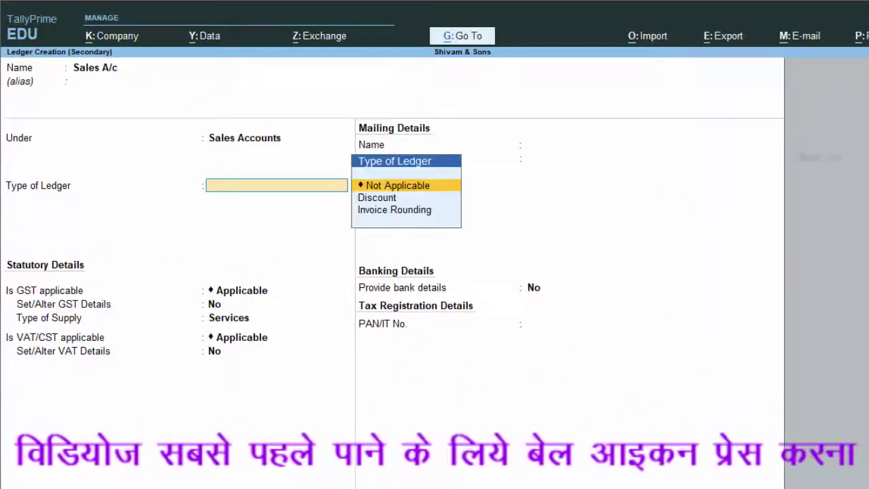
# Accept the sales ledger with type Not Applicable, GST Applicable, supply type Services, VAT/CST Applicable and no bank details.
pyautogui.press('Return')
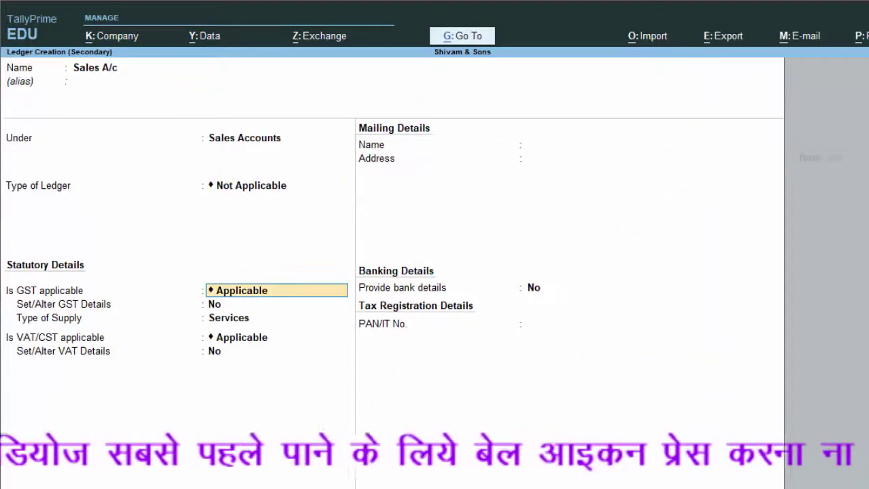
pyautogui.press('Return')
pyautogui.press('Return')
pyautogui.press('Return')
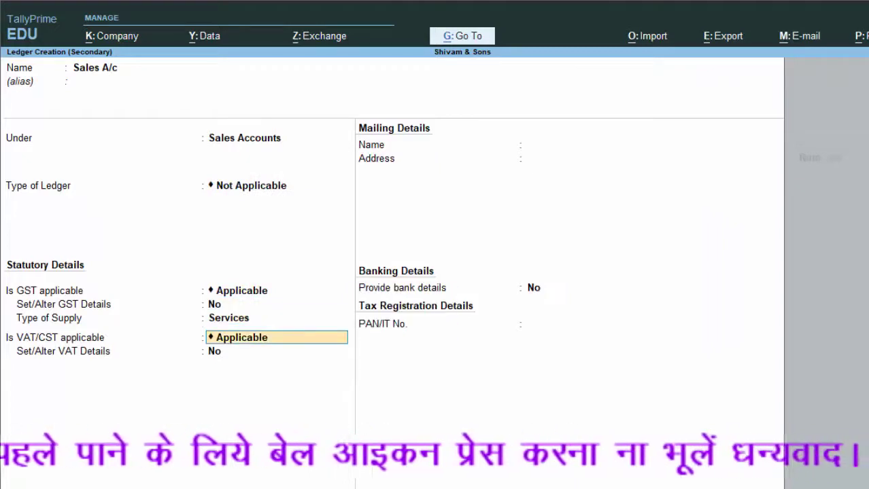
pyautogui.press('Return')
pyautogui.press('Return')
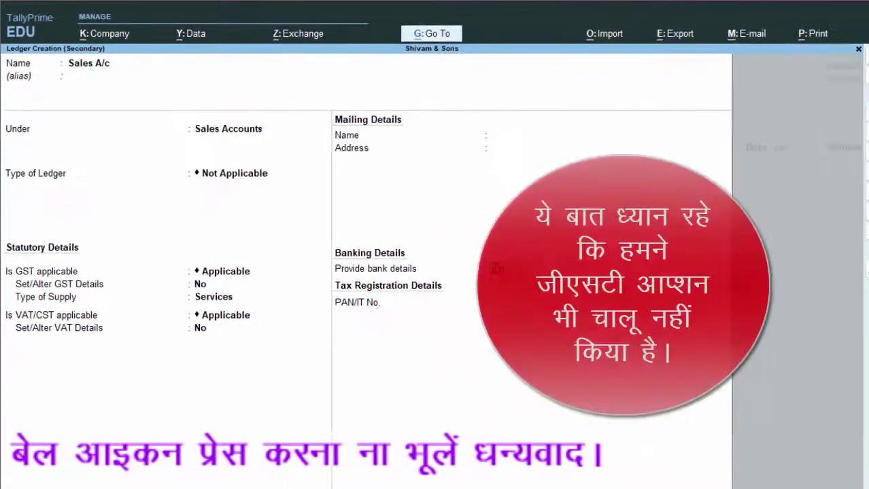
pyautogui.press('Return')
pyautogui.press('Return')
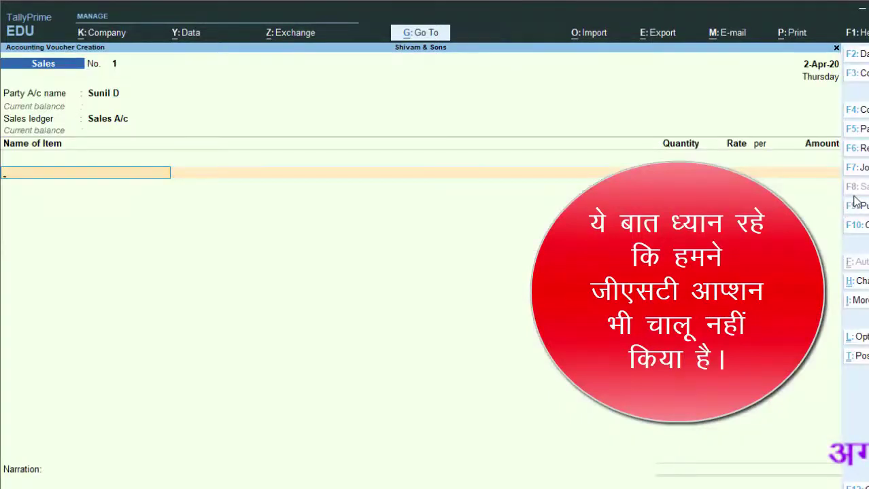
# Add the Keyboard item to the sales voucher with quantity 600 pcs at a rate of 200 per pcs.
pyautogui.write('K')
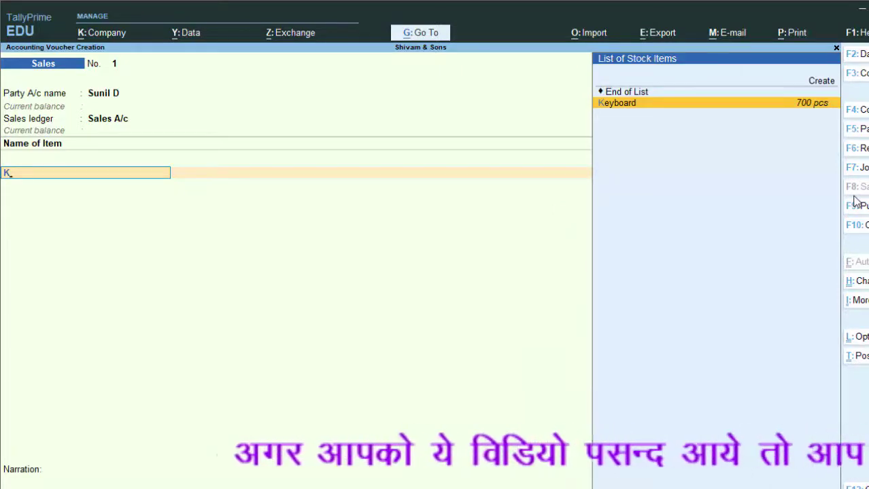
pyautogui.press('Return')
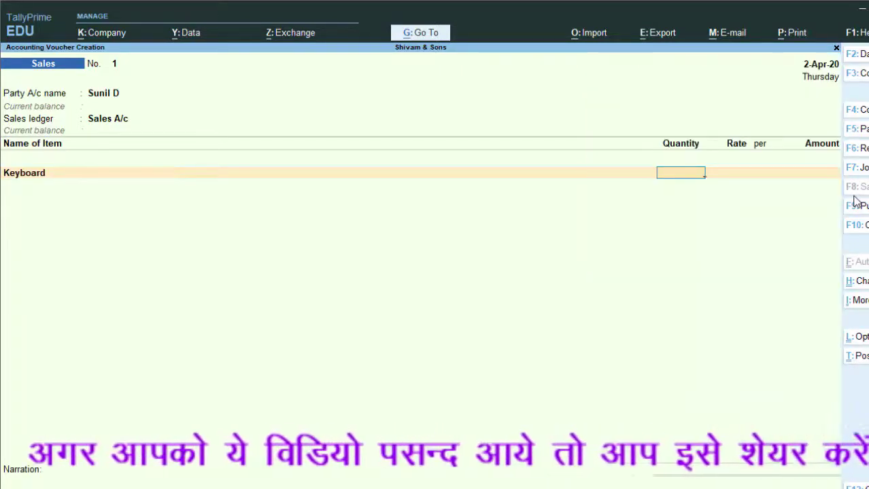
pyautogui.write('7')
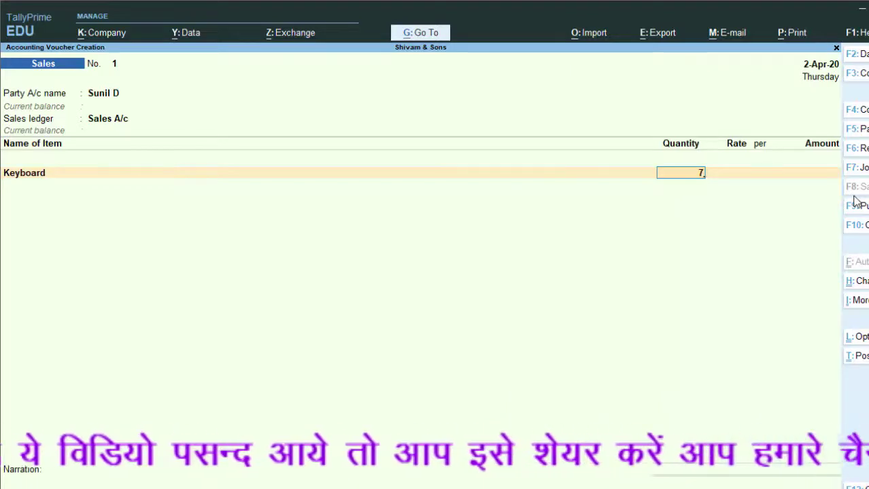
pyautogui.press('BackSpace')
pyautogui.write('600')
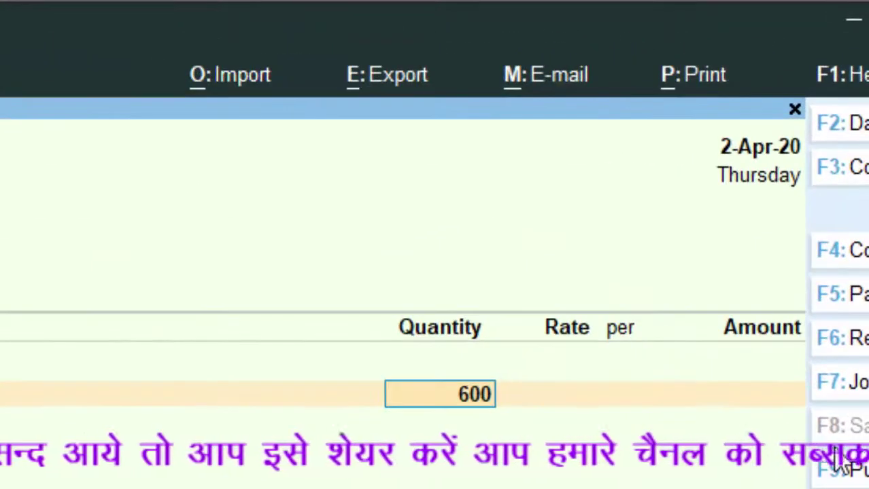
pyautogui.press('Return')
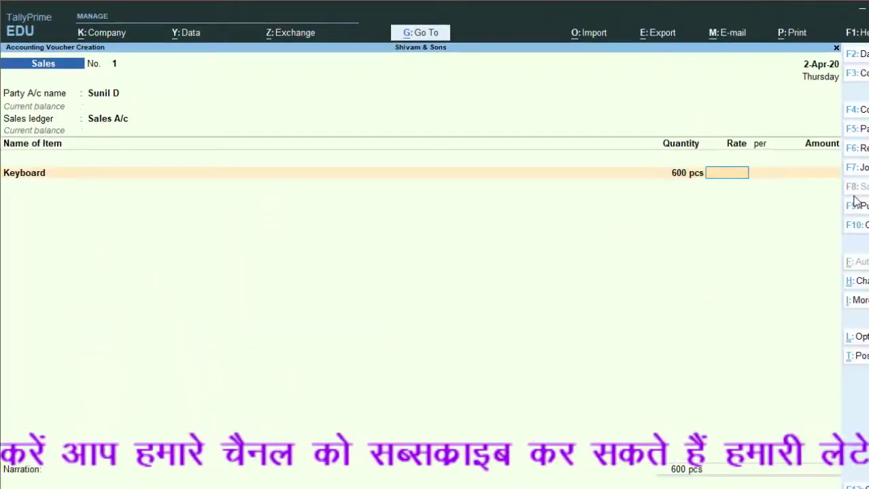
pyautogui.write('200')
pyautogui.press('Return')
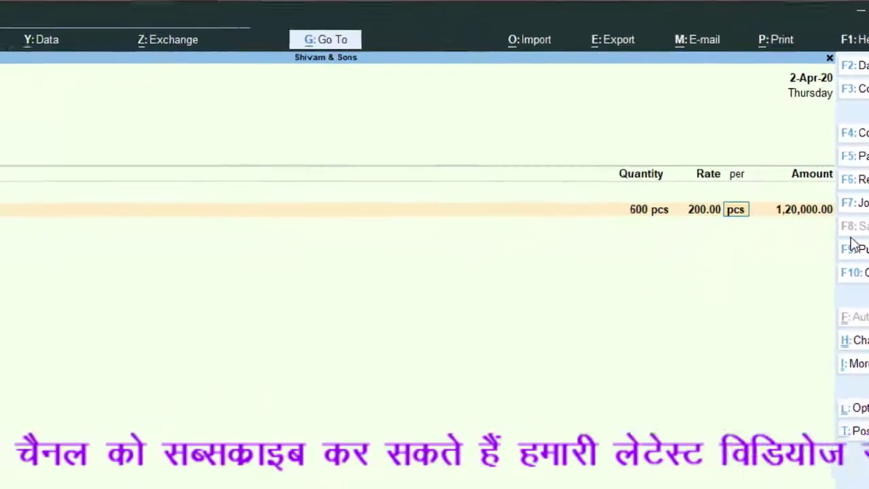
pyautogui.press('Return')
pyautogui.press('Return')
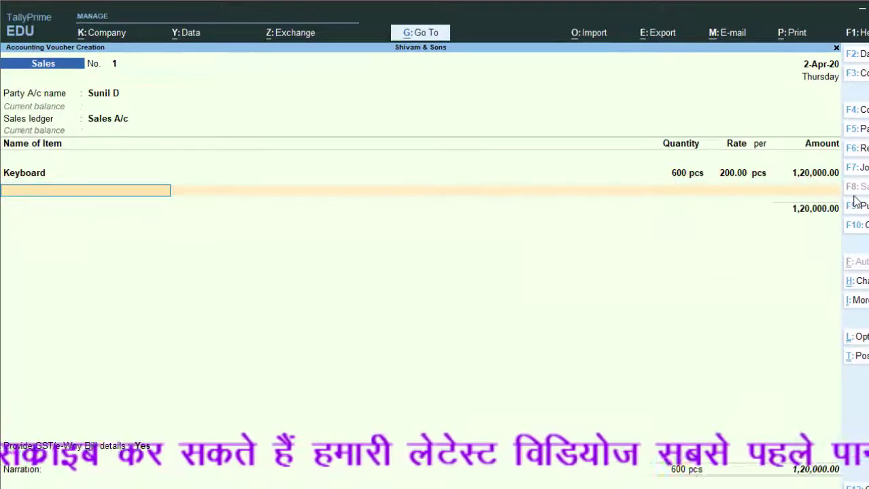
# Add the Monitor item to the sales voucher with quantity 59 pcs at a rate of 8,000 per pcs.
pyautogui.write('M')
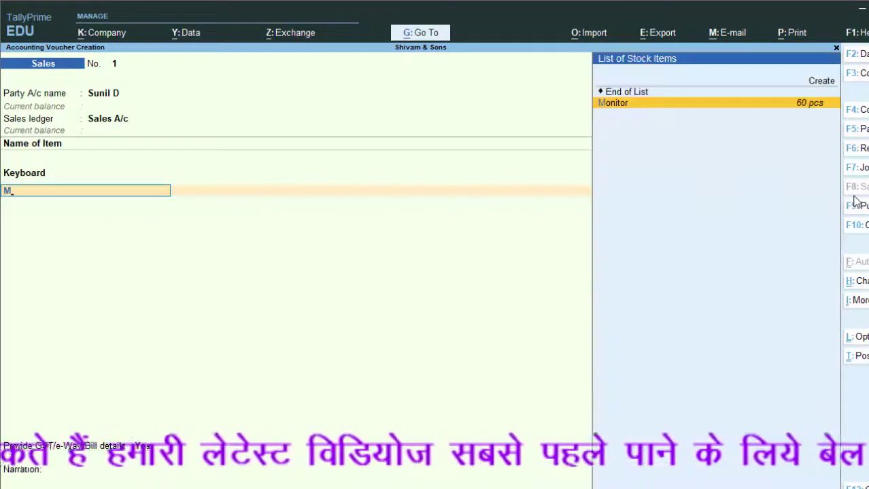
pyautogui.press('Return')
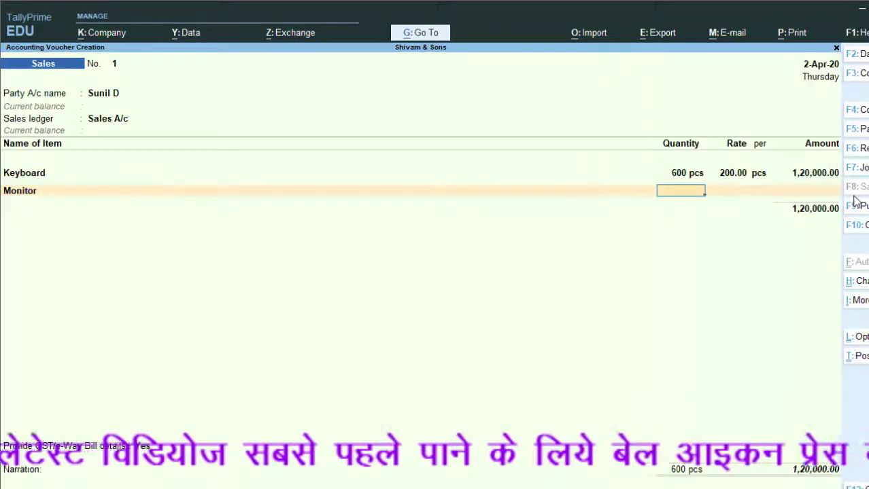
pyautogui.write('59')
pyautogui.press('Return')
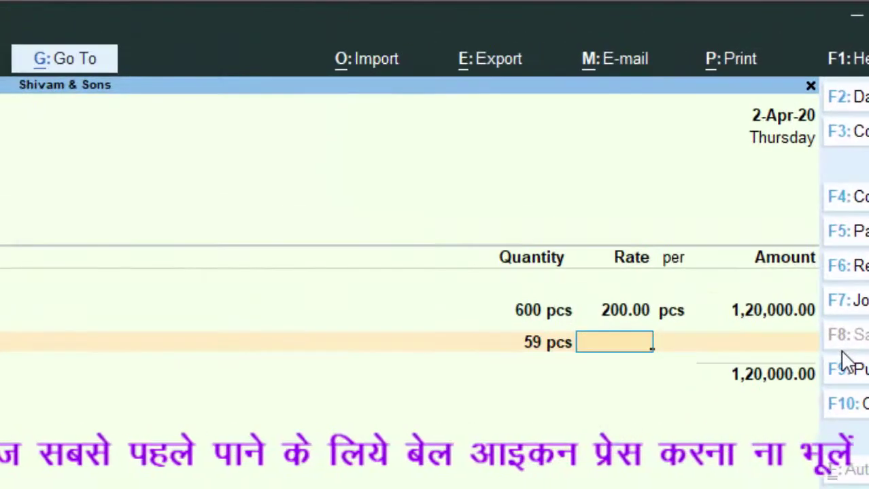
pyautogui.write('8,00')
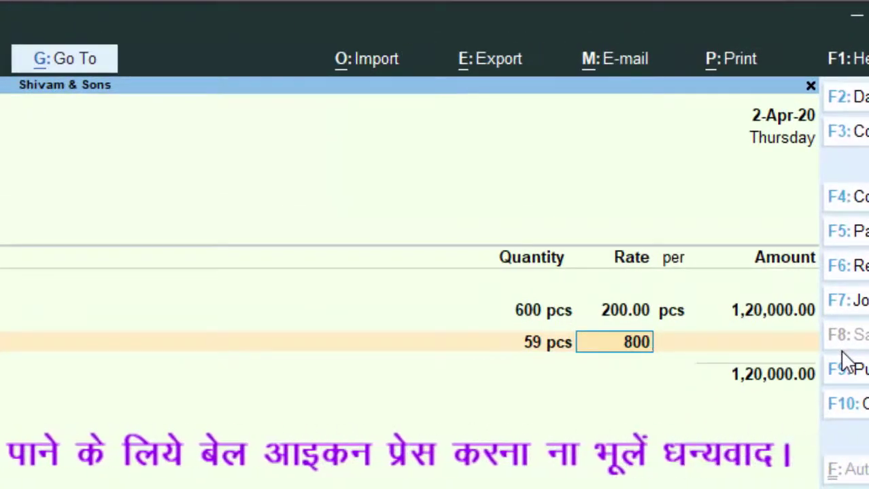
pyautogui.write('0')
pyautogui.press('Return')
pyautogui.press('Return')
pyautogui.press('Return')
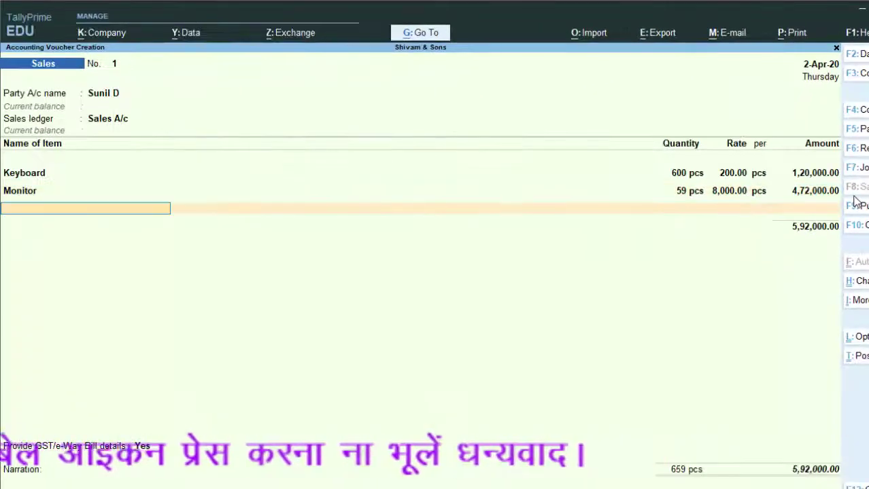
# End the item list, set GST/e-Way Bill details to No and save the sales voucher without a narration, returning to the Gateway.
pyautogui.press('Return')
pyautogui.press('Return')
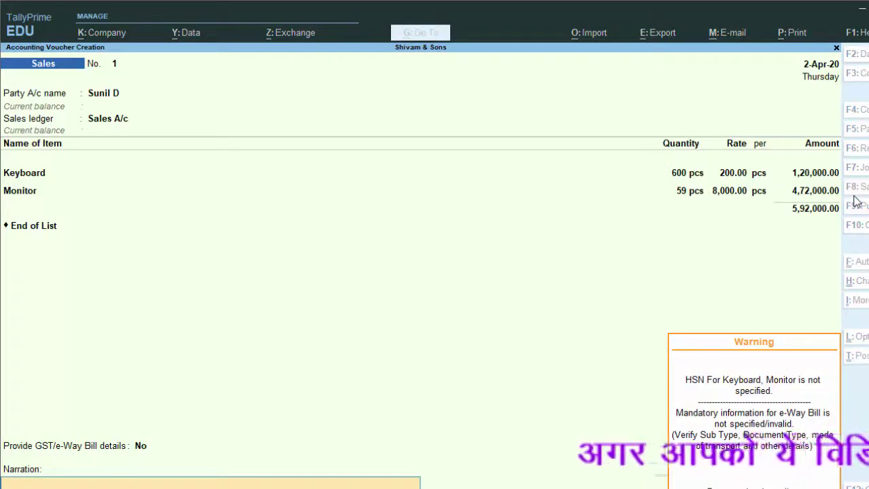
pyautogui.press('Return')
pyautogui.press('Return')
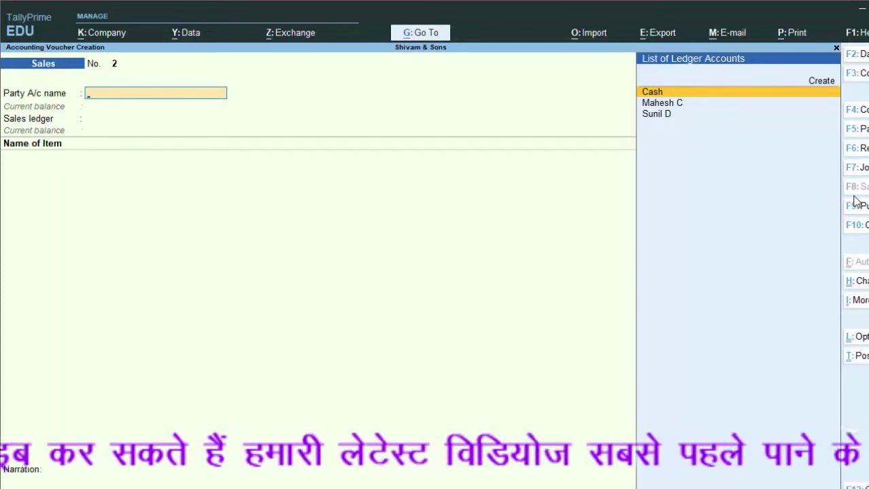
pyautogui.press('Escape')
pyautogui.press('Escape')
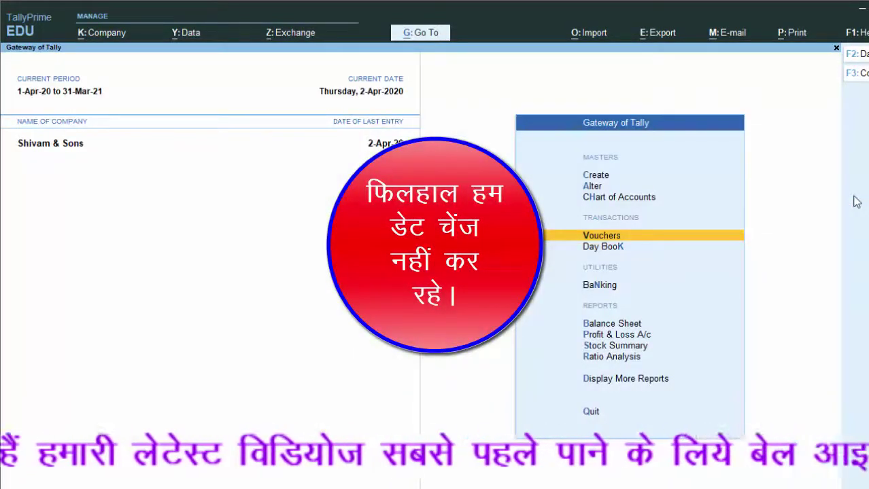
pyautogui.press('Return')
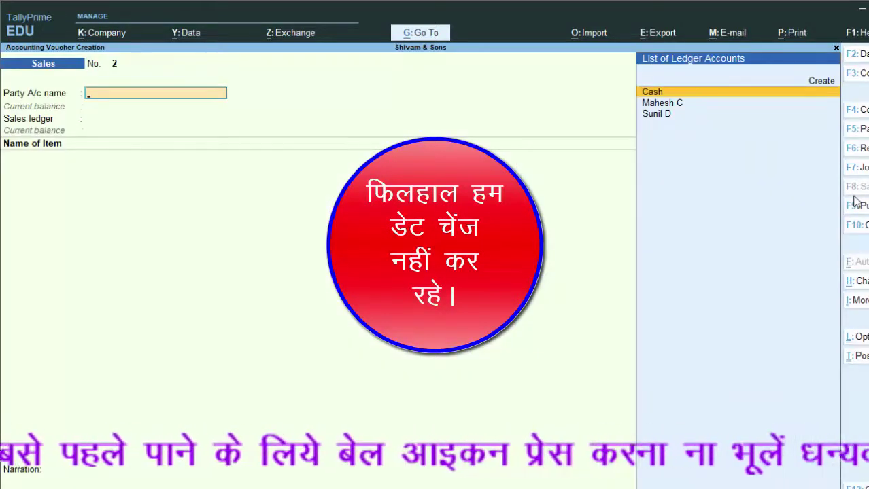
pyautogui.press('F6')
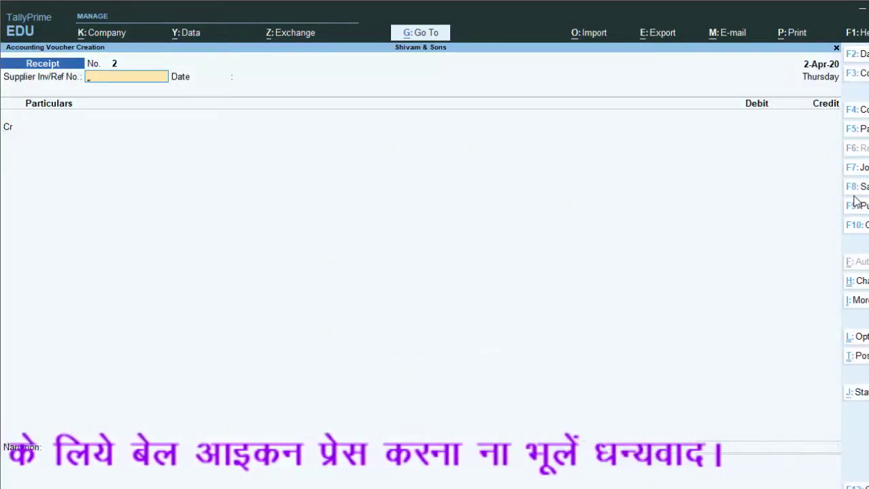
pyautogui.press('Escape')
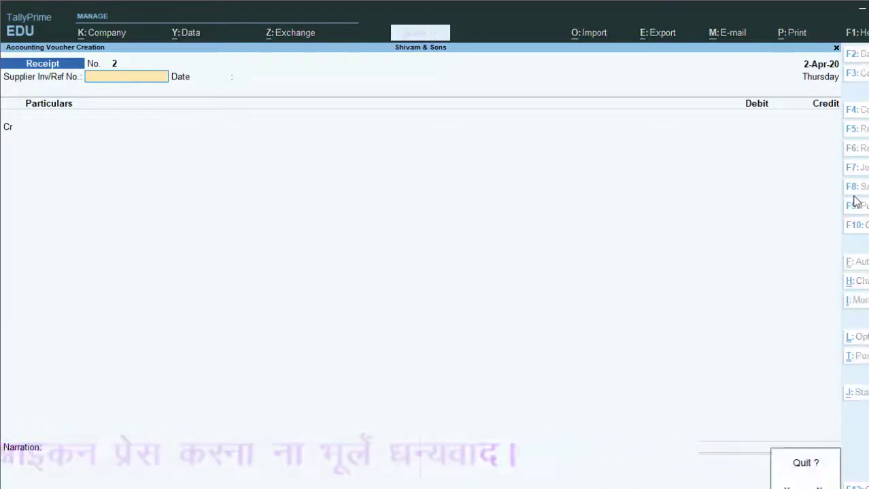
pyautogui.press('Return')
pyautogui.press('Escape')
pyautogui.press('n')
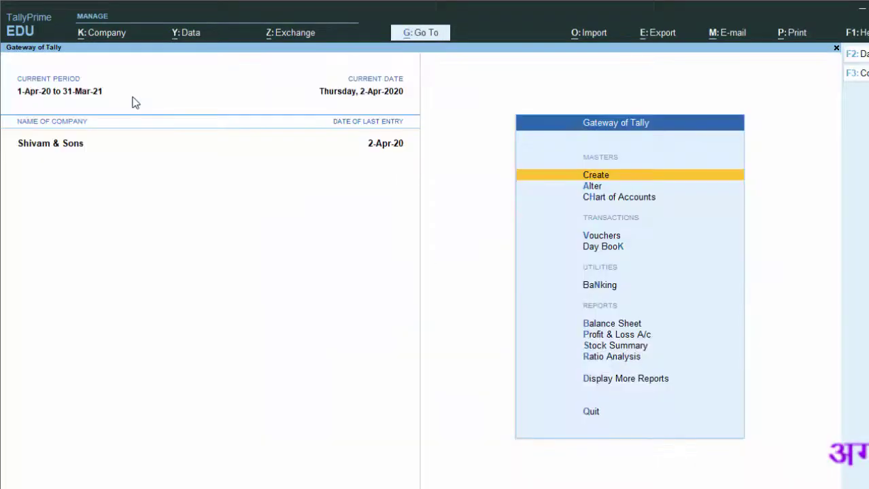
# Start a receipt voucher with reference number 1 dated 2-Apr-20.
pyautogui.press('v')
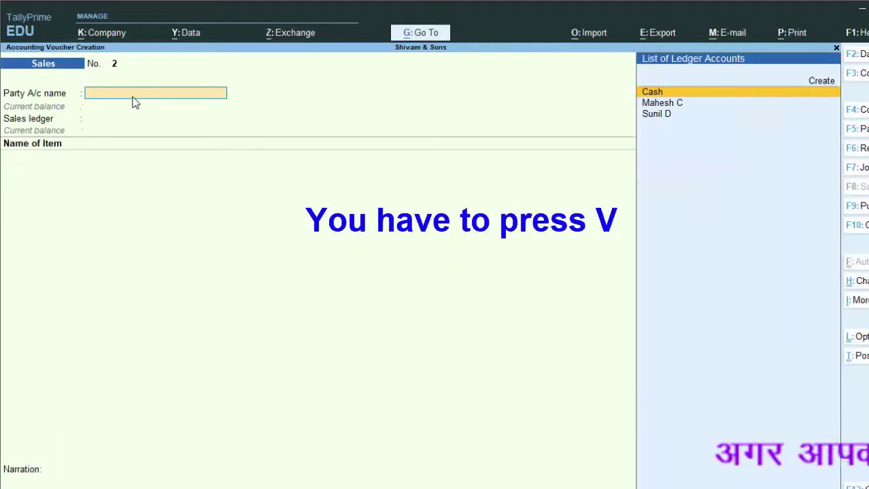
pyautogui.press('F6')
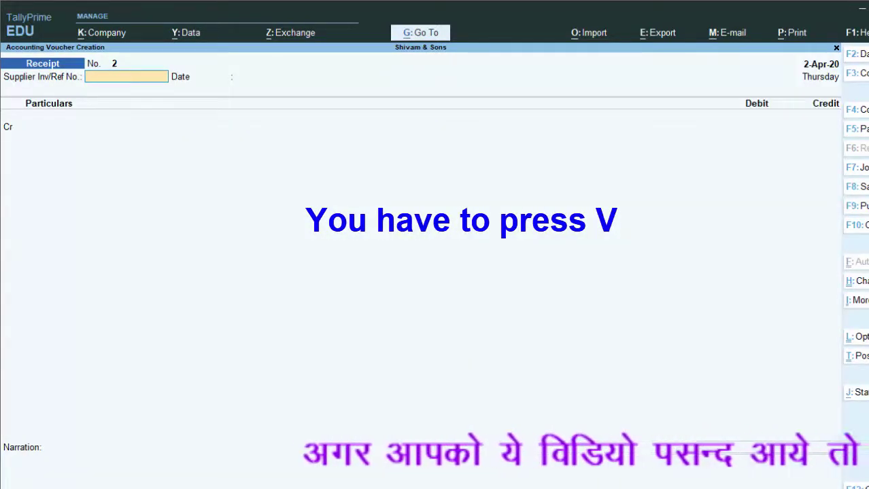
pyautogui.write('1')
pyautogui.press('Return')
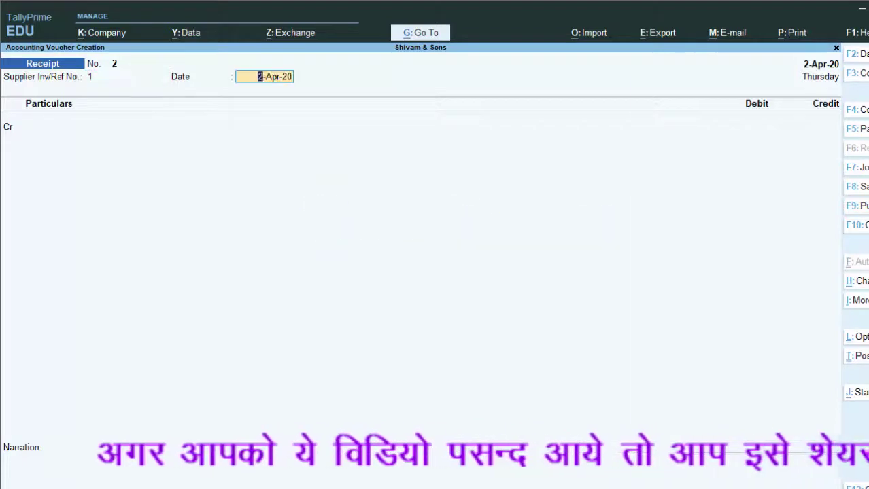
pyautogui.press('Return')
# Credit the customer's ledger with 5,92,000 in the receipt voucher.
pyautogui.press('Down')
pyautogui.press('Down')
pyautogui.press('Down')
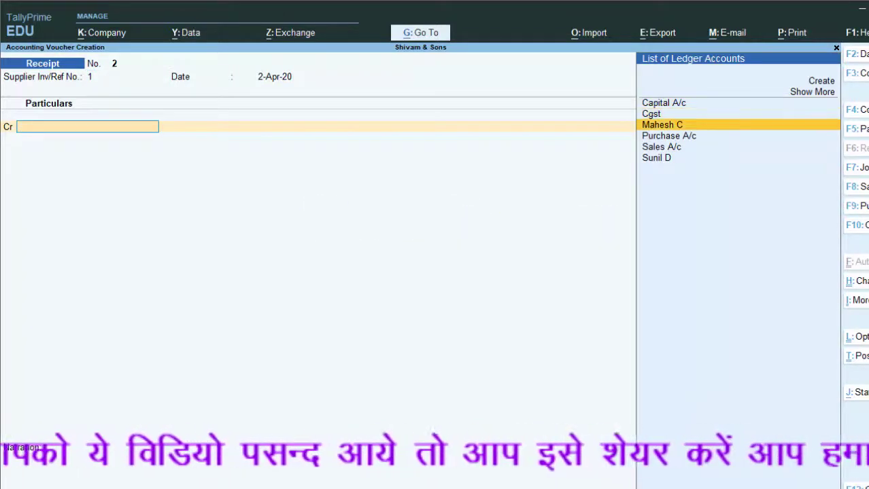
pyautogui.press('Up')
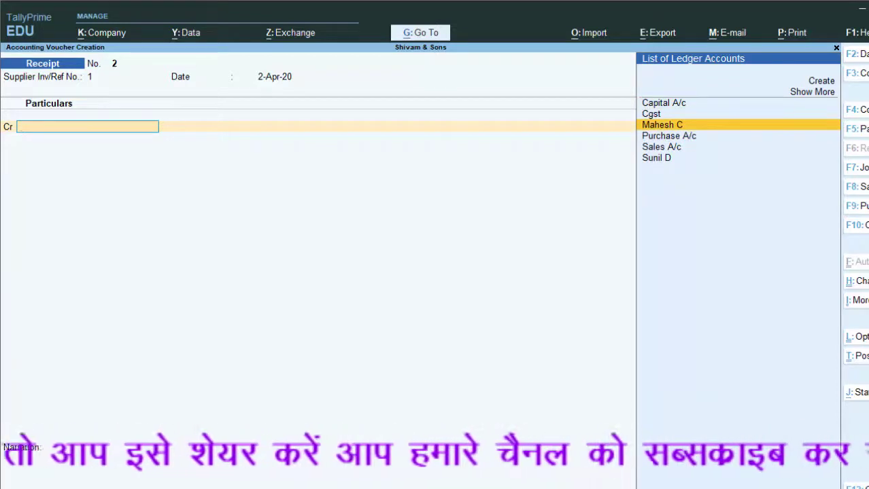
pyautogui.write('S')
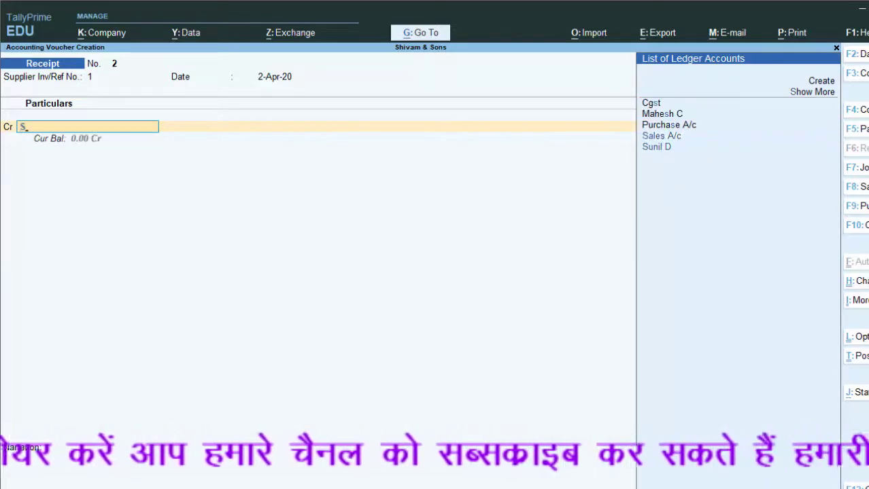
pyautogui.press('Down')
pyautogui.press('Return')
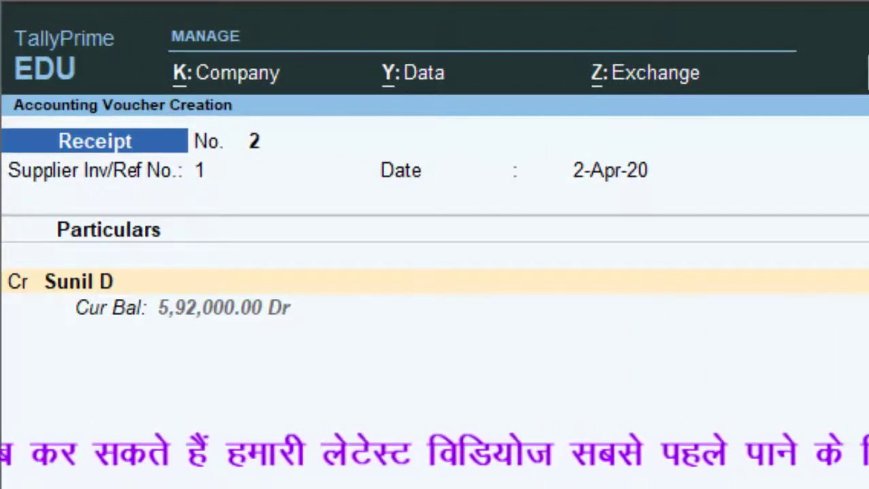
pyautogui.write('592')
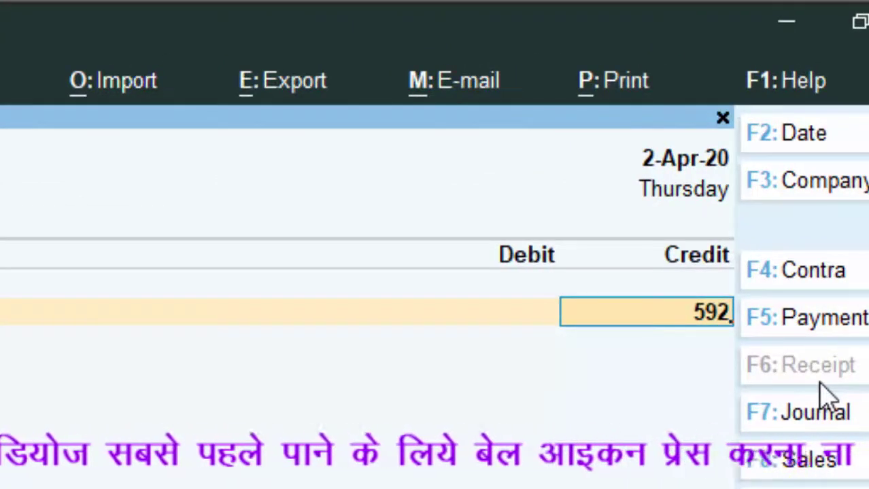
pyautogui.write('00')
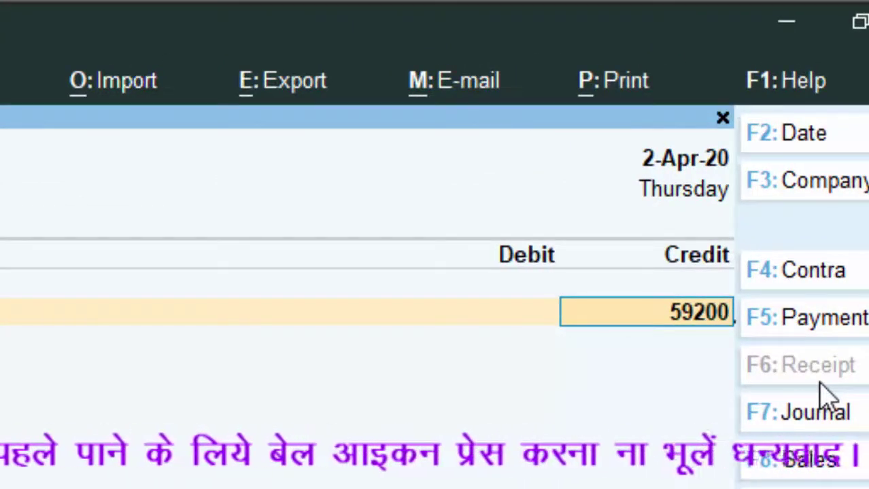
pyautogui.write('0')
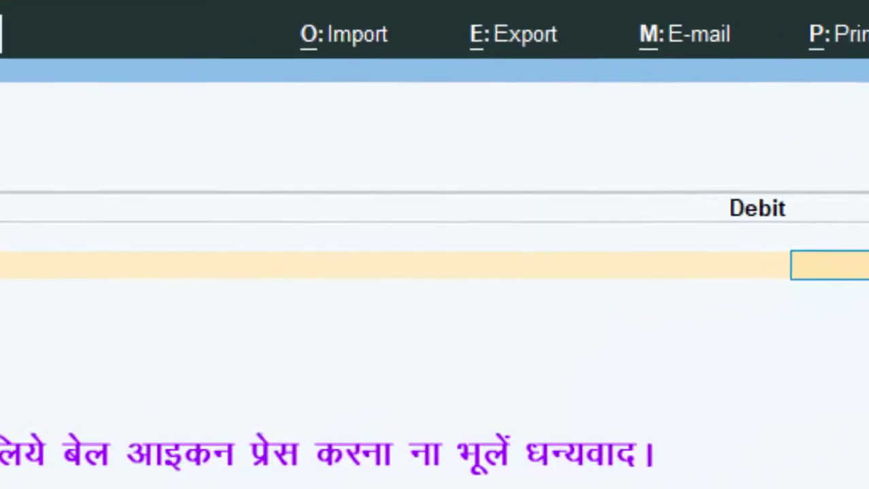
pyautogui.press('Return')
# Allocate the full receipt amount as Agst Ref to the customer's pending bill 1.
pyautogui.press('Return')
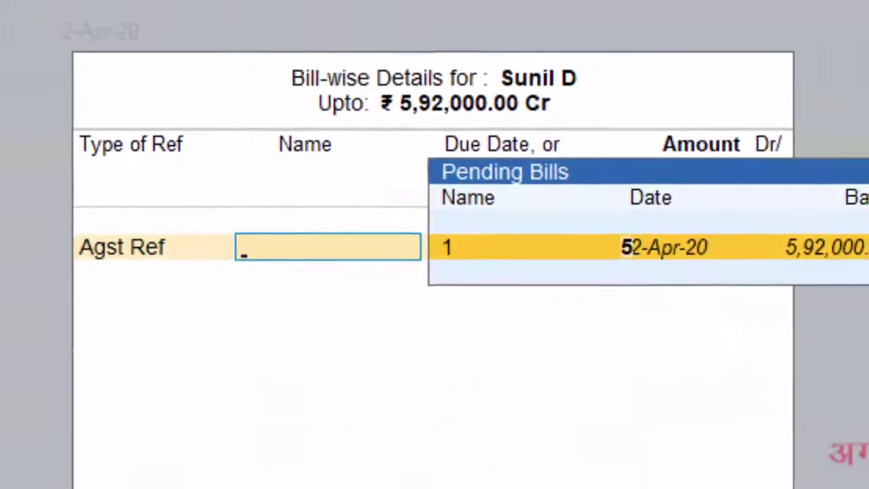
pyautogui.press('Return')
pyautogui.press('Return')
pyautogui.press('Return')
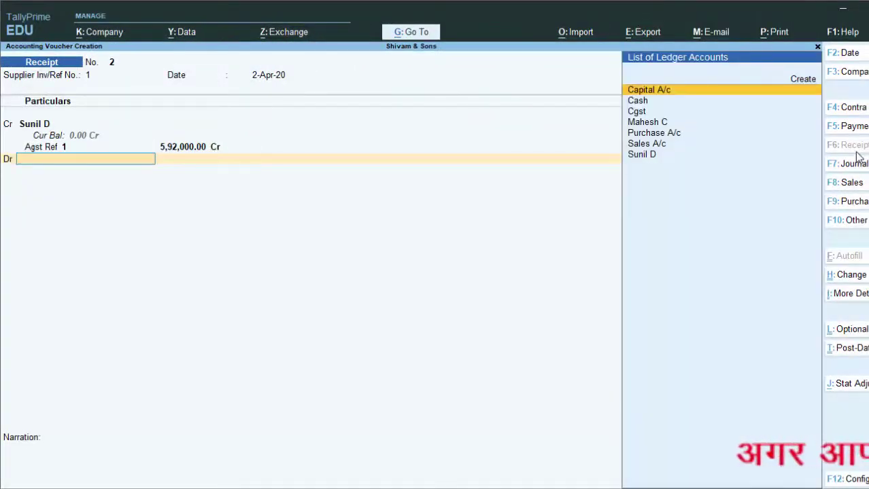
# Debit Cash with 5,92,000 and fill its party details with Cash as mailing name and a blank address.
pyautogui.press('Down')
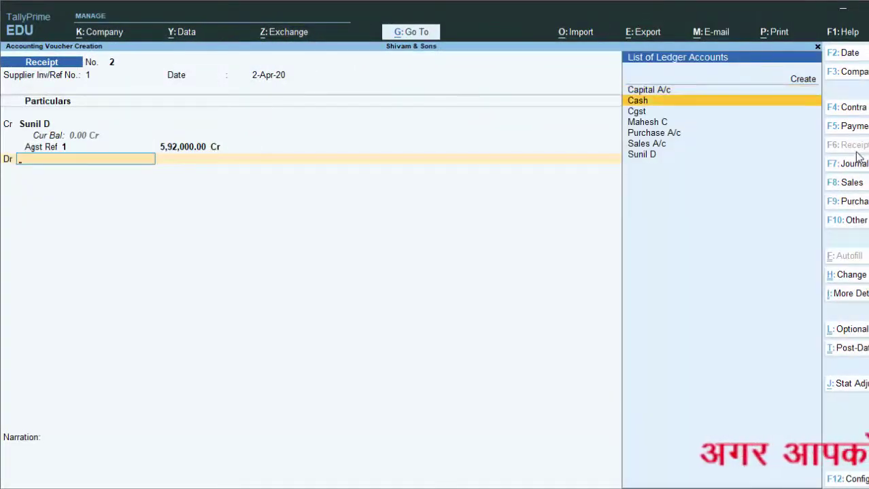
pyautogui.press('Return')
pyautogui.press('Return')
pyautogui.press('Return')
pyautogui.press('Return')
pyautogui.press('Return')
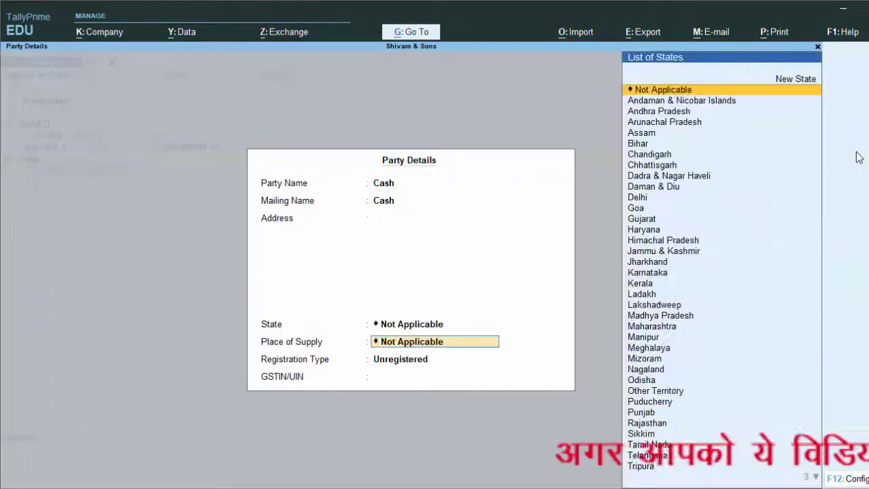
pyautogui.press('Return')
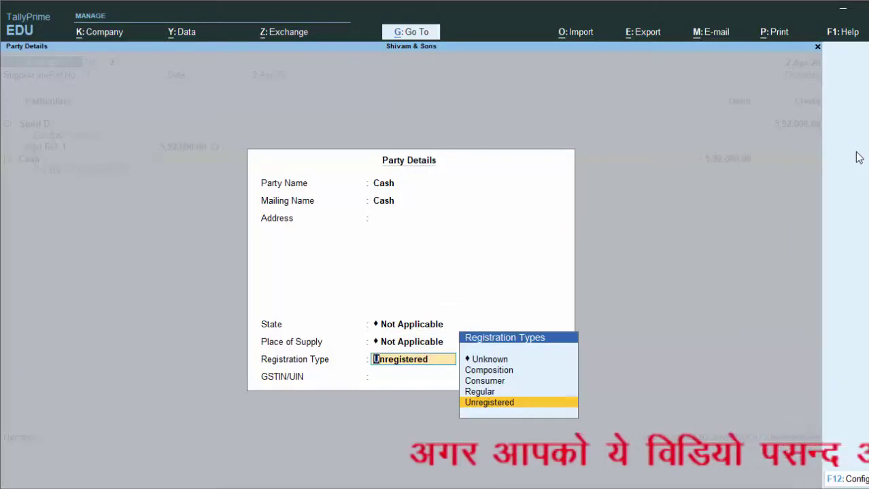
# Go back to the state in the Cash party details and replace Not Applicable with the company's state.
pyautogui.press('BackSpace')
pyautogui.press('BackSpace')
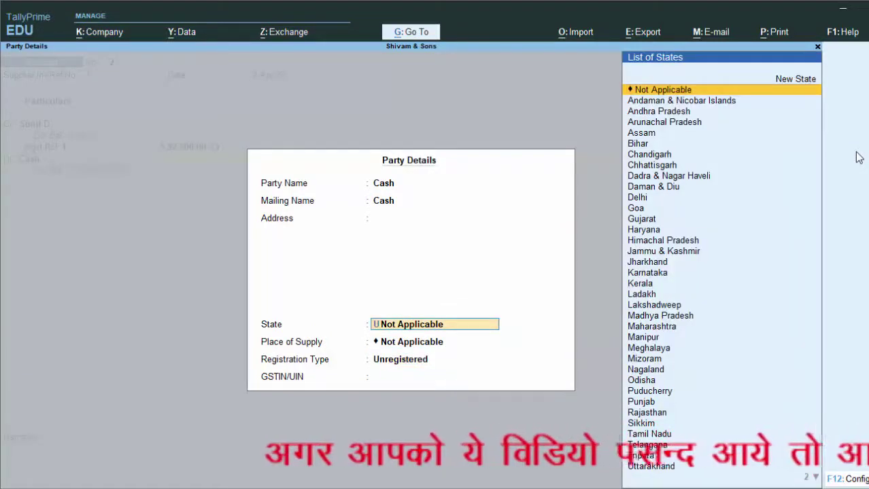
pyautogui.write('U')
pyautogui.press('Down')
pyautogui.press('Down')
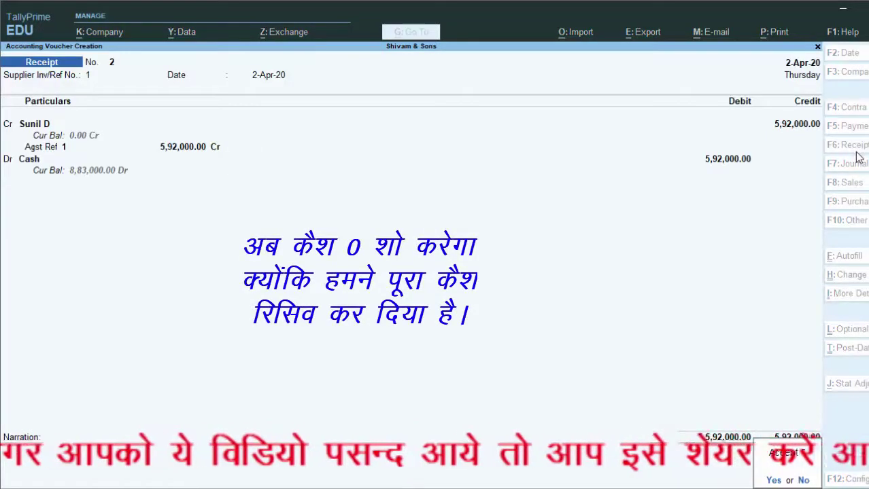
# Save the receipt voucher without a narration and return to the Gateway of Tally.
pyautogui.press('y')
pyautogui.press('Escape')
pyautogui.press('y')
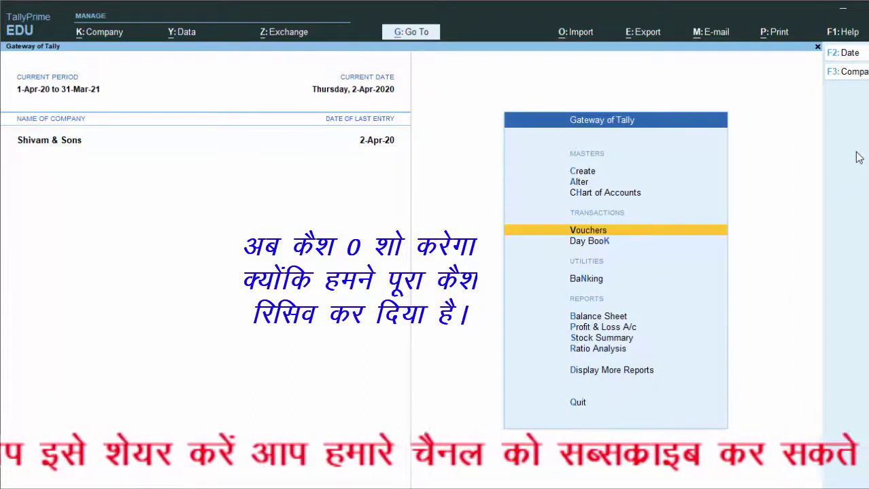
# Open another receipt voucher with reference number 1 and select the customer's ledger to check its current balance.
pyautogui.press('Return')
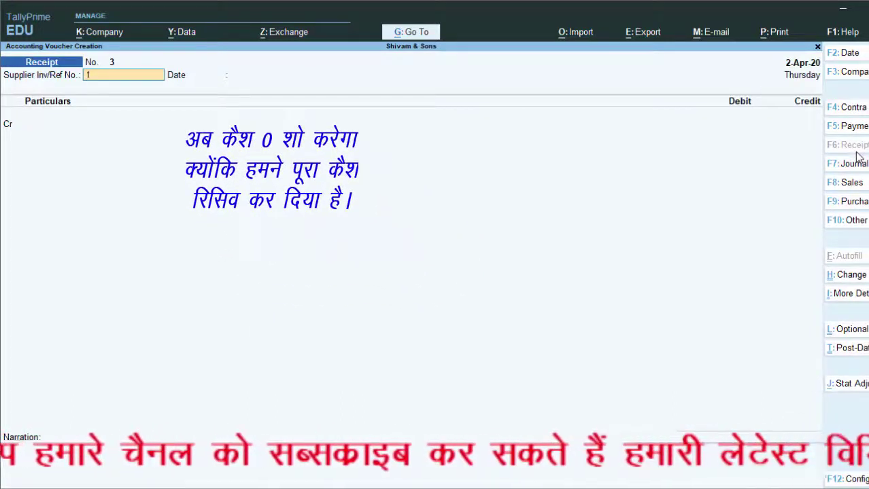
pyautogui.press('Return')
pyautogui.press('Return')
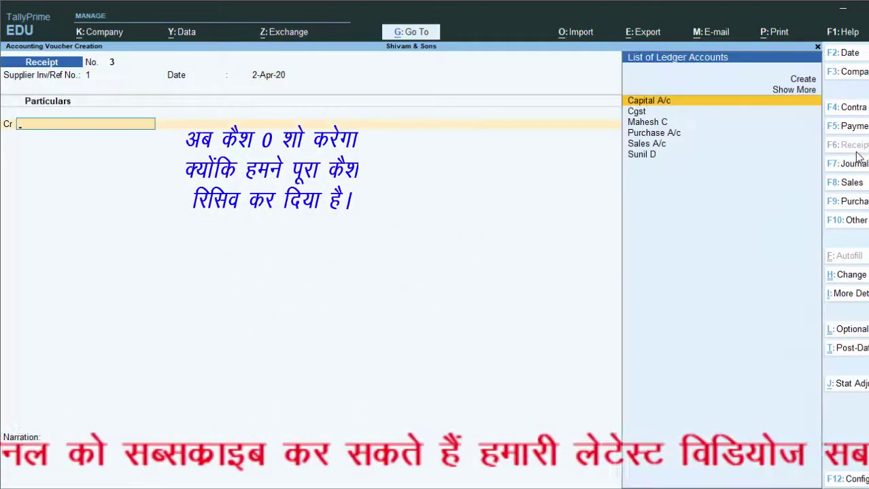
pyautogui.press('Down')
pyautogui.press('Down')
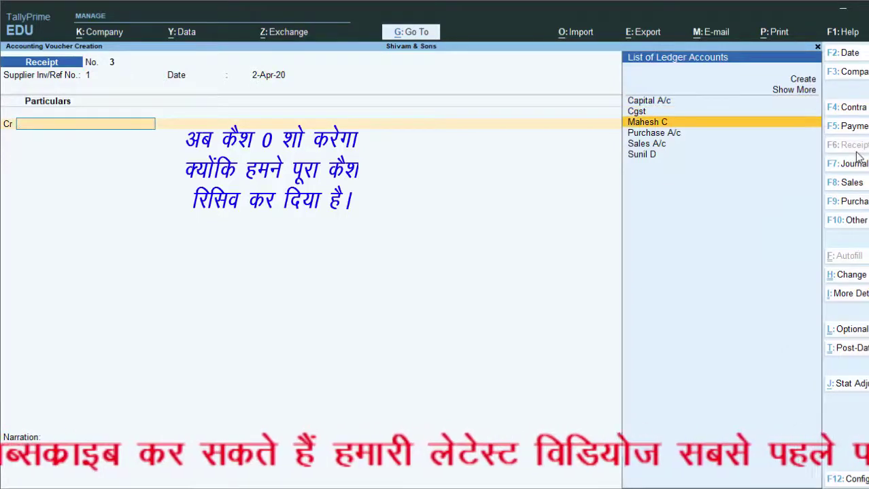
pyautogui.press('Down')
pyautogui.press('Down')
pyautogui.press('Down')
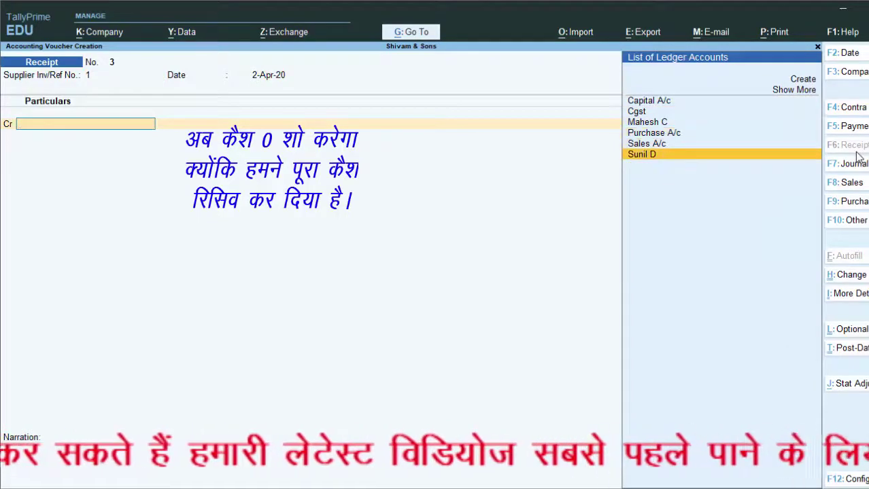
pyautogui.press('Return')
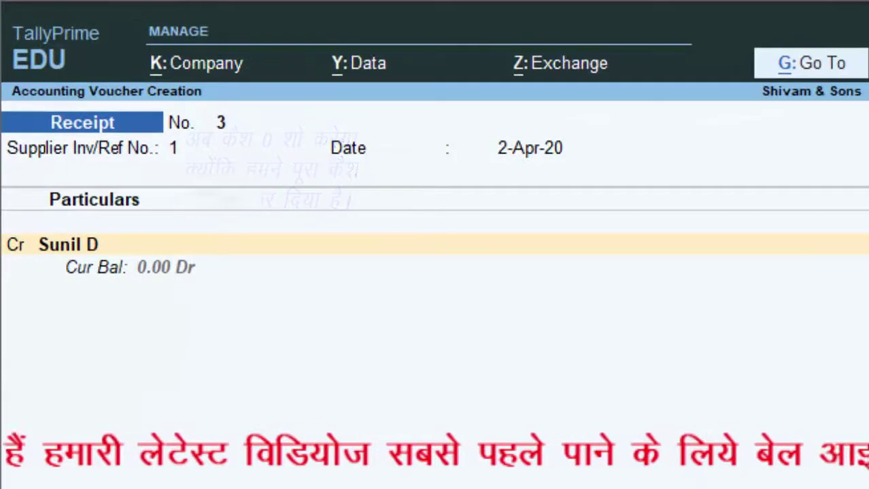
# Discard the open receipt, check the supplier ledger's current balance in a payment voucher with blank reference details, and return to the Gateway of Tally.
pyautogui.press('Escape')
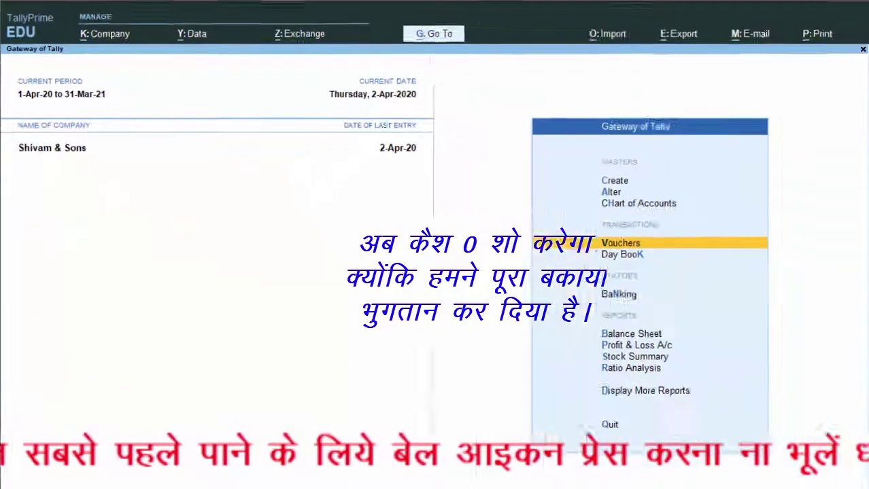
pyautogui.press('v')
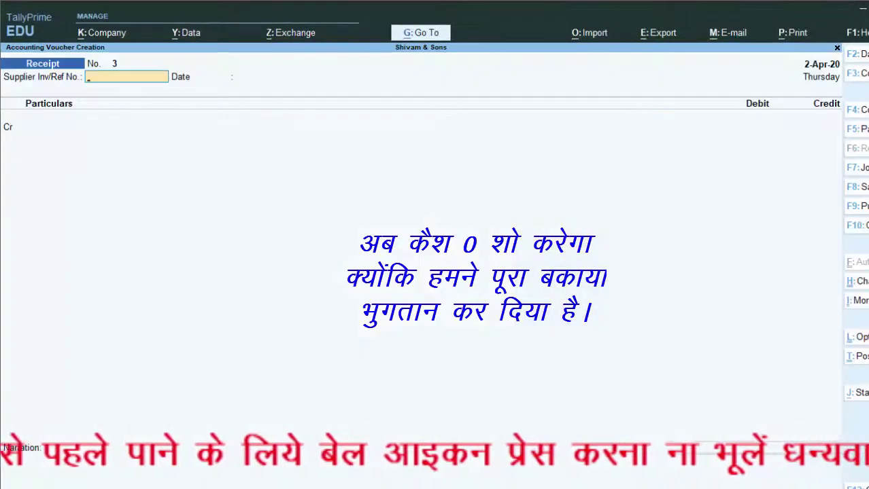
pyautogui.press('F5')
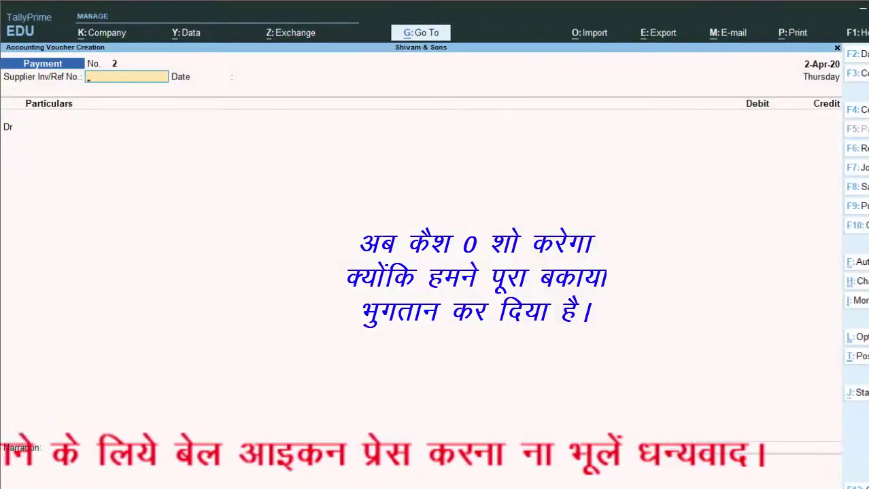
pyautogui.press('Return')
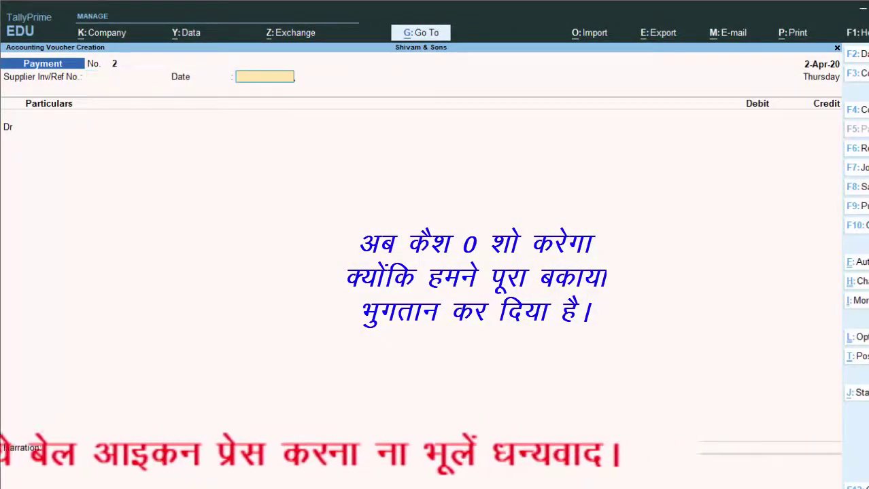
pyautogui.press('Return')
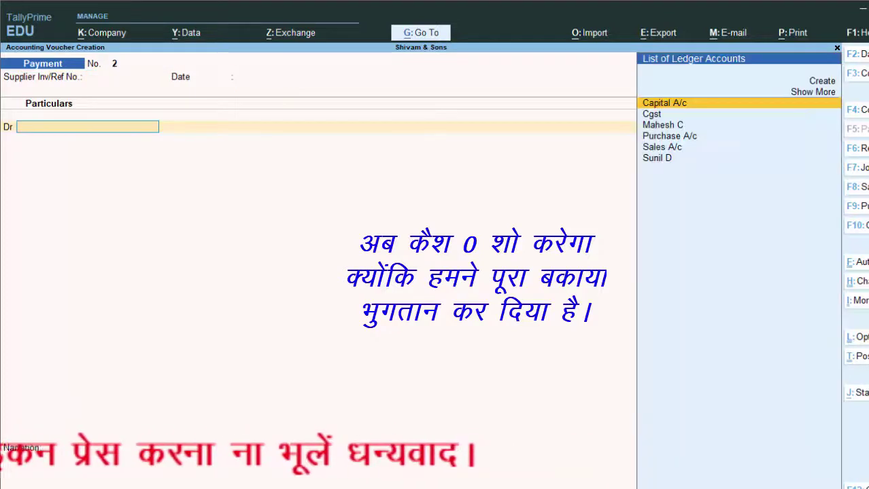
pyautogui.press('Down')
pyautogui.press('Down')
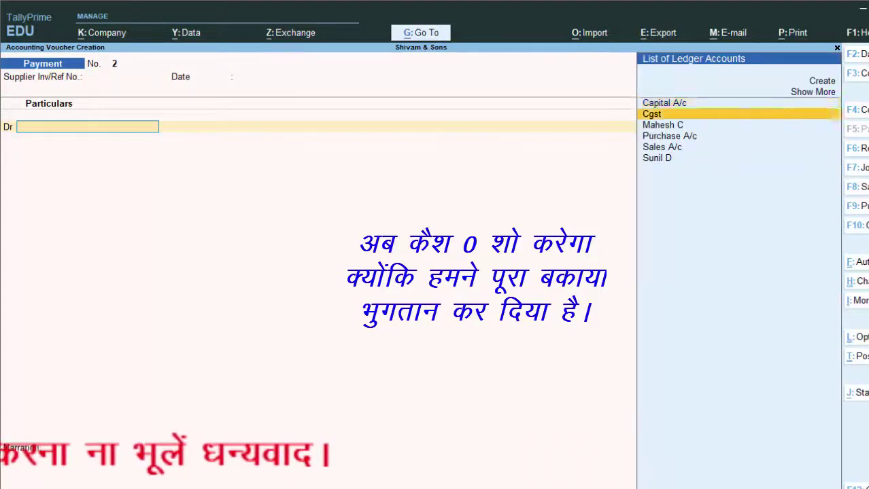
pyautogui.press('Return')
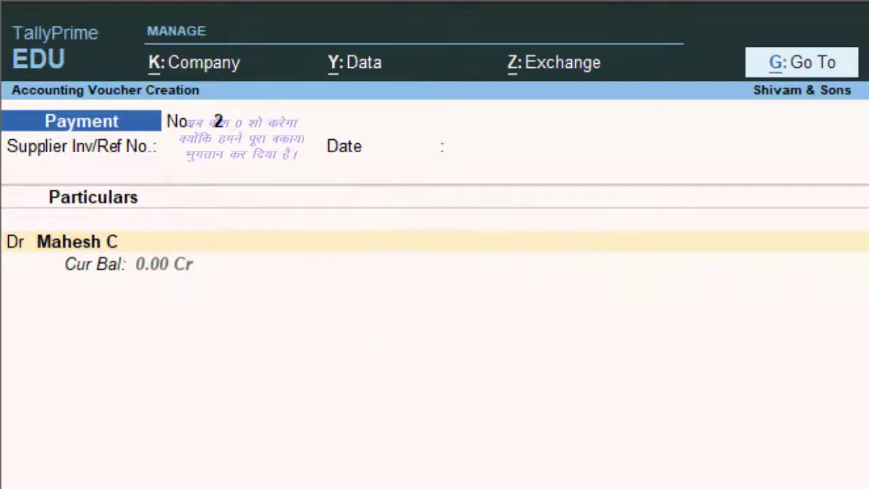
pyautogui.press('Escape')
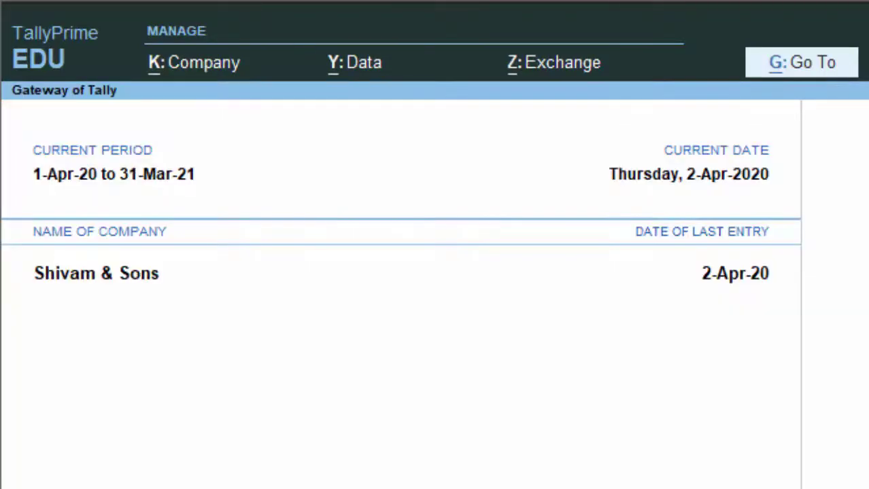
pyautogui.press('Escape')
pyautogui.press('Escape')
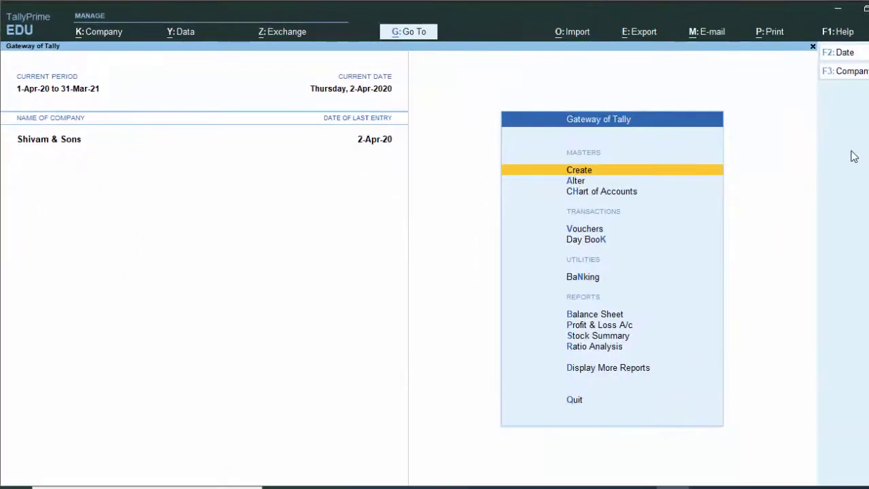